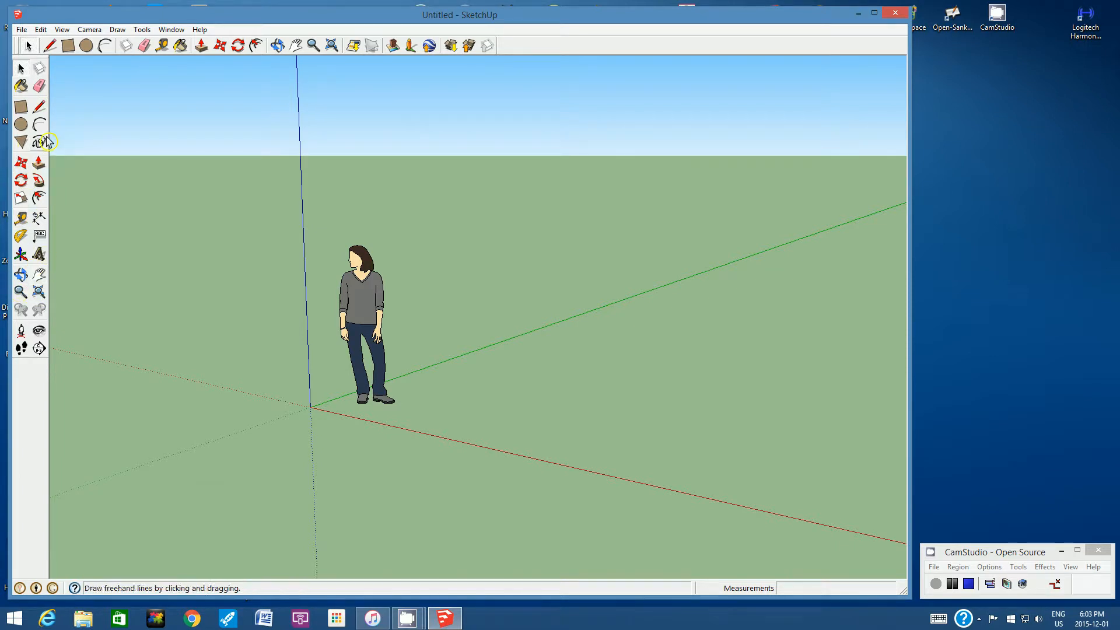
left_click(66, 32)
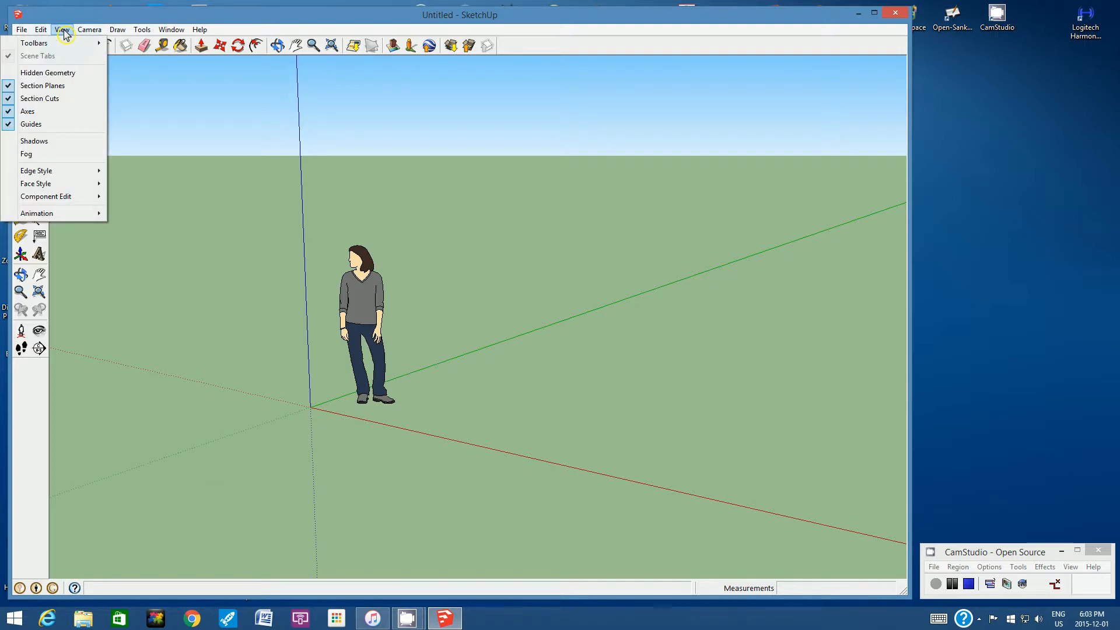
mouse_move(68, 49)
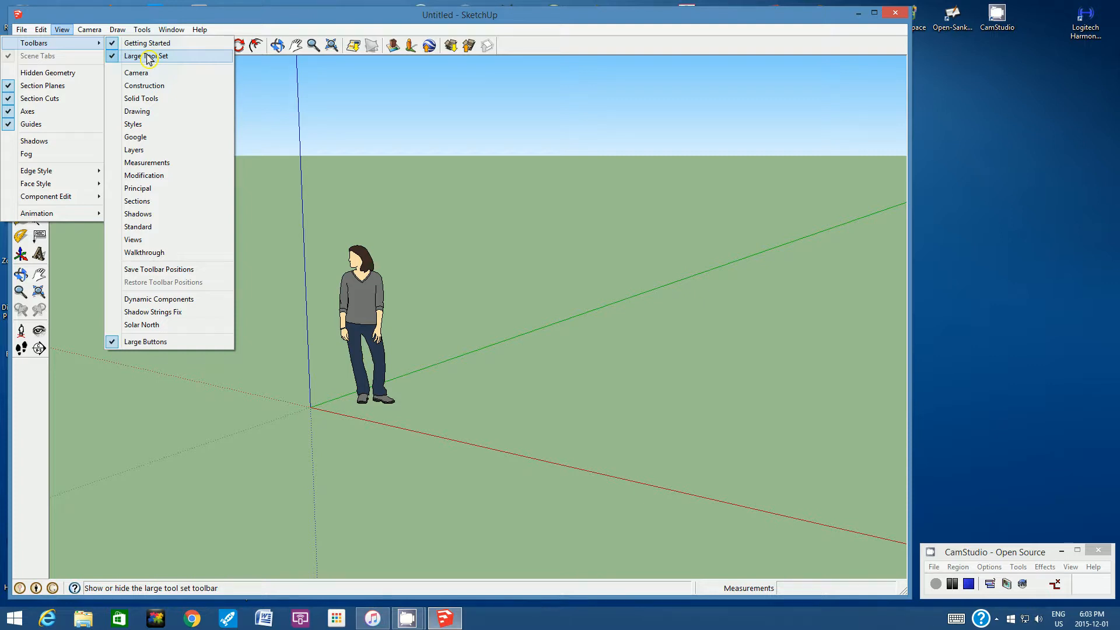
left_click(69, 244)
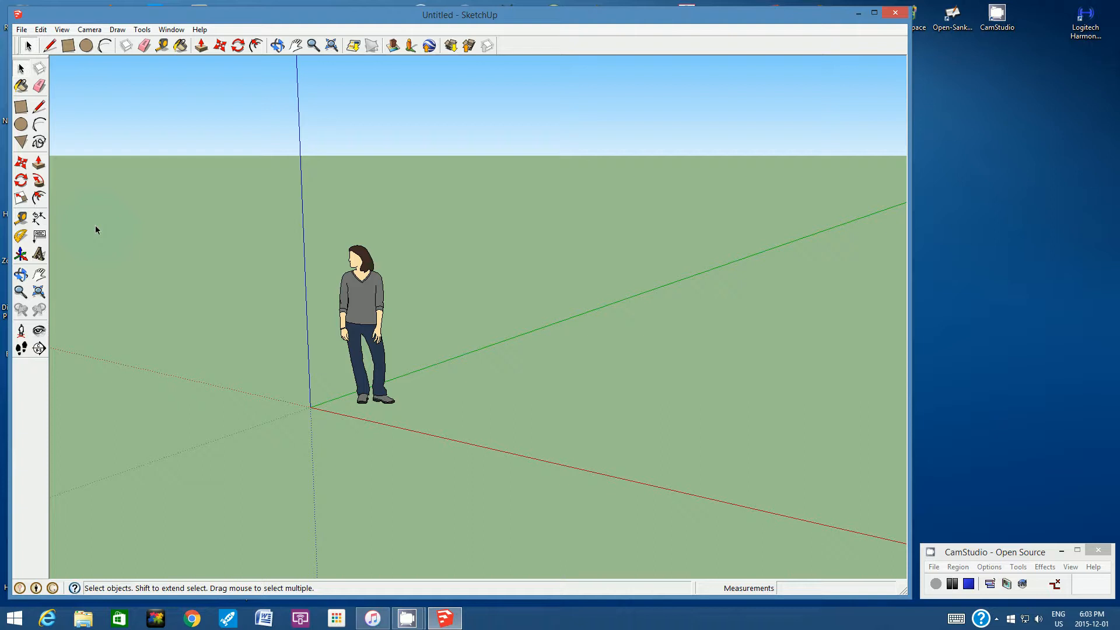
- Draw a flat rectangle about 0.60 m by 0.93 m on the ground along the red axis, and undo it
left_click(69, 49)
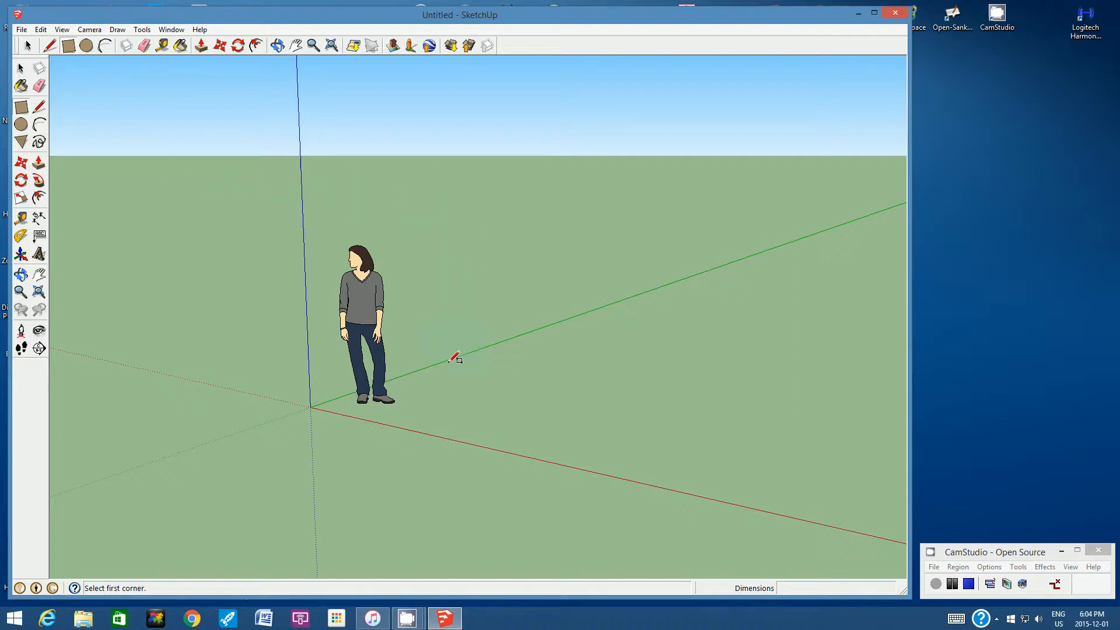
left_click(399, 424)
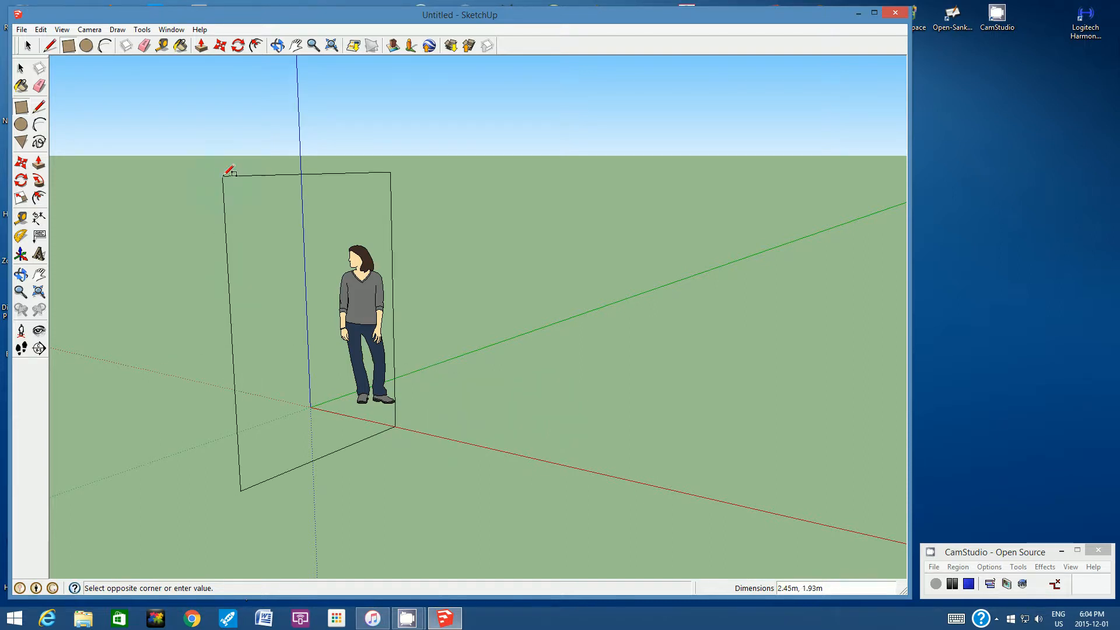
left_click(408, 395)
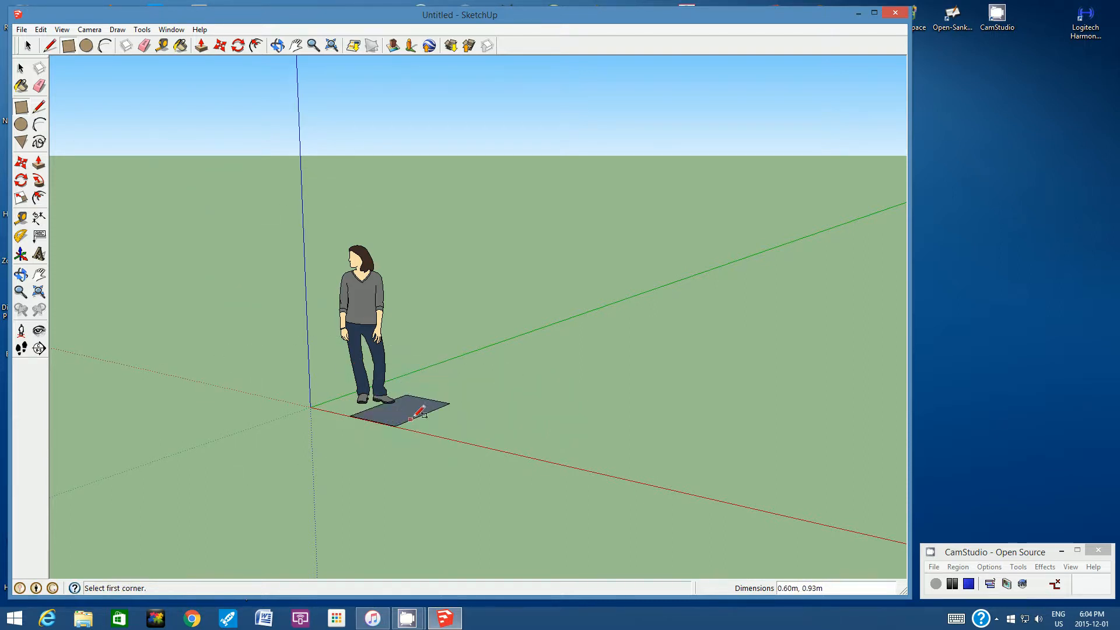
left_click(42, 30)
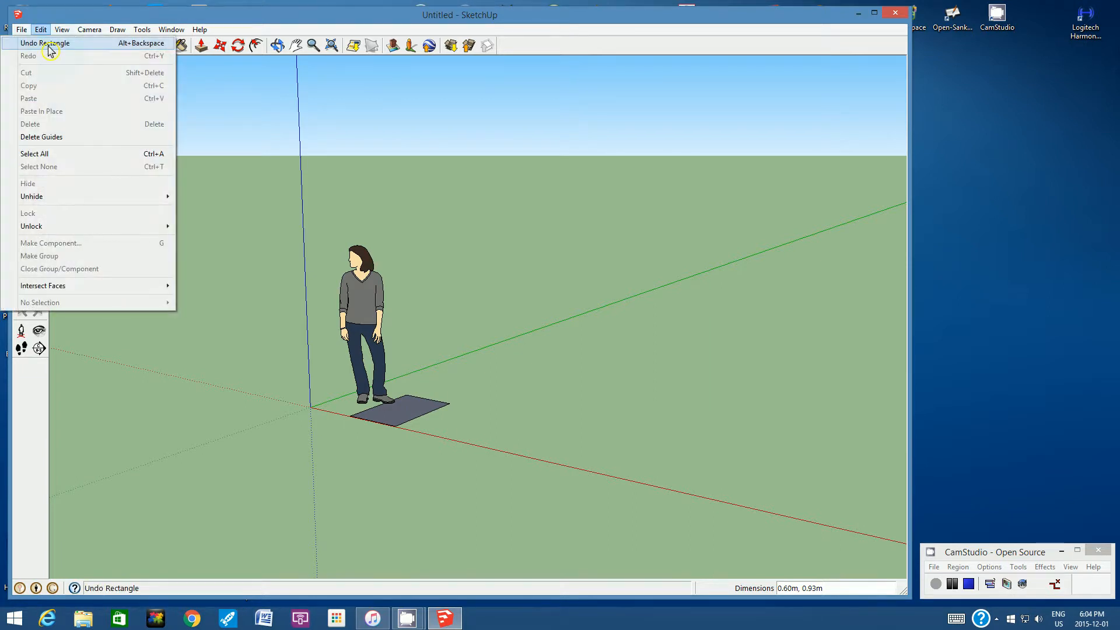
left_click(49, 41)
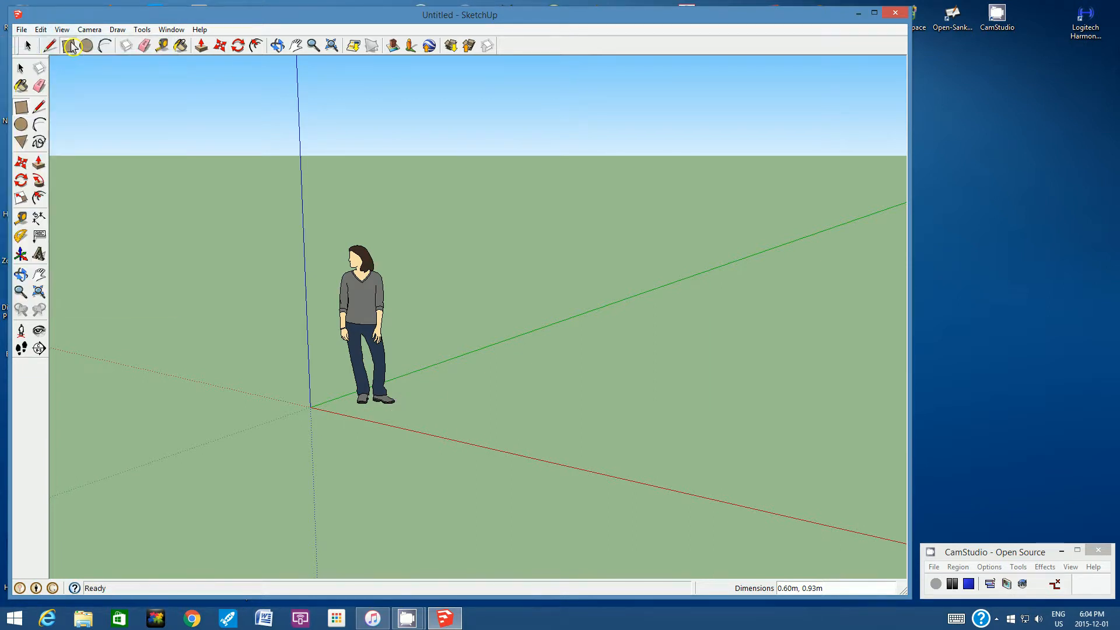
- Draw another ground rectangle about 0.83 m by 0.98 m starting on the red axis, and undo it
left_click(401, 426)
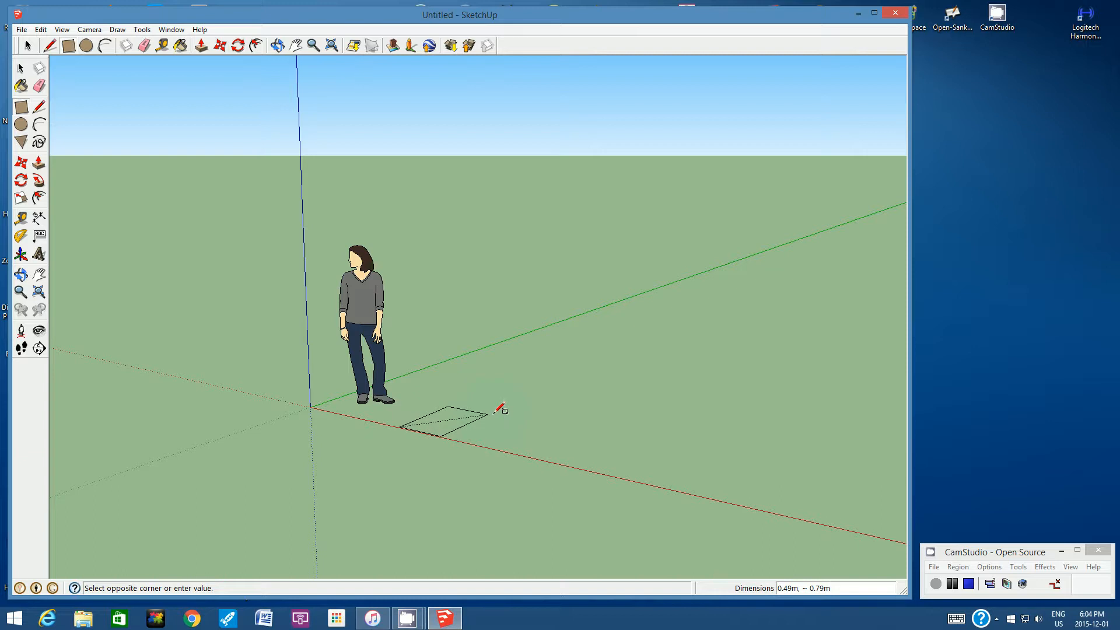
left_click(524, 415)
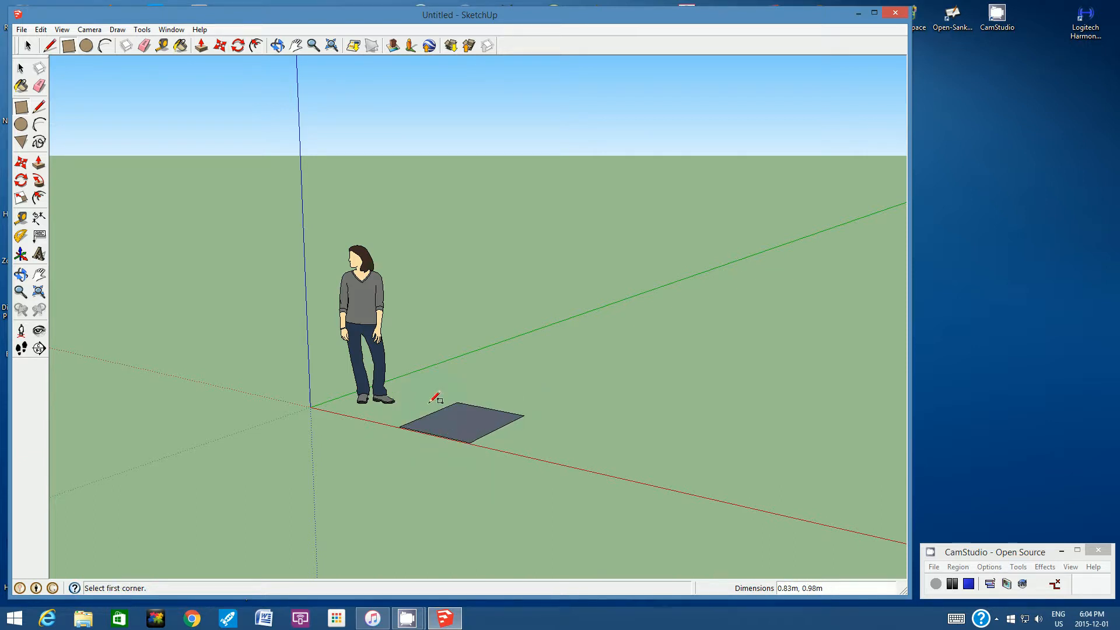
left_click(41, 30)
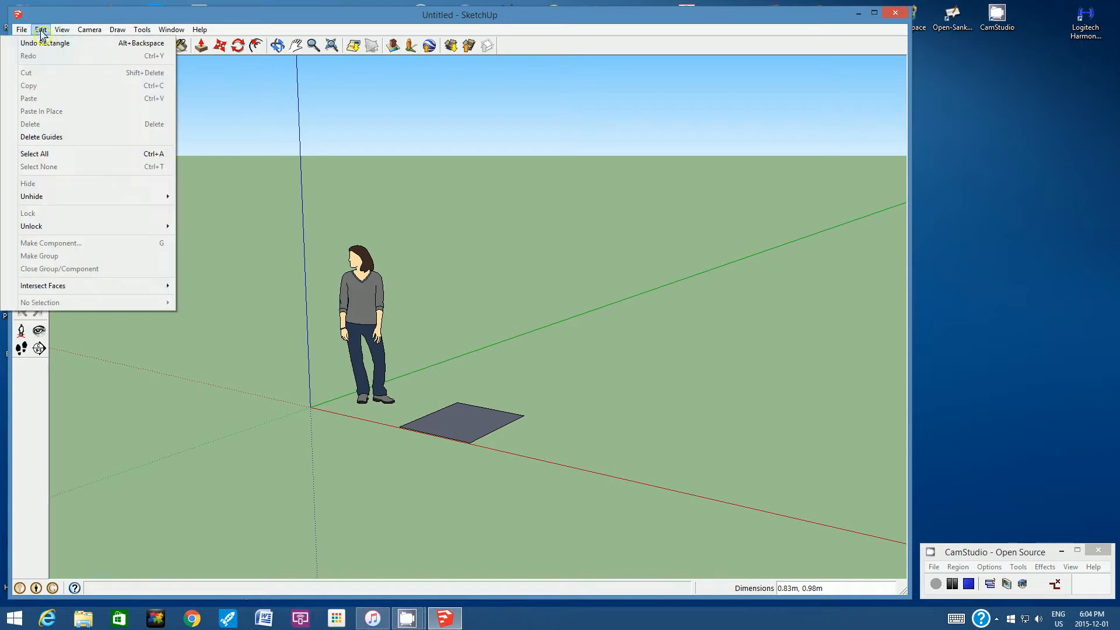
left_click(46, 42)
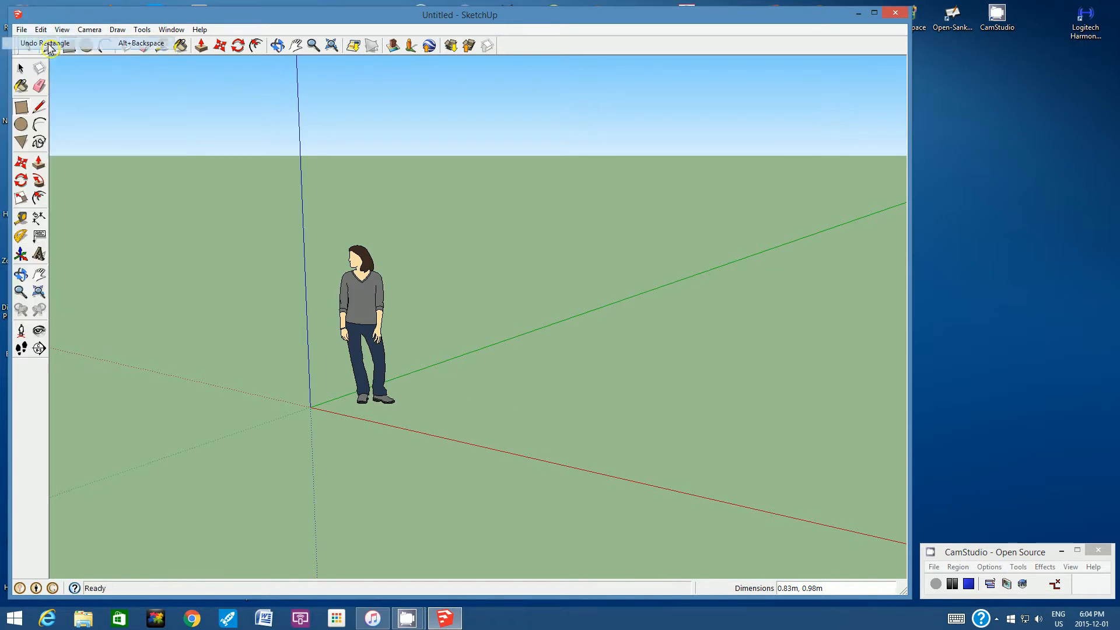
- Draw a 30 cm by 30 cm square on the ground with one side along the red axis
left_click(408, 428)
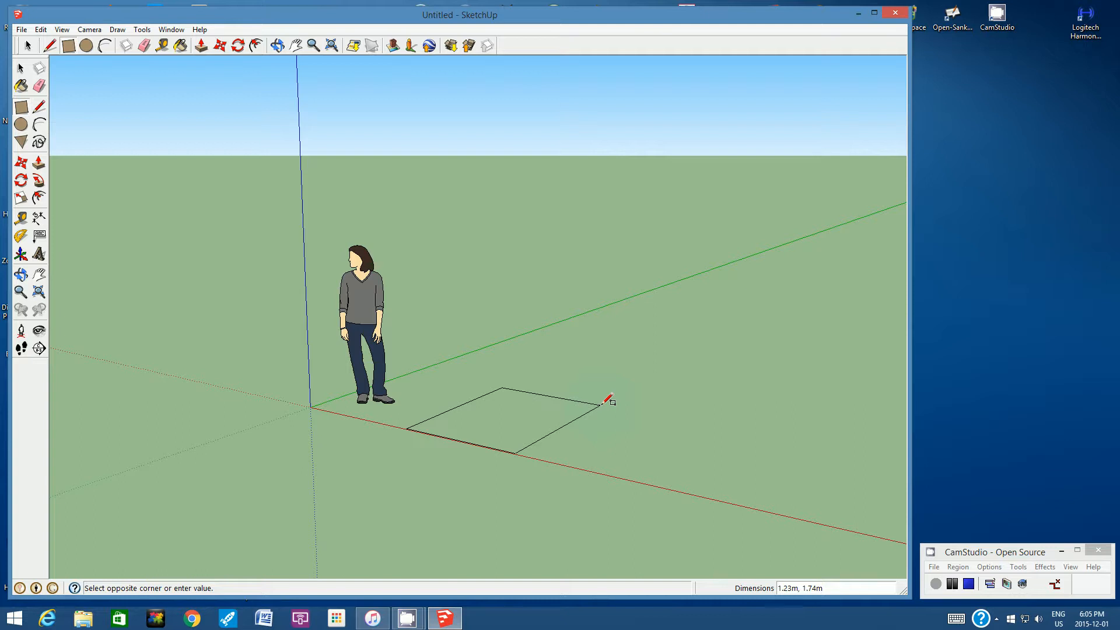
type("30cm, 30cm")
key("Return")
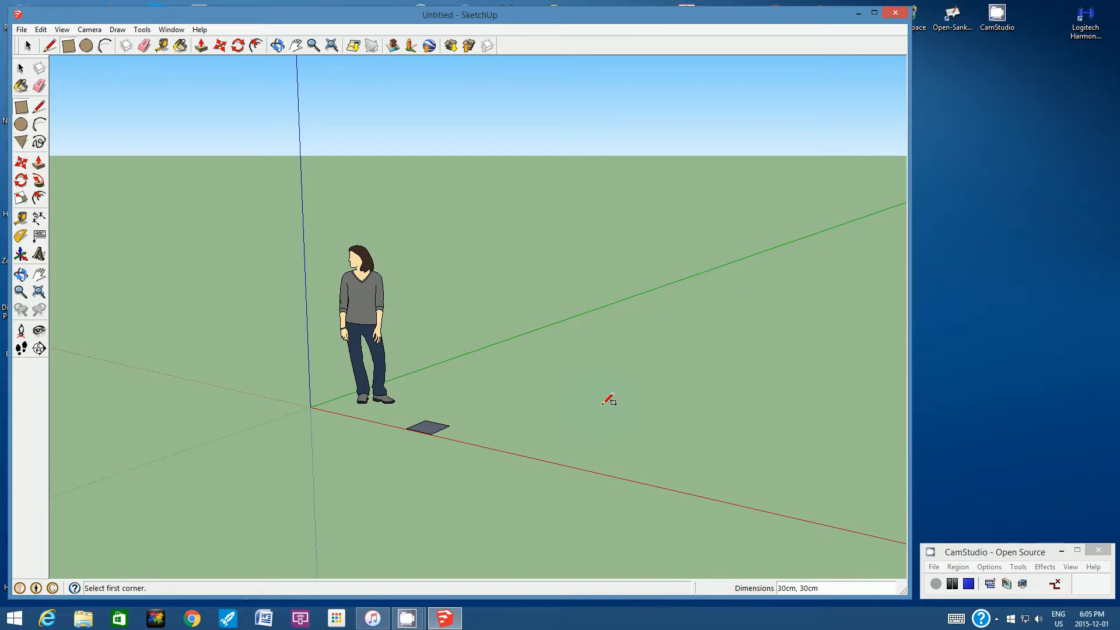
- Pull the square up freehand by about 0.68 m, and undo the extrusion
left_click(314, 46)
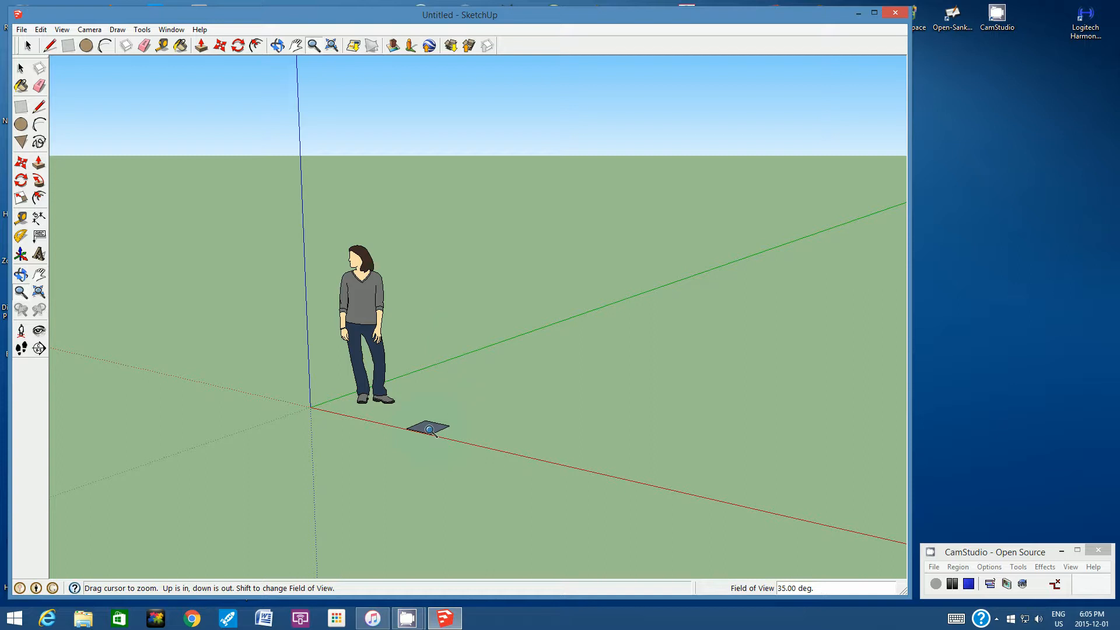
scroll(429, 429, "up", 5)
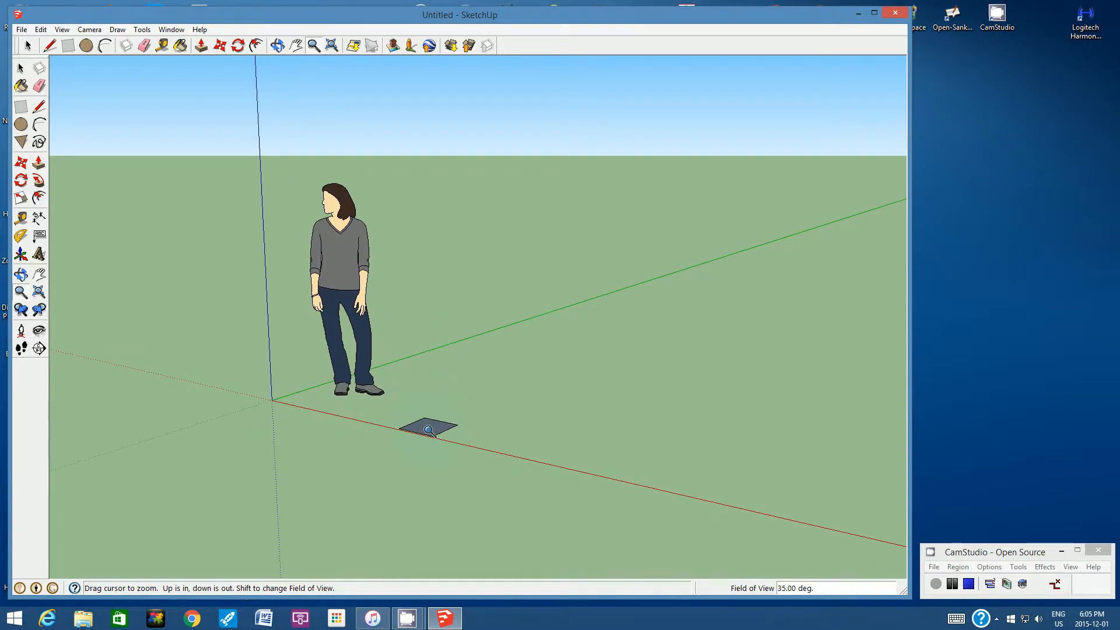
scroll(429, 430, "up", 2)
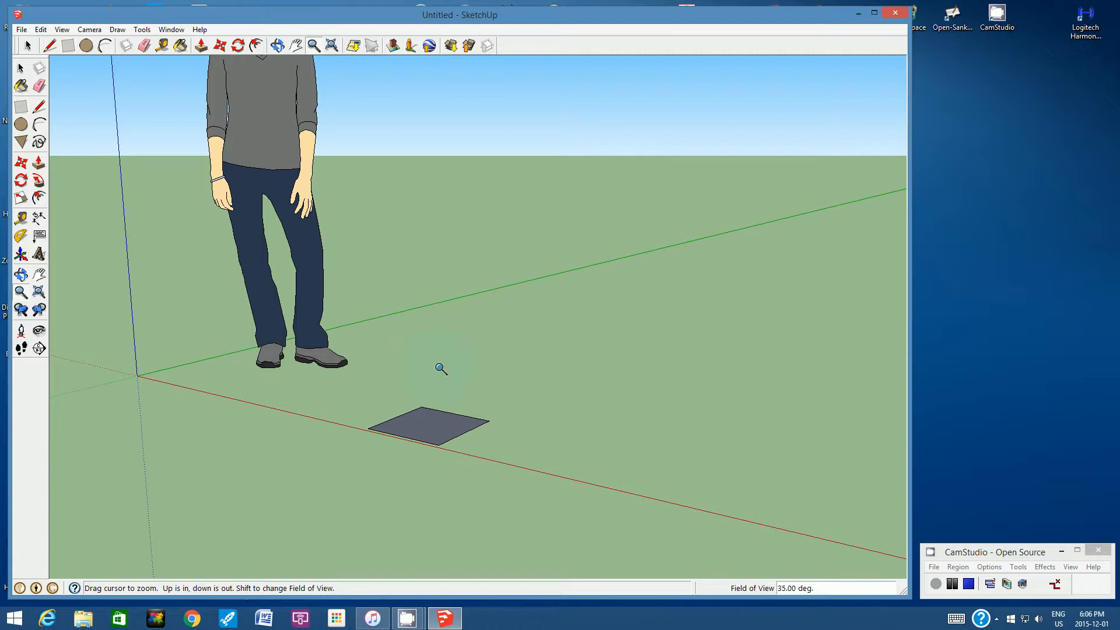
left_click(201, 47)
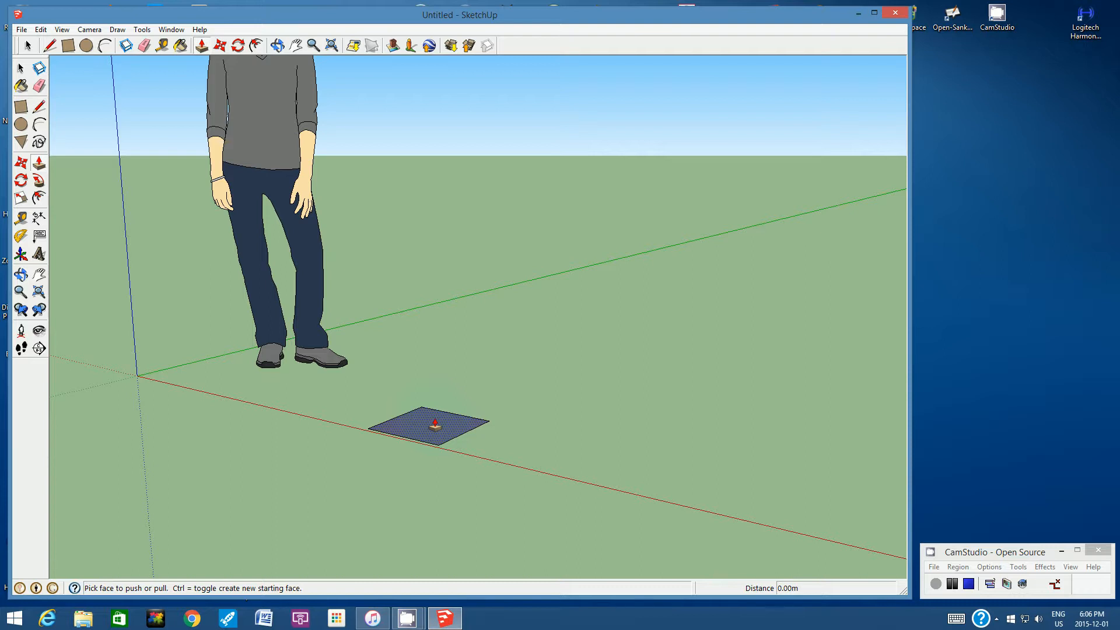
left_click(435, 424)
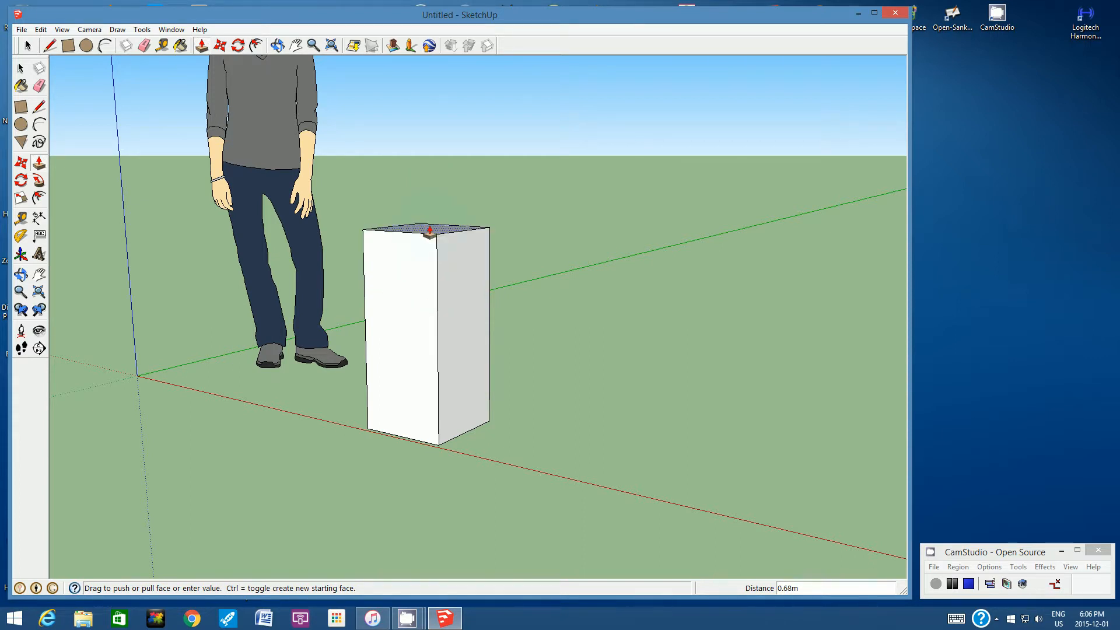
left_click(430, 231)
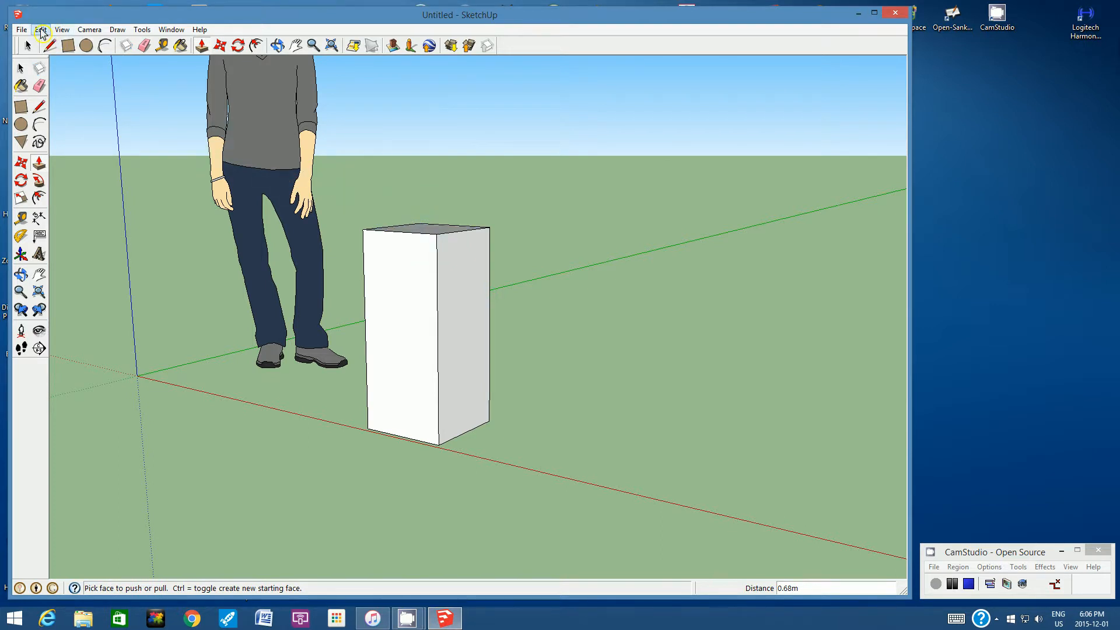
left_click(40, 30)
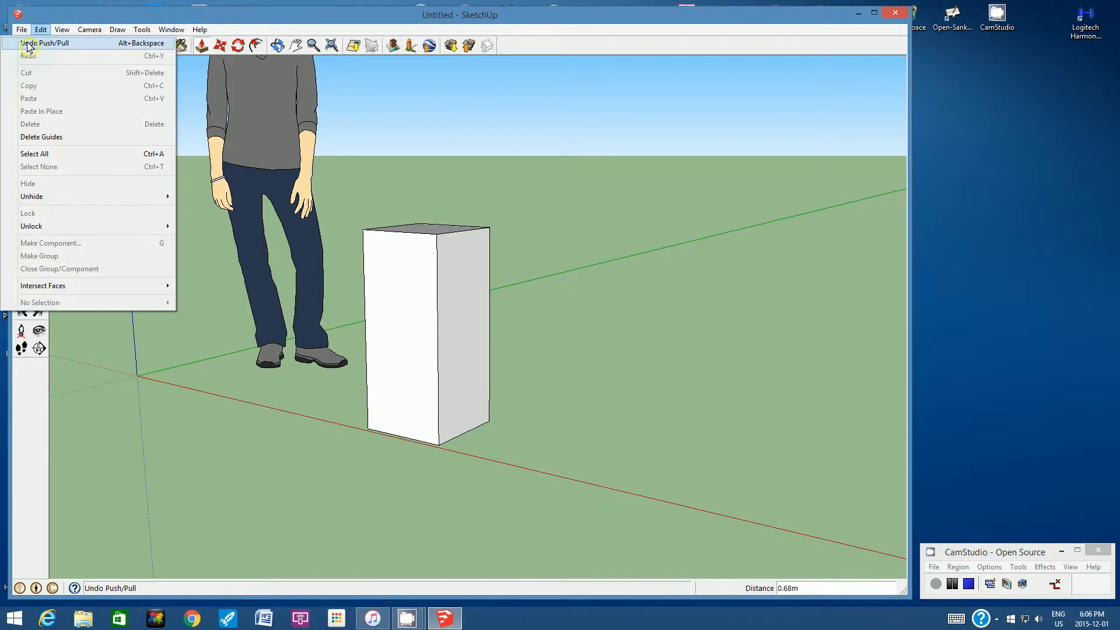
left_click(28, 43)
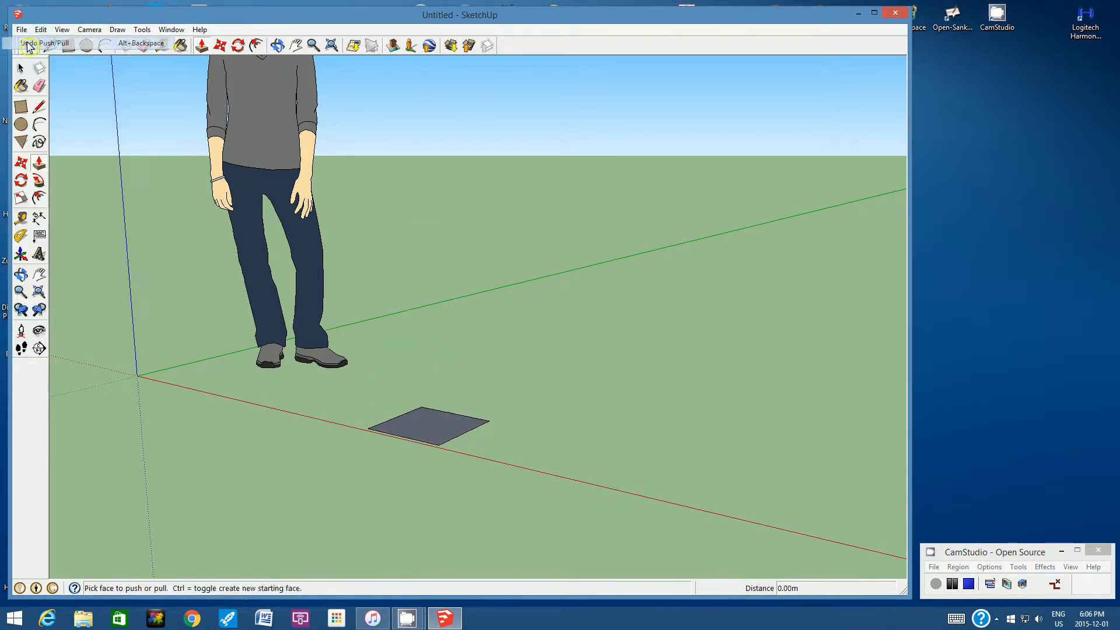
- Extrude the ground square upward by exactly 30 cm with Push/Pull to form a cube
left_click(202, 46)
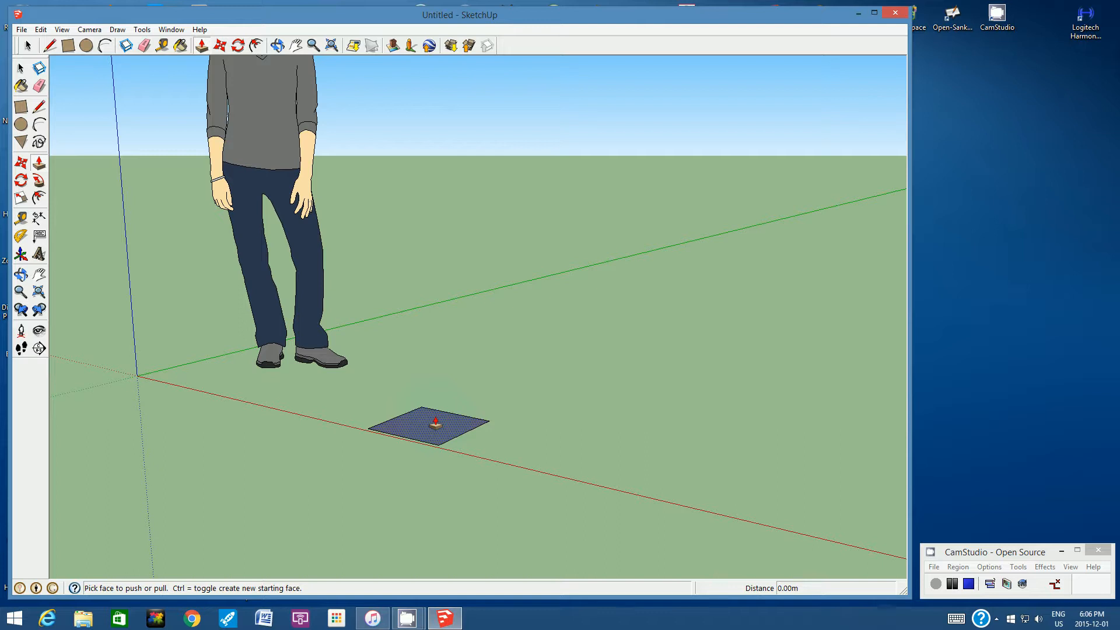
left_click(435, 424)
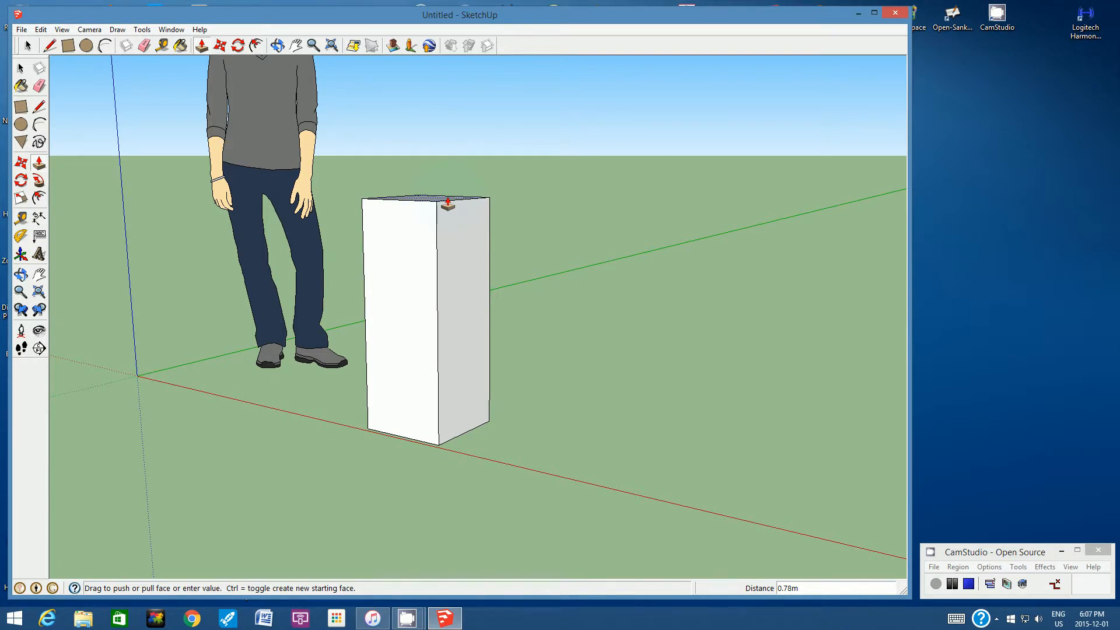
type("30cm")
key("Return")
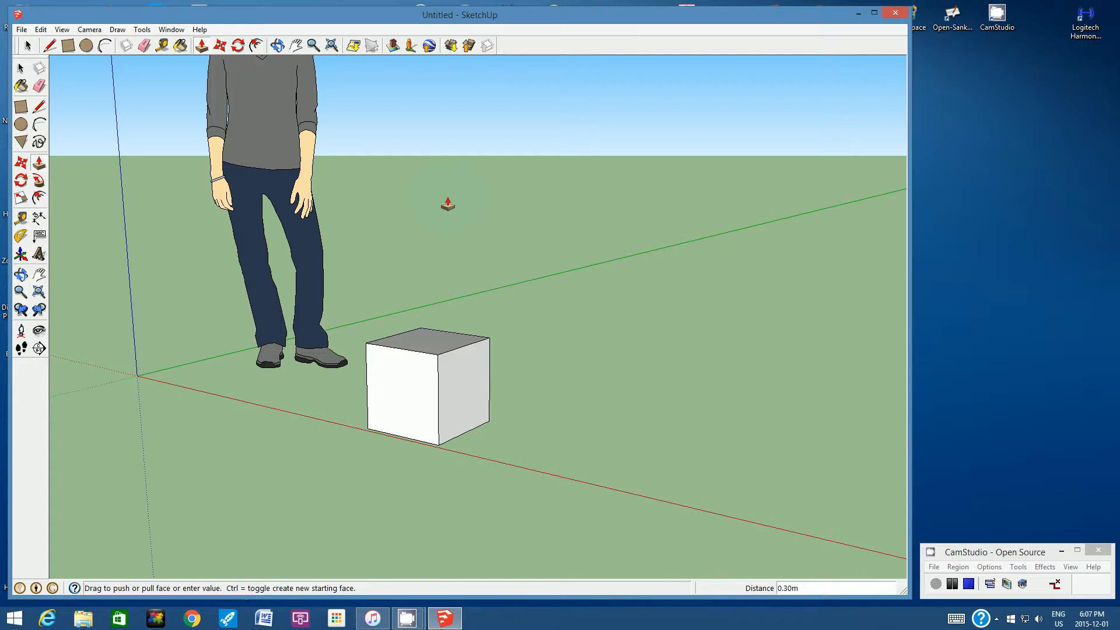
- Create a 3D text reading "Front" with the font Arial Narrow in Bold
left_click(278, 45)
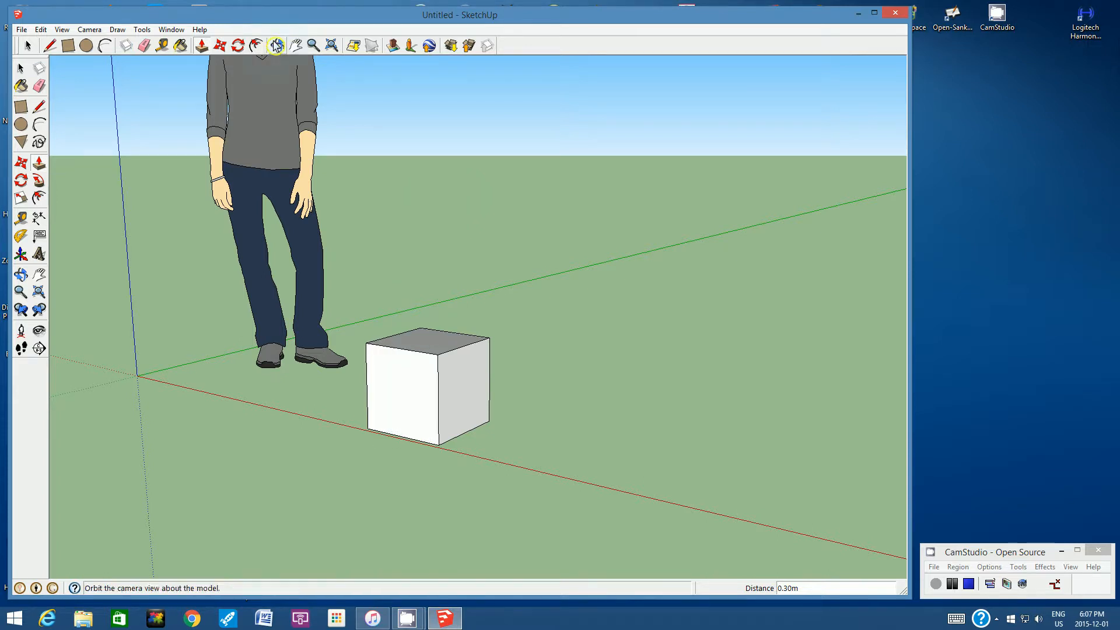
left_click_drag(483, 387, 560, 395)
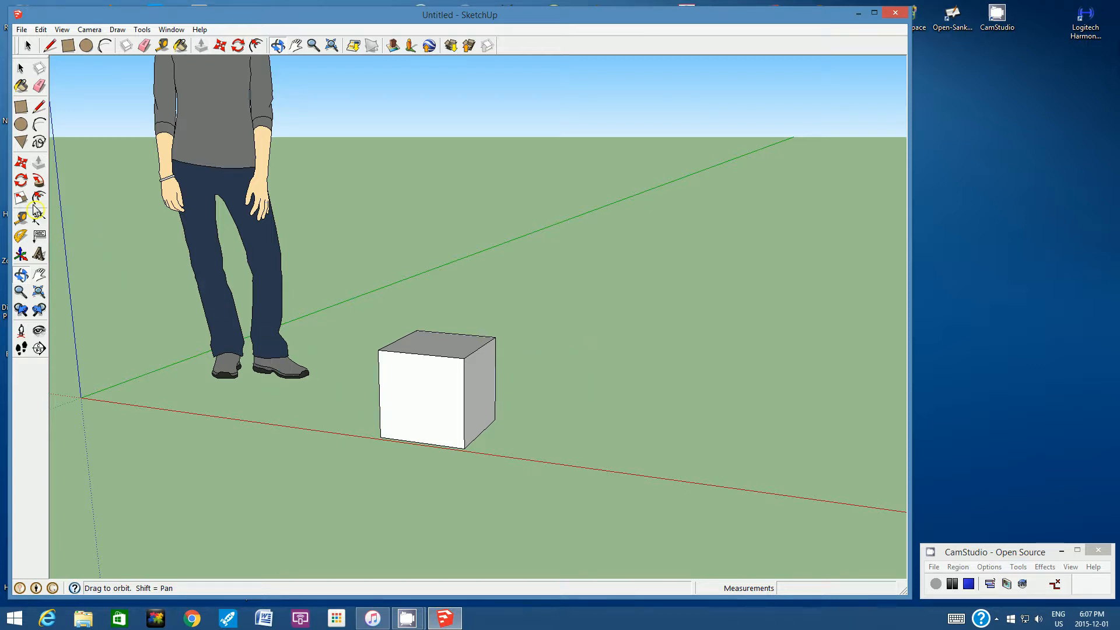
left_click(40, 259)
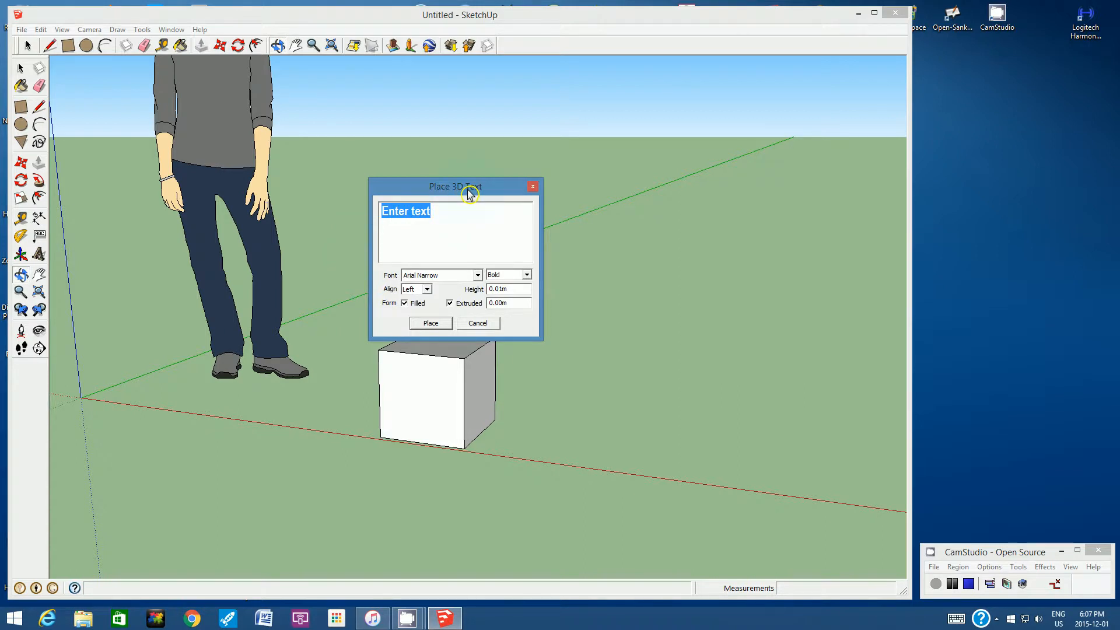
type("Front")
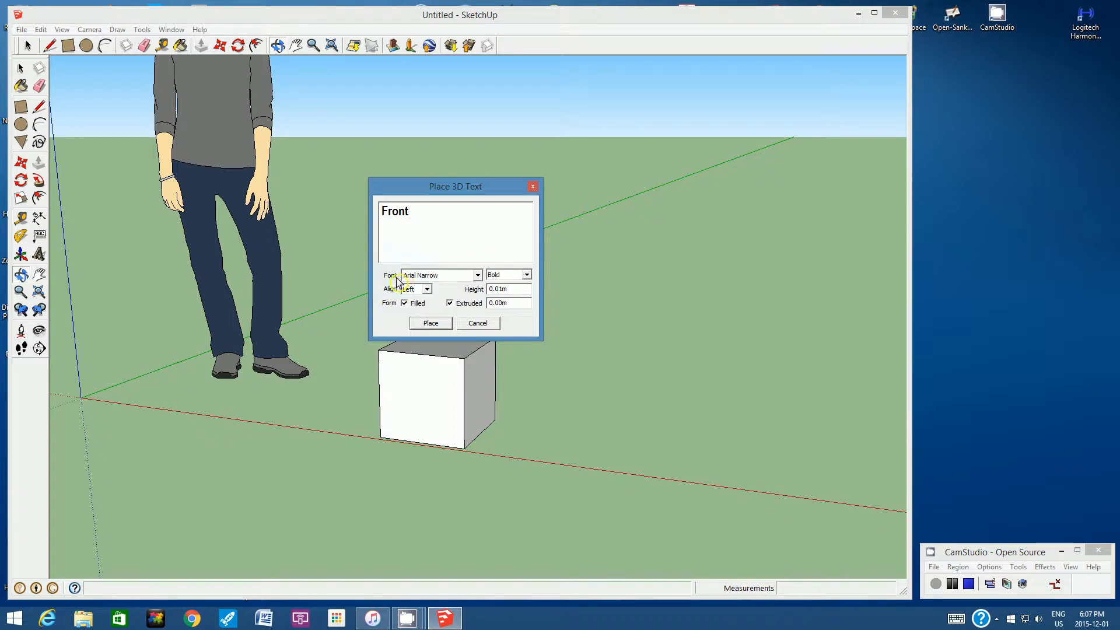
left_click(477, 276)
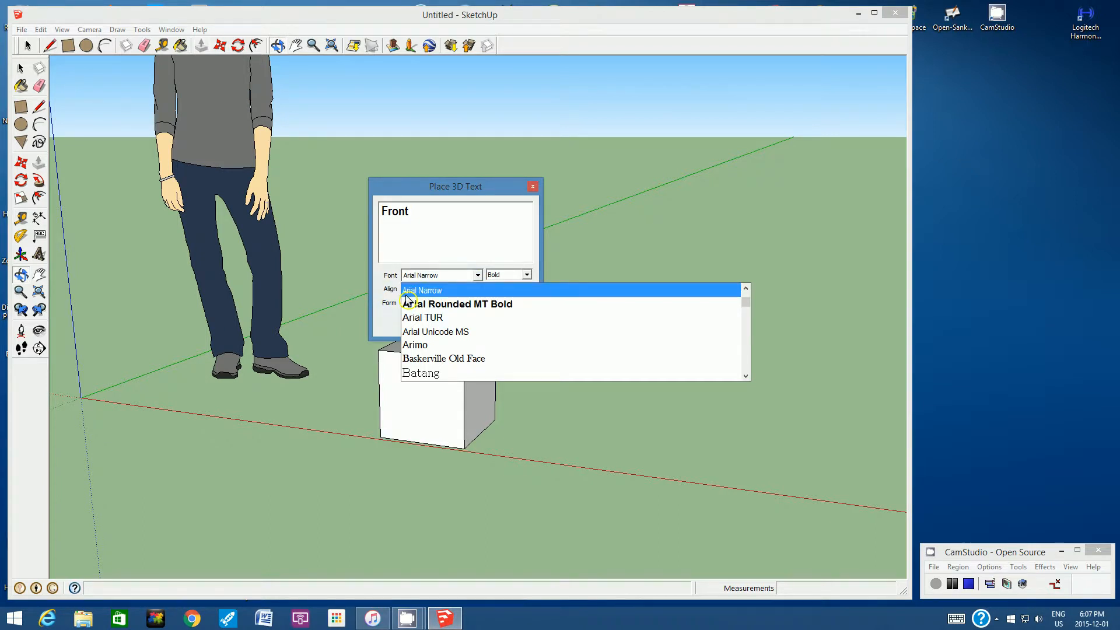
left_click(439, 292)
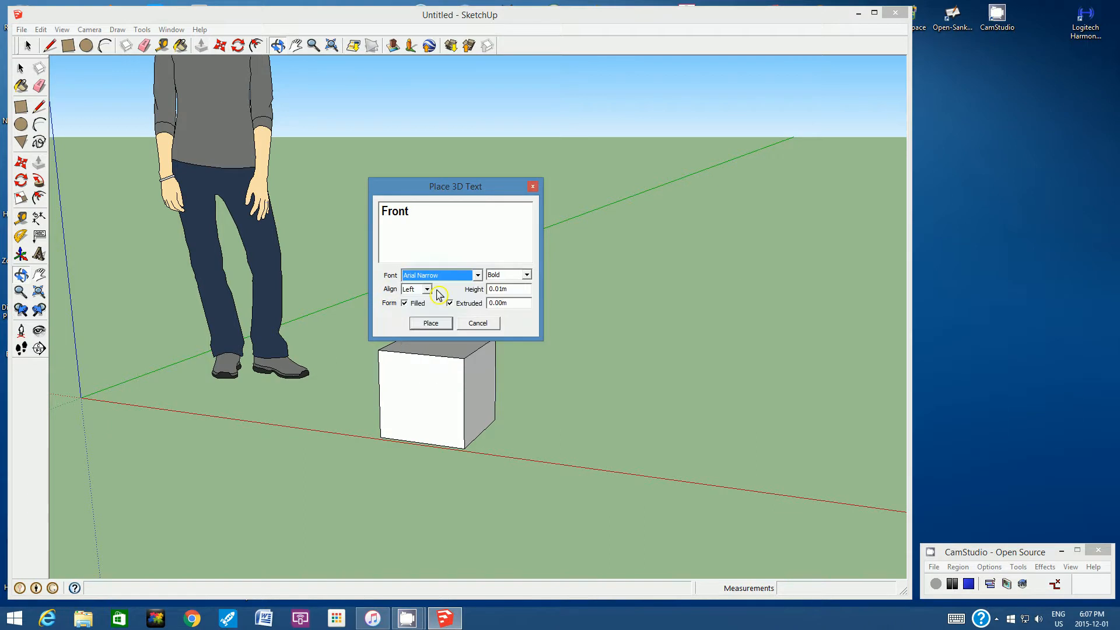
left_click(527, 275)
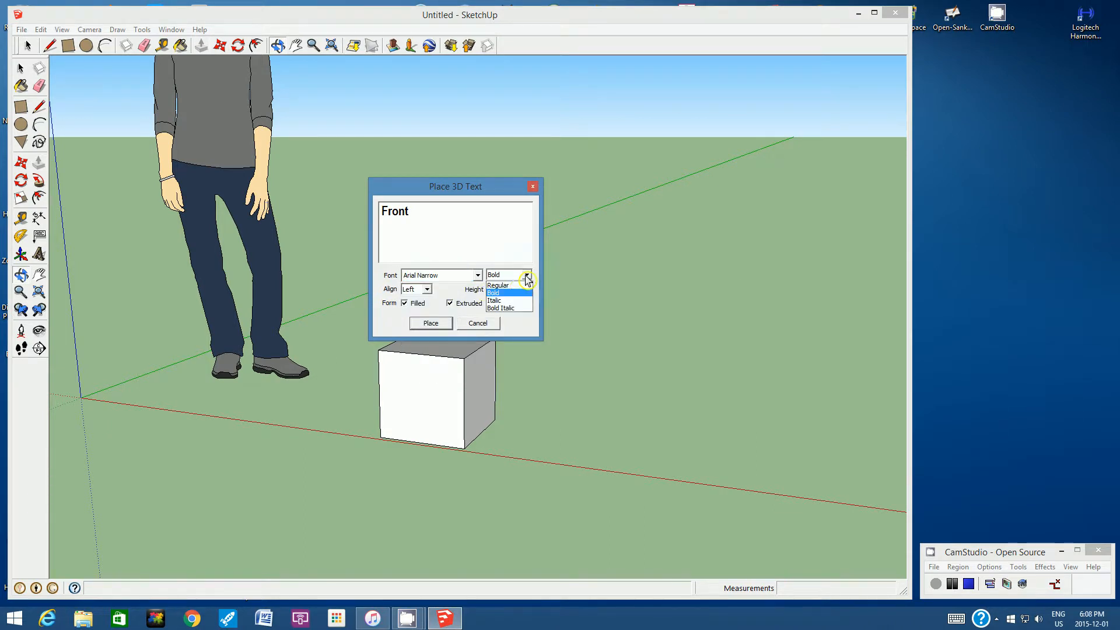
left_click(501, 294)
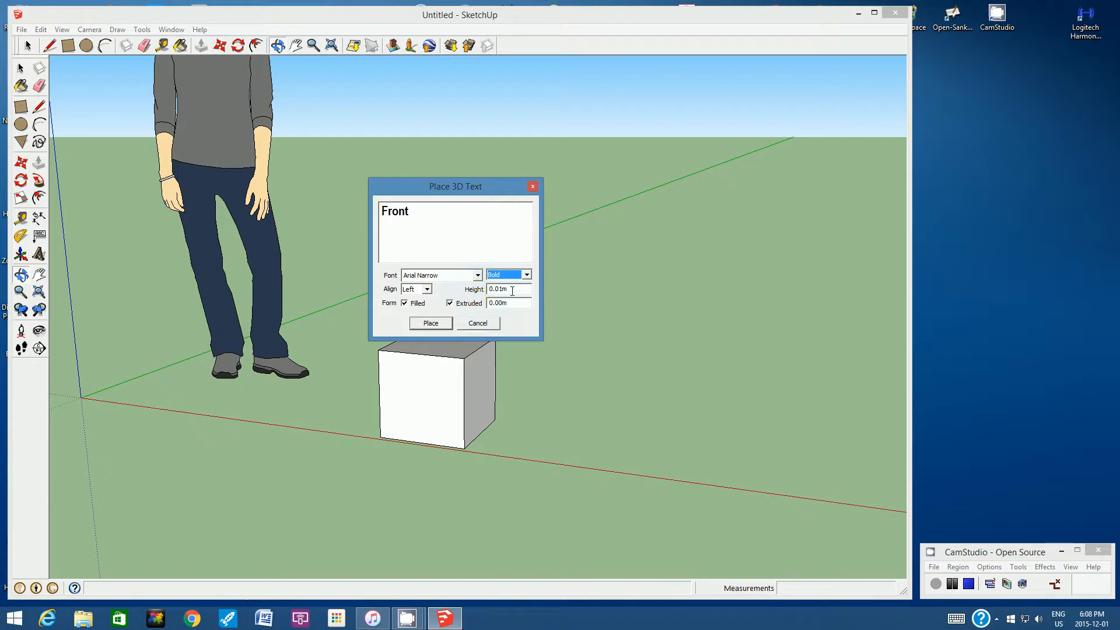
- Set the 3D text height to 4 cm and place "Front" in the middle of the cube's white front face
double_click(505, 289)
type("4cm")
left_click(432, 324)
left_click(432, 324)
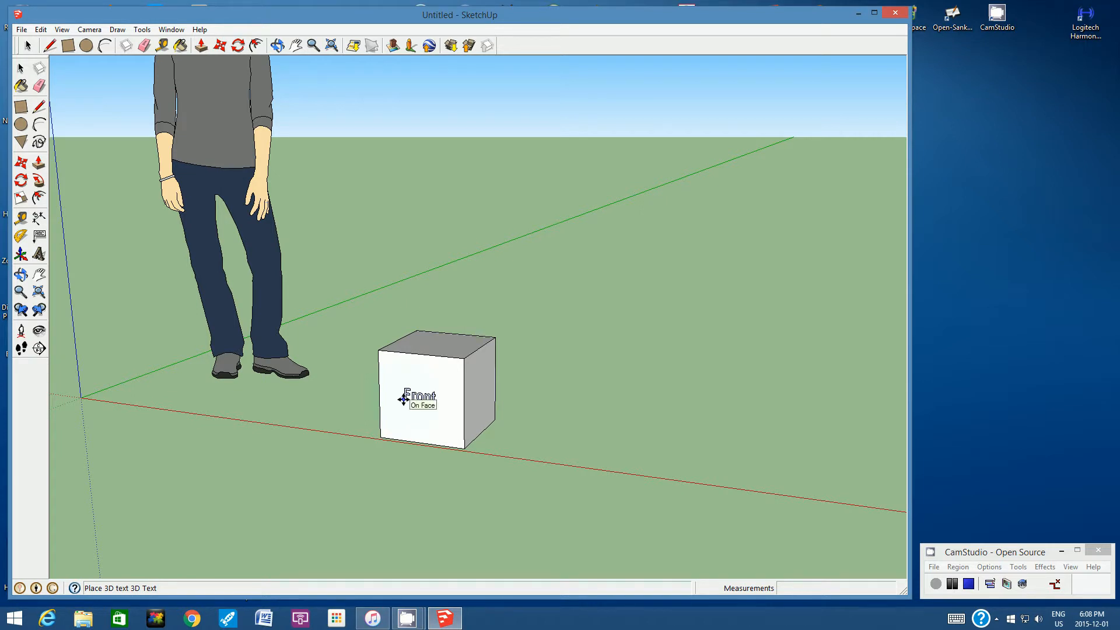
left_click(403, 399)
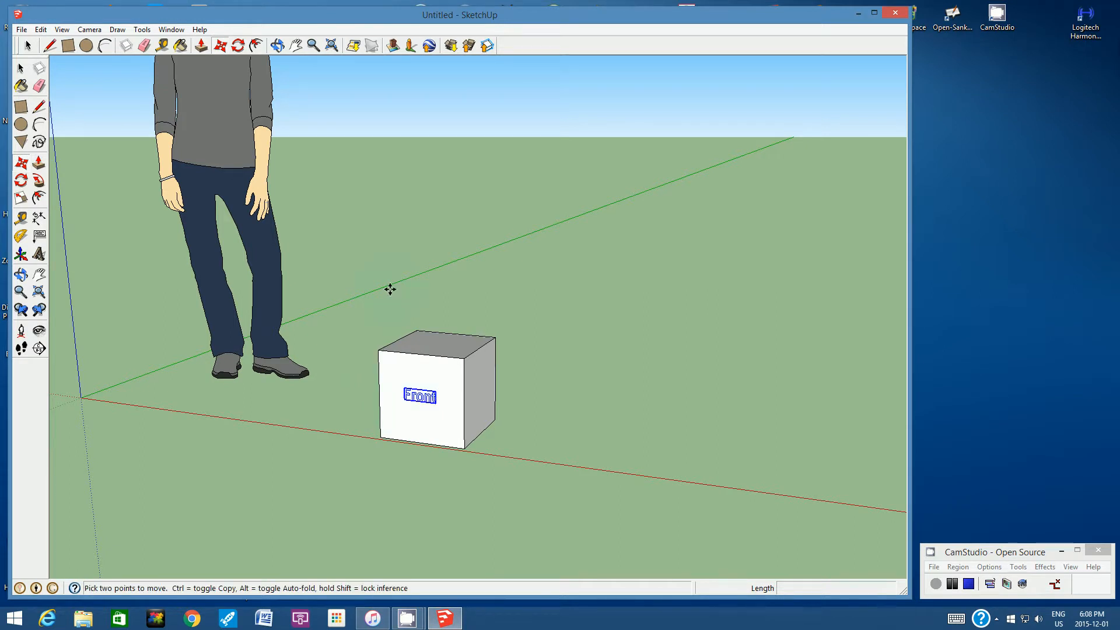
- Create a 3D text reading "Side" with the font Arial Narrow in Bold
left_click(278, 46)
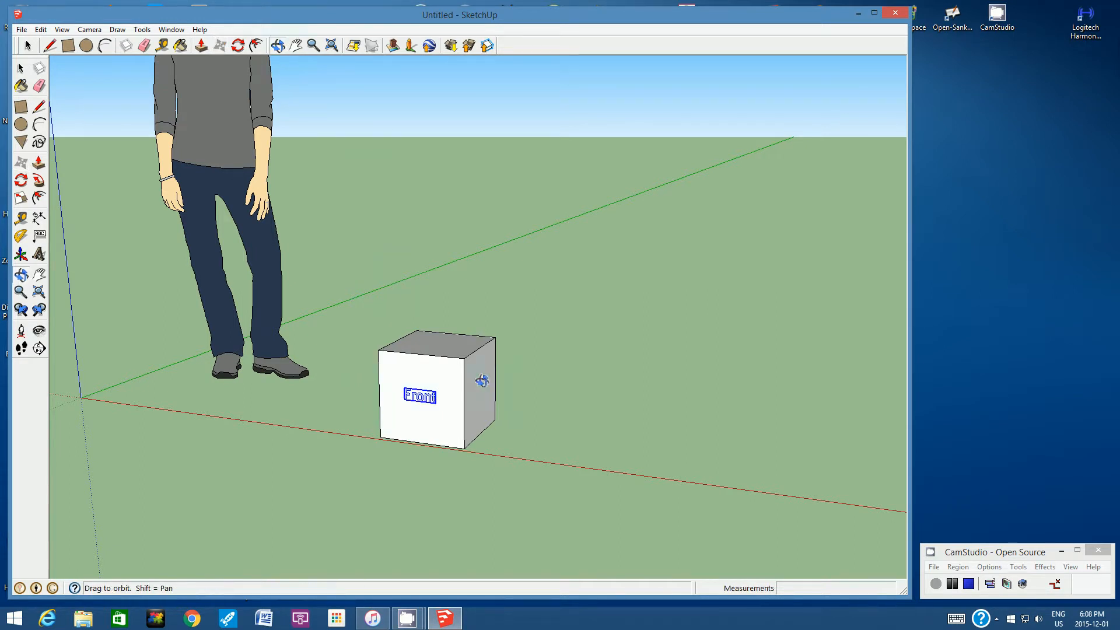
left_click_drag(523, 380, 429, 349)
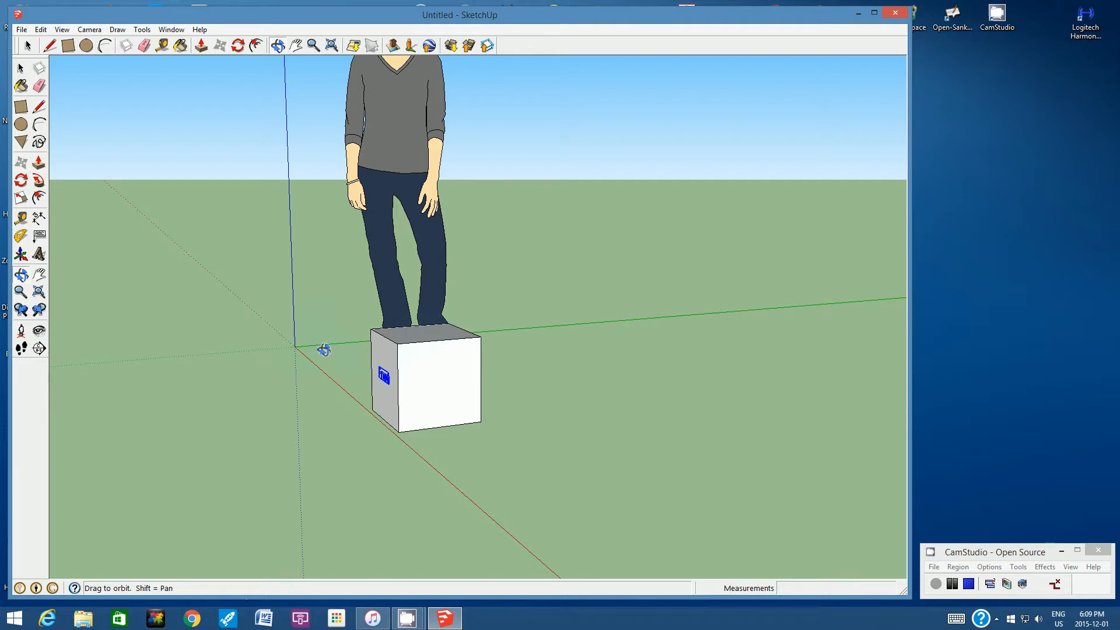
left_click(39, 255)
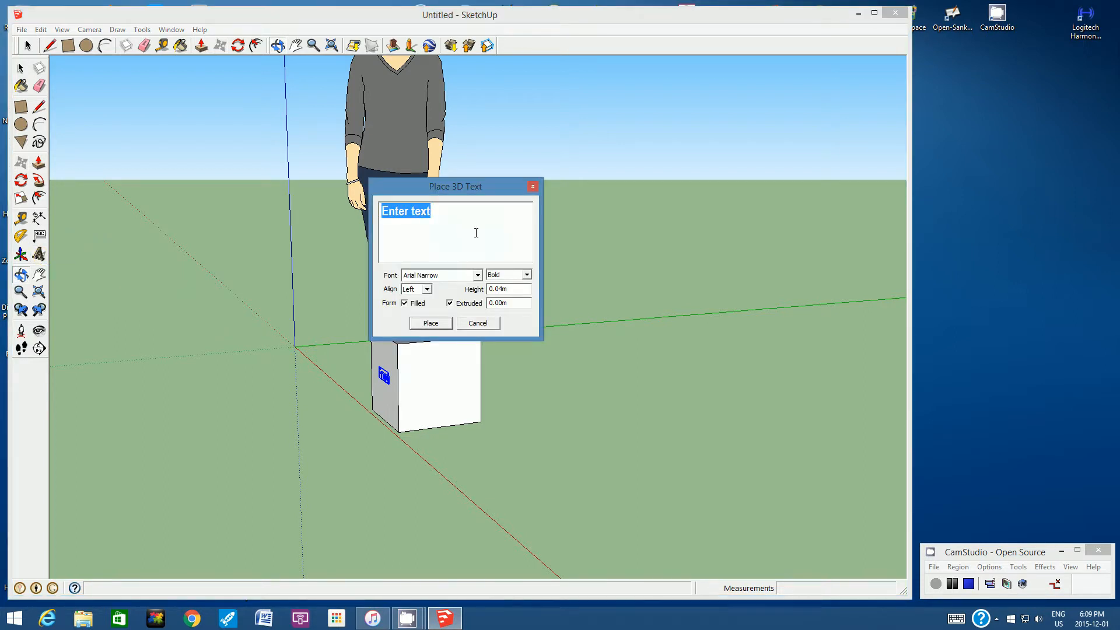
type("Side")
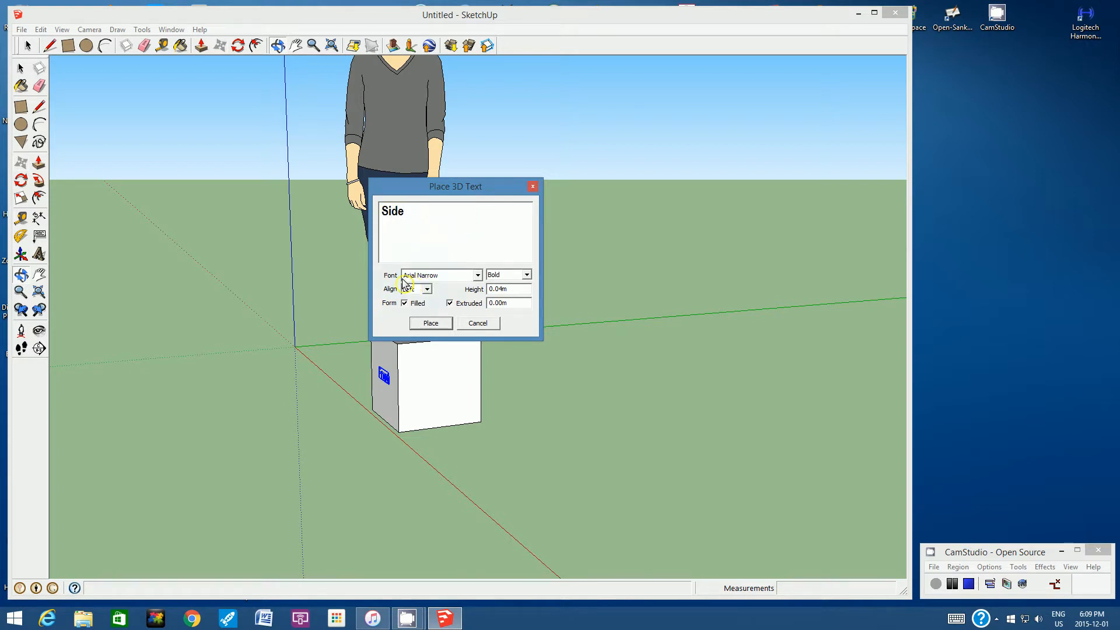
left_click(477, 276)
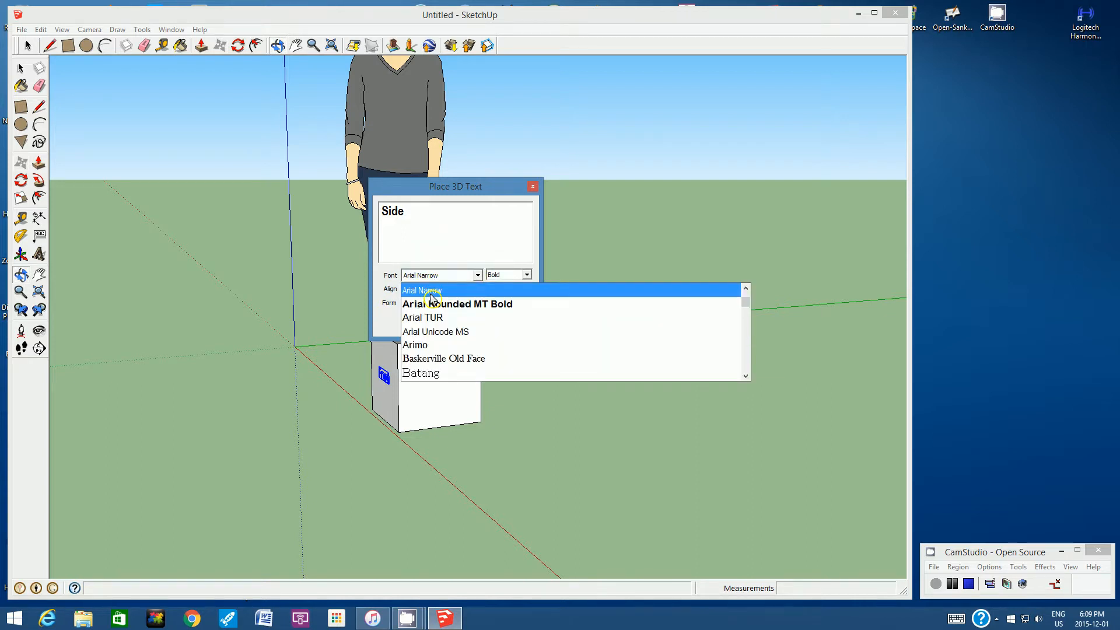
left_click(431, 295)
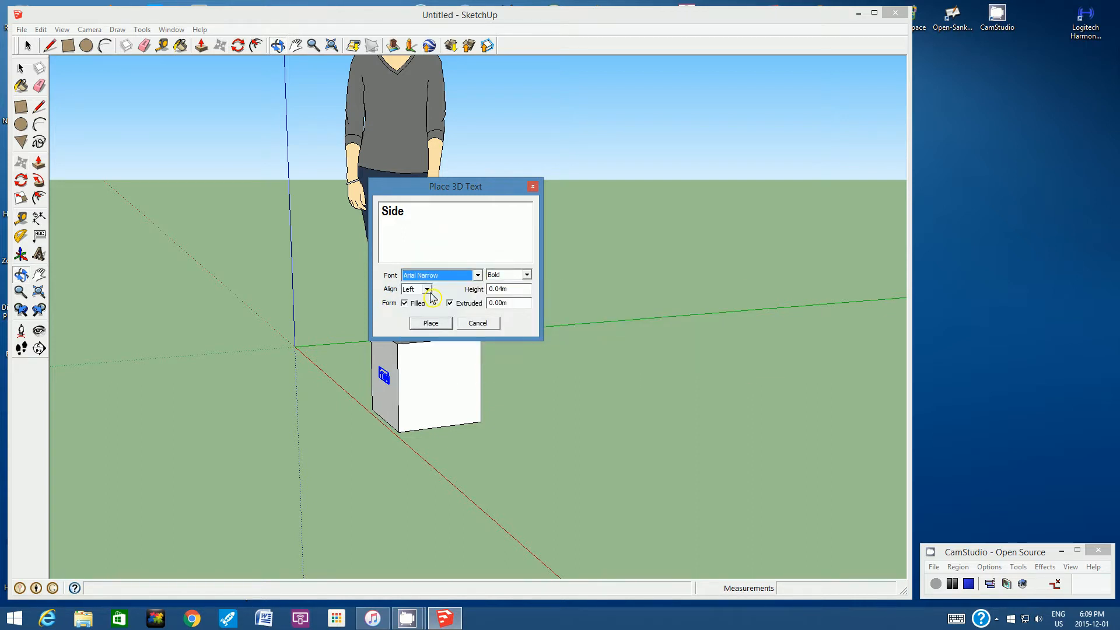
left_click(527, 275)
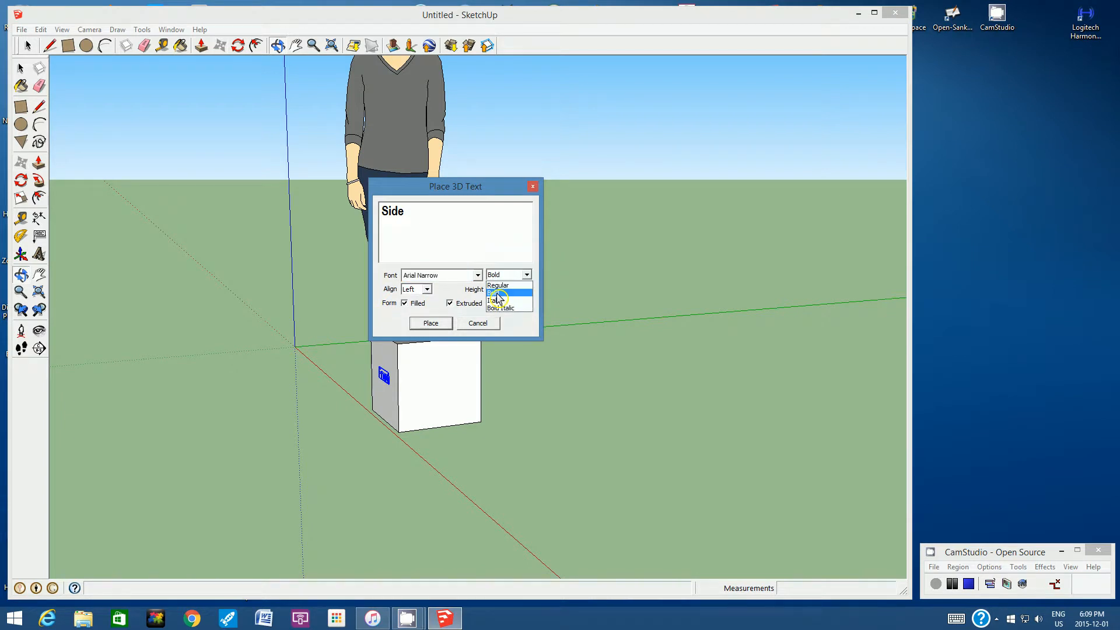
left_click(497, 294)
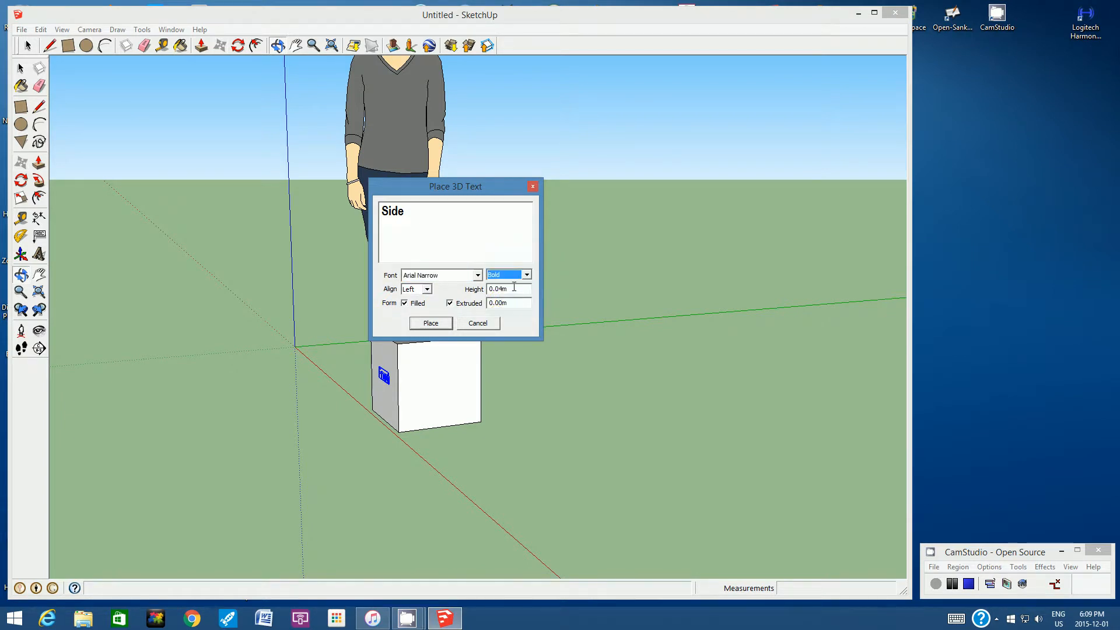
- Set the 3D text height to 4 cm and extrusion to 0, and place "Side" mid-face on the cube's side right of "Front"
key("Tab")
type("4cm")
double_click(510, 299)
type("0")
left_click(433, 323)
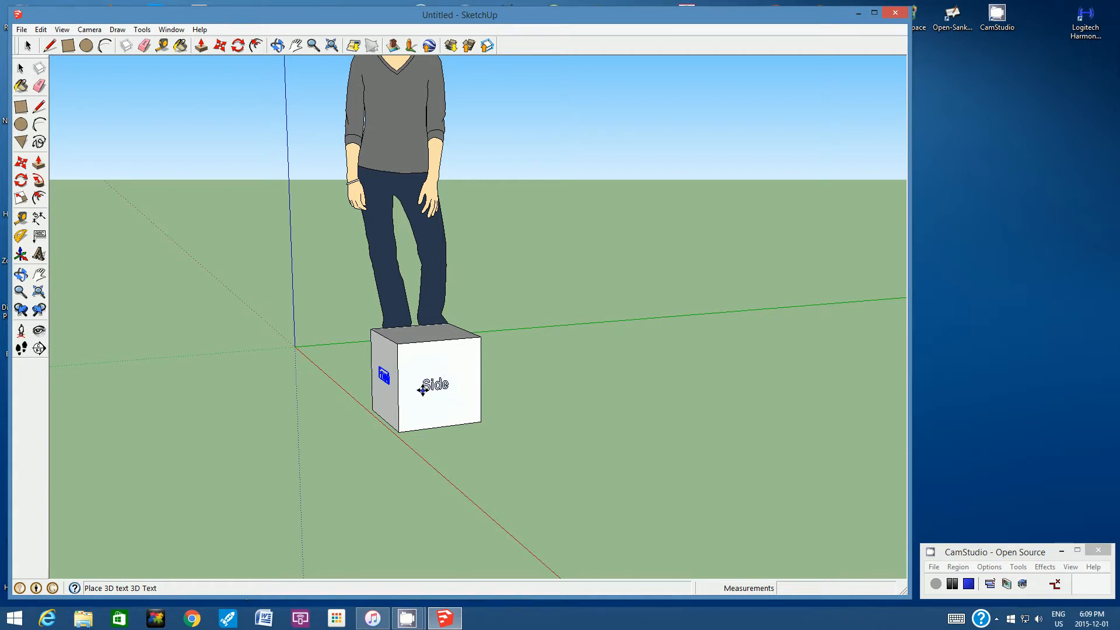
left_click(422, 390)
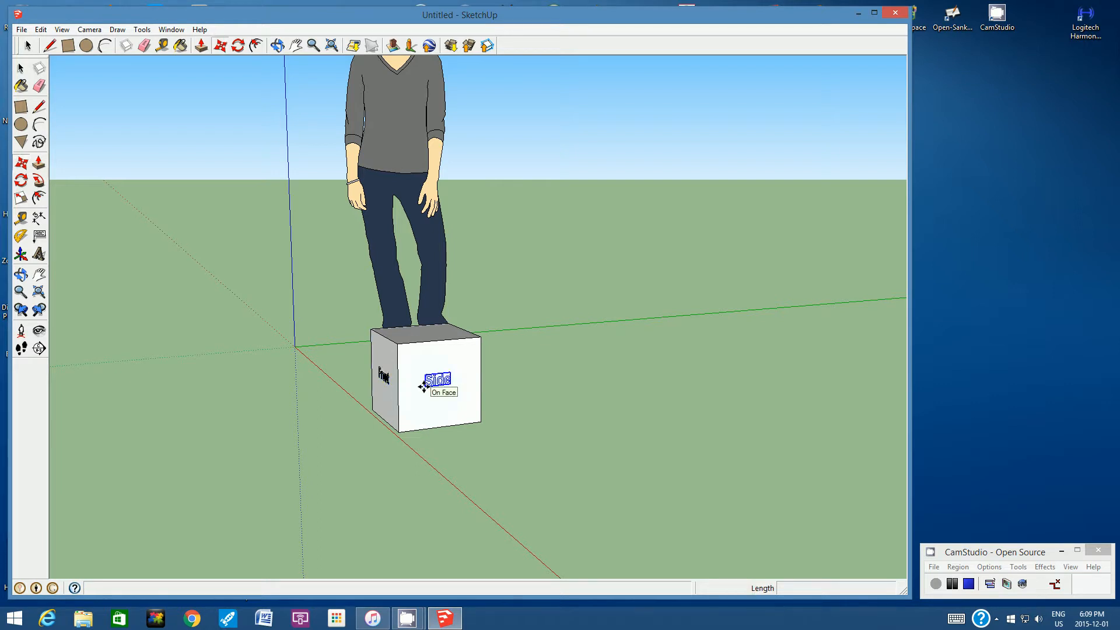
- Add a 3D text reading "Back" in the middle of the cube's rear face, opposite "Front", in Arial Narrow Bold at 0.04 m height
left_click(278, 46)
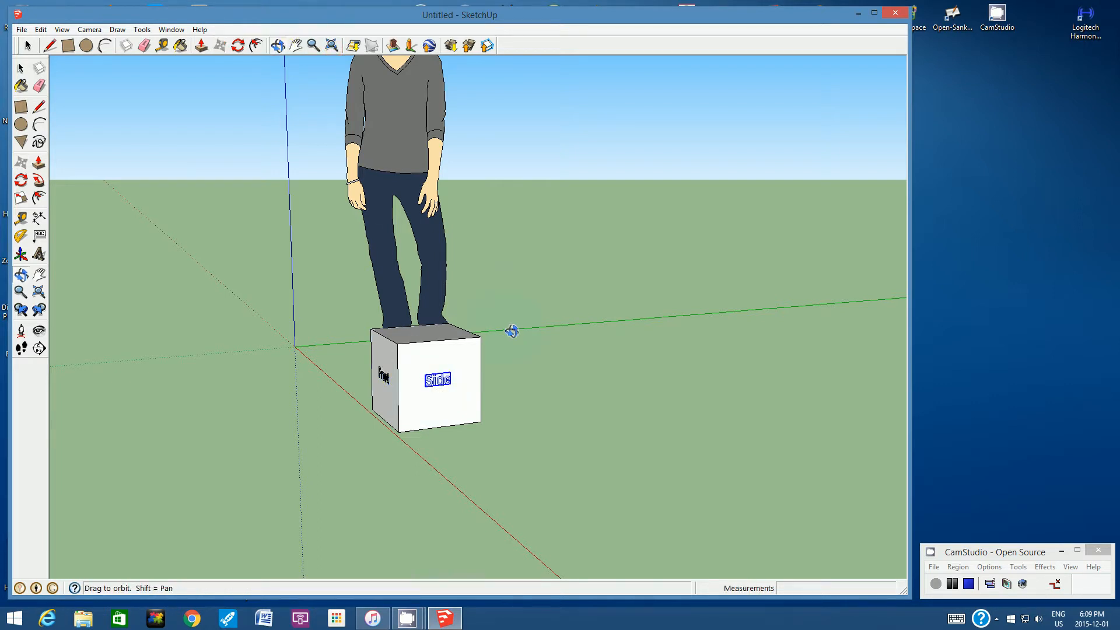
mouse_move(511, 331)
left_mouse_down()
mouse_move(342, 348)
mouse_move(408, 373)
mouse_move(475, 327)
mouse_move(358, 342)
mouse_move(418, 340)
left_mouse_up()
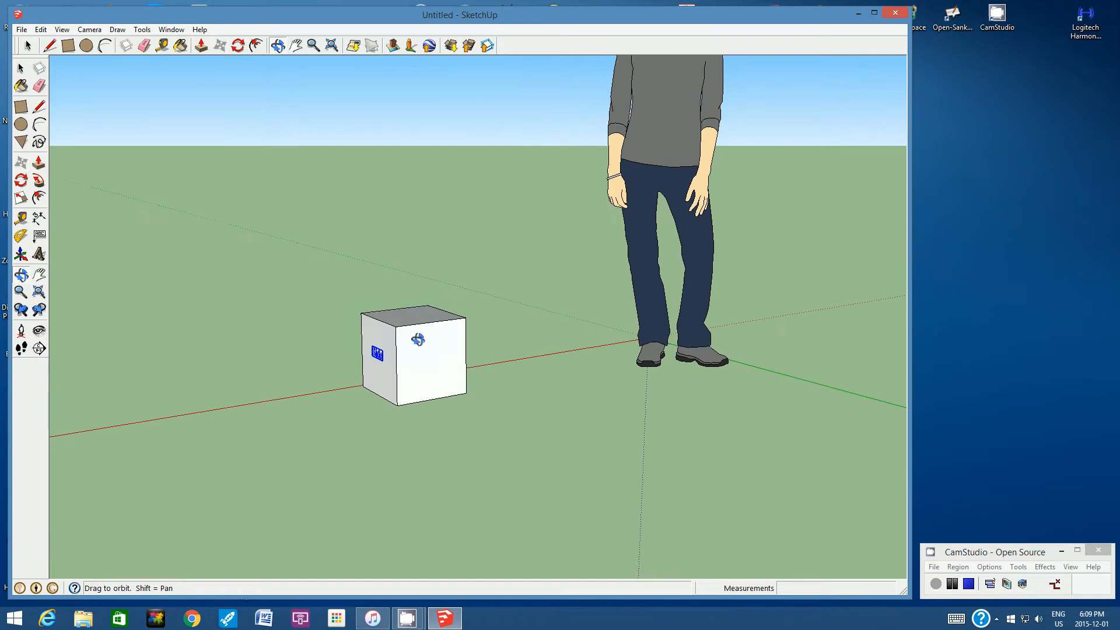
left_click(39, 255)
type("B")
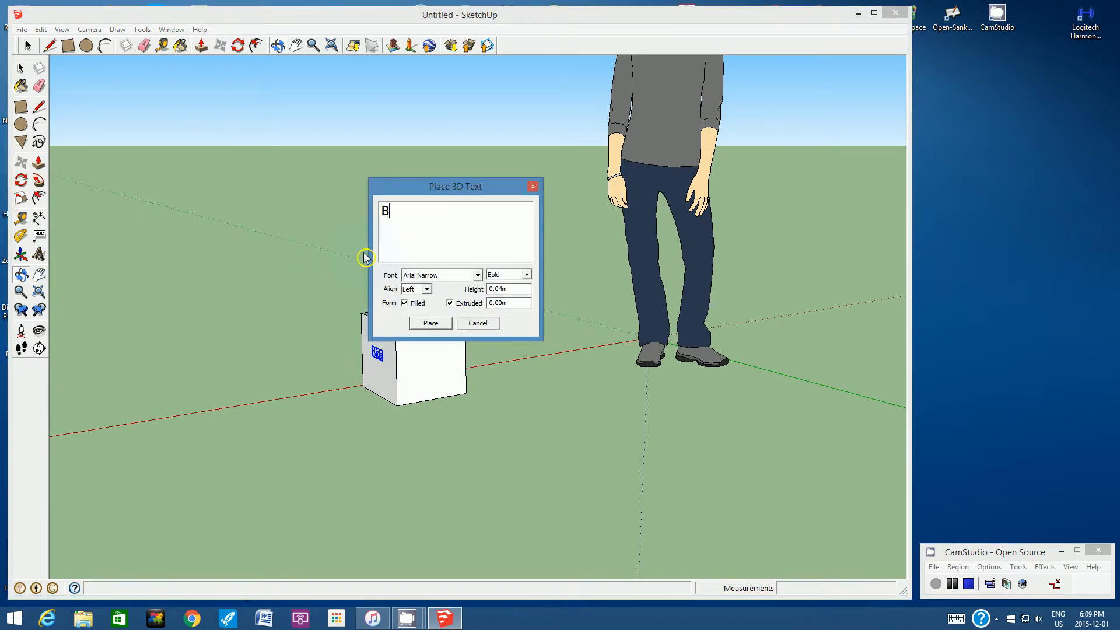
type("ack")
left_click(432, 323)
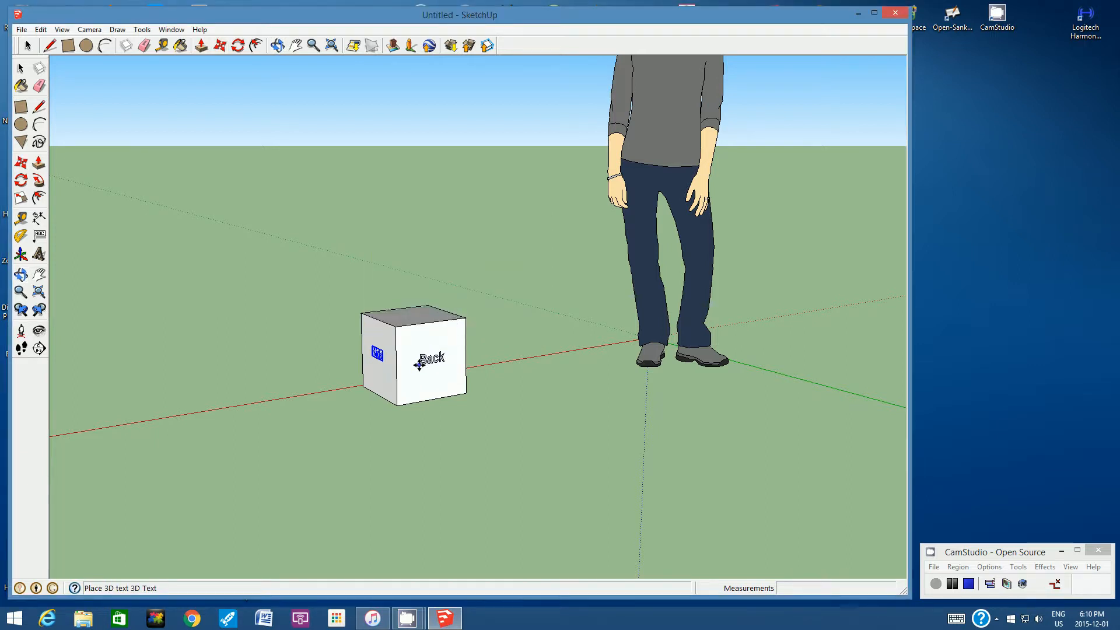
left_click(419, 364)
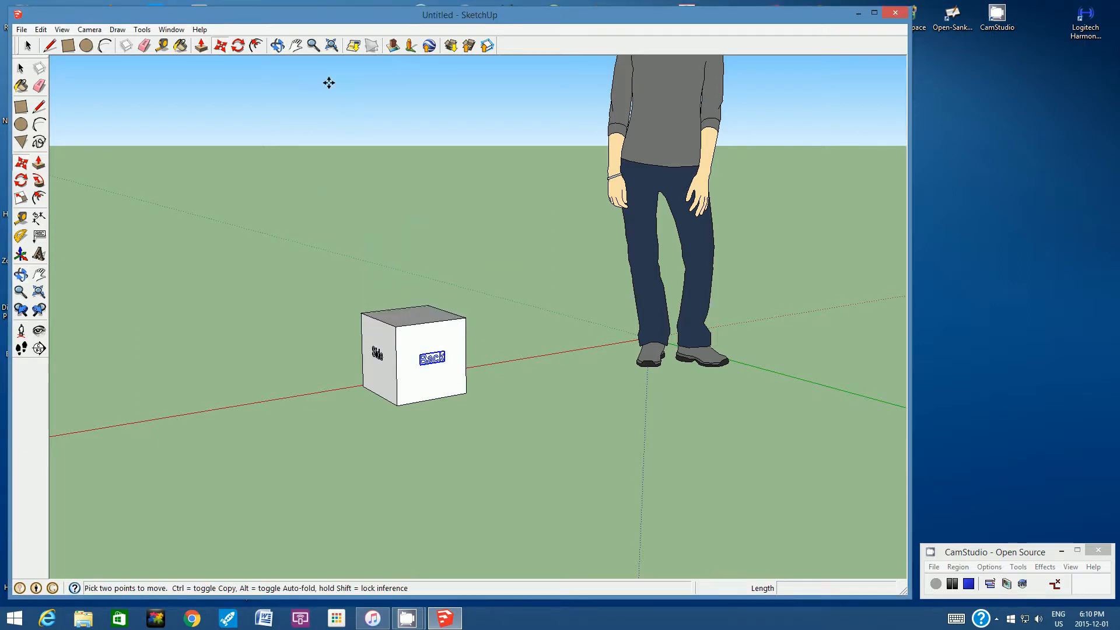
- Add a second 3D text reading "Side" in the middle of the remaining blank vertical face, next to "Back"
left_click(279, 47)
left_click_drag(517, 274, 417, 312)
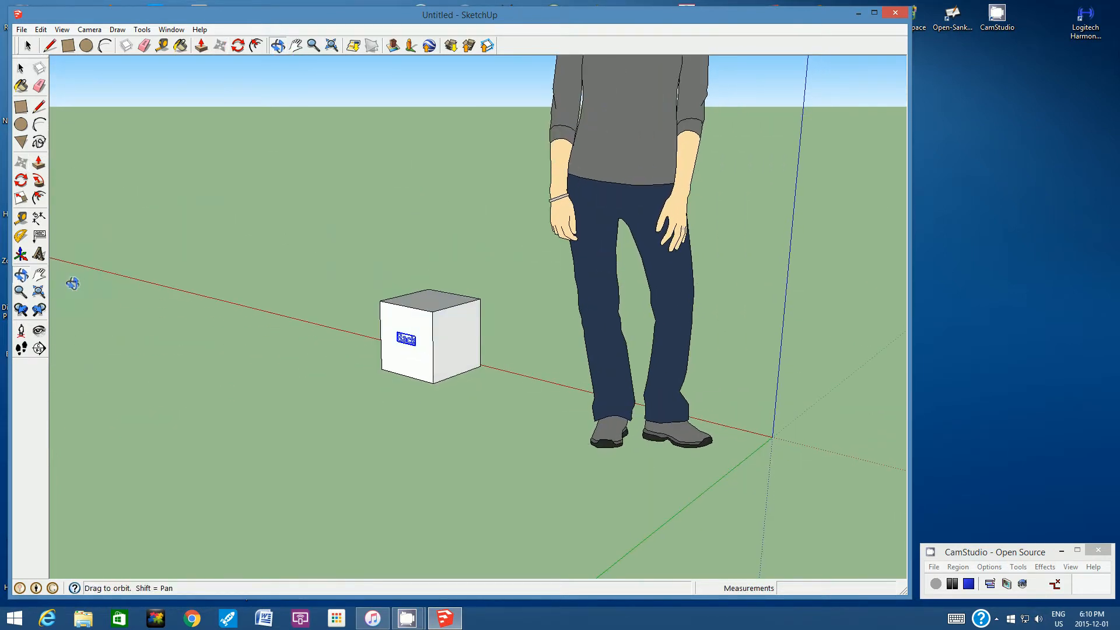
left_click(43, 256)
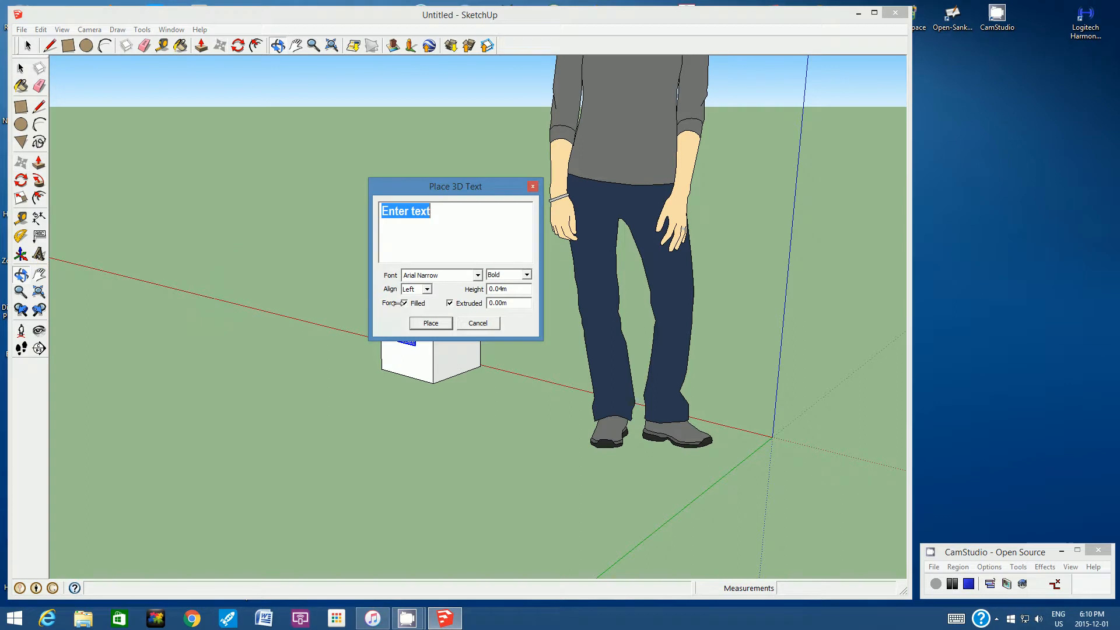
type("Side")
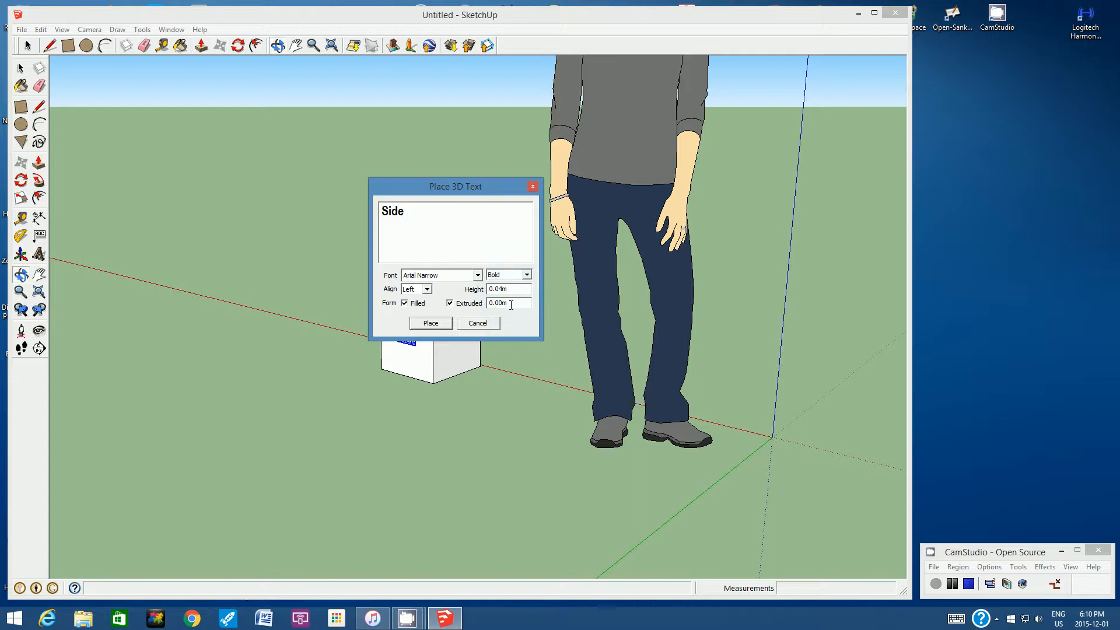
left_click(431, 323)
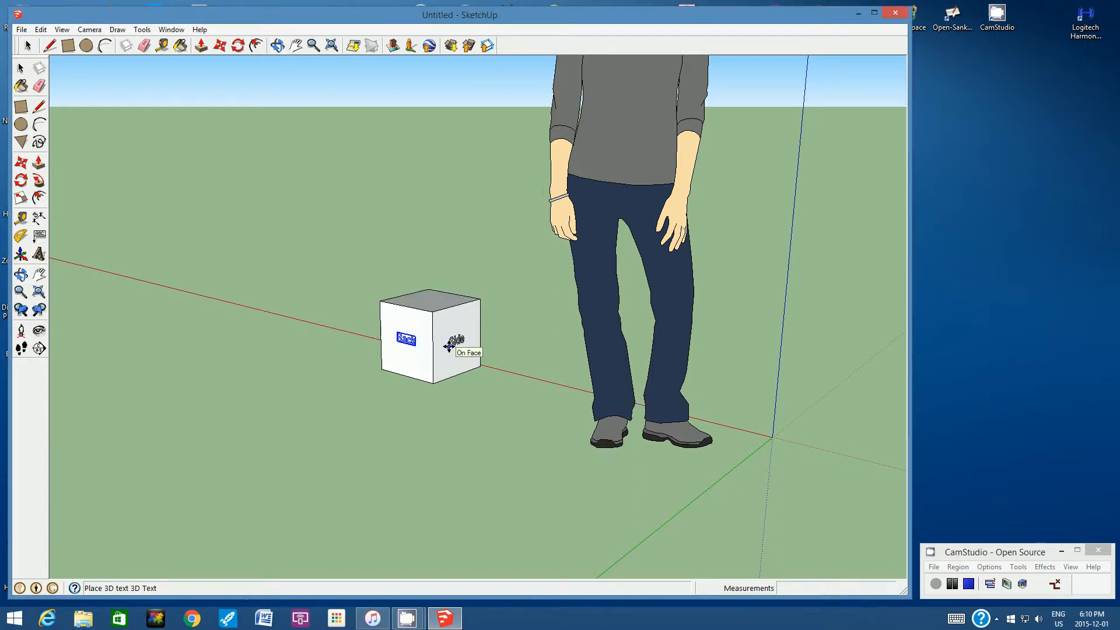
left_click(449, 346)
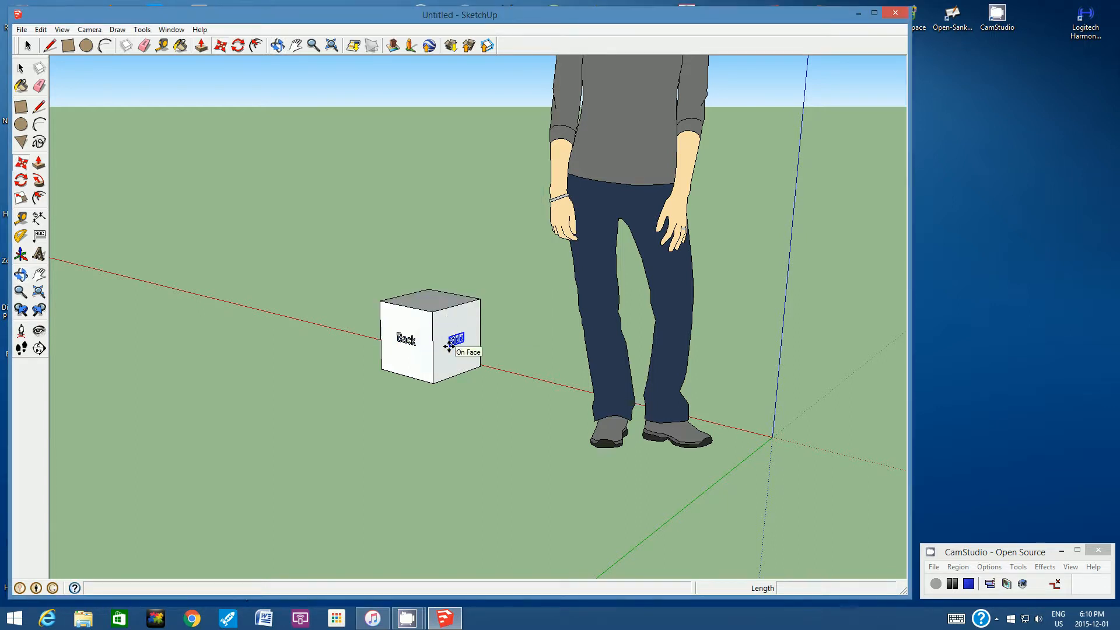
- Add a 3D text reading "Top" in the middle of the cube's upper face
left_click(277, 45)
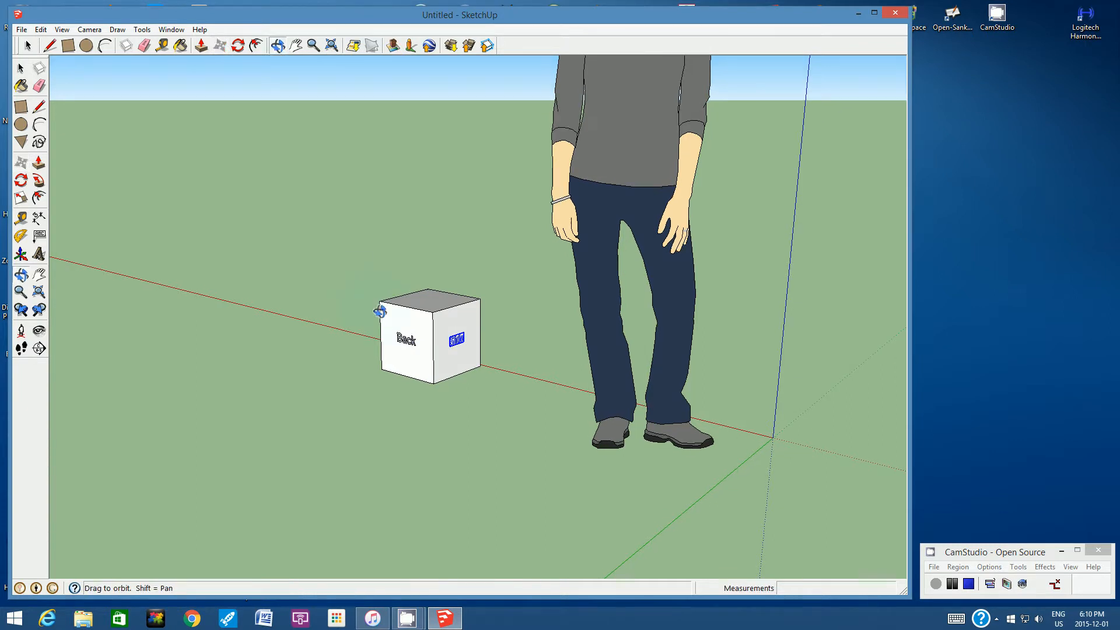
left_click_drag(380, 313, 489, 317)
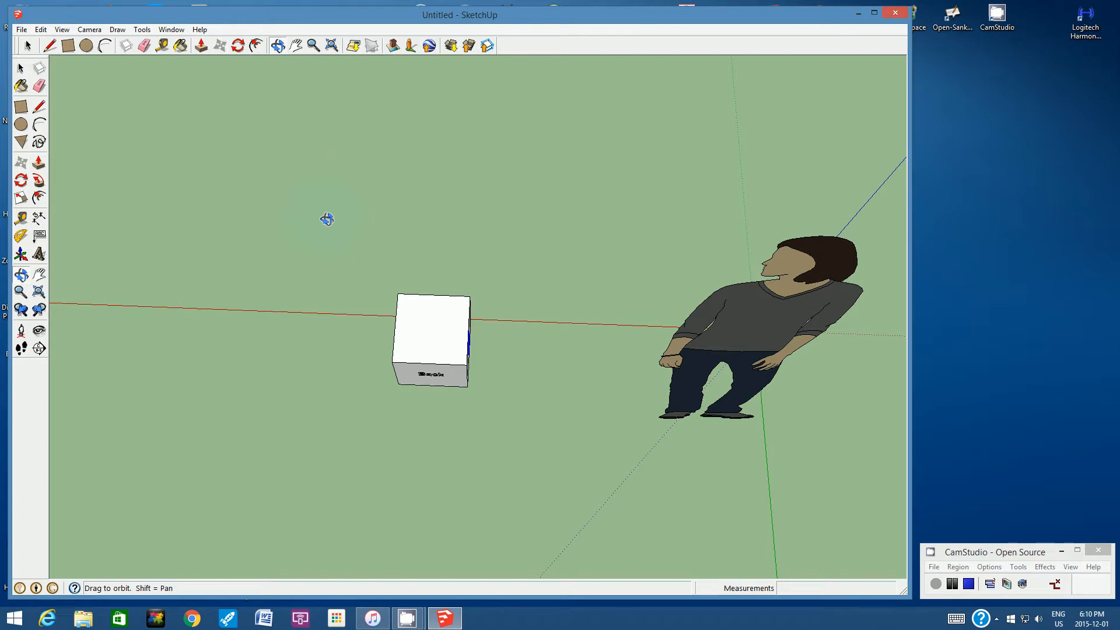
left_click(39, 254)
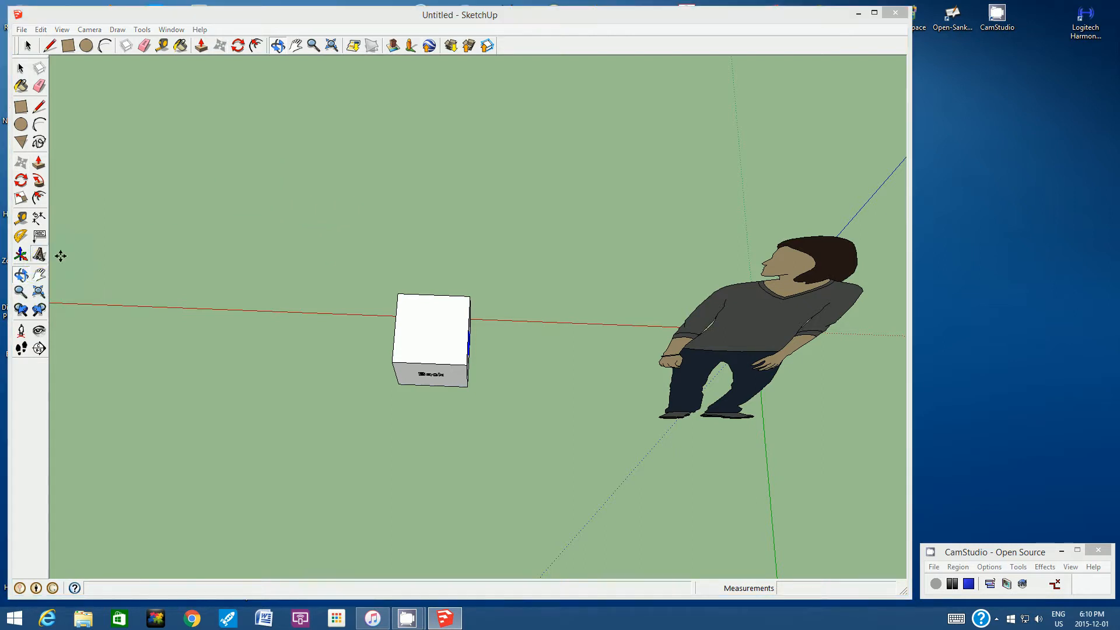
type("Top")
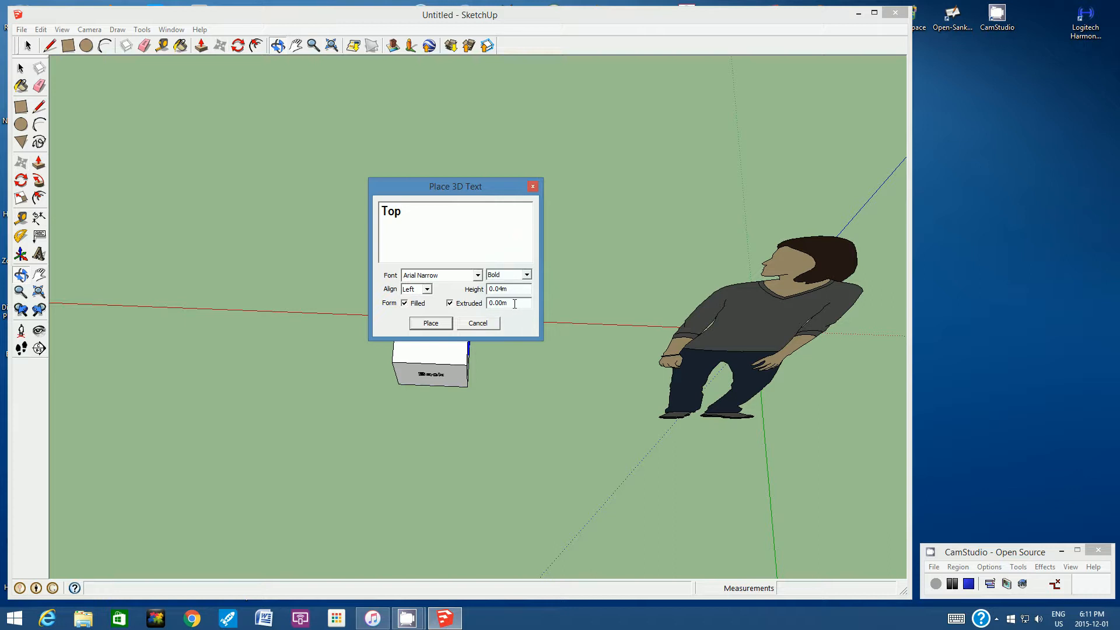
left_click(430, 324)
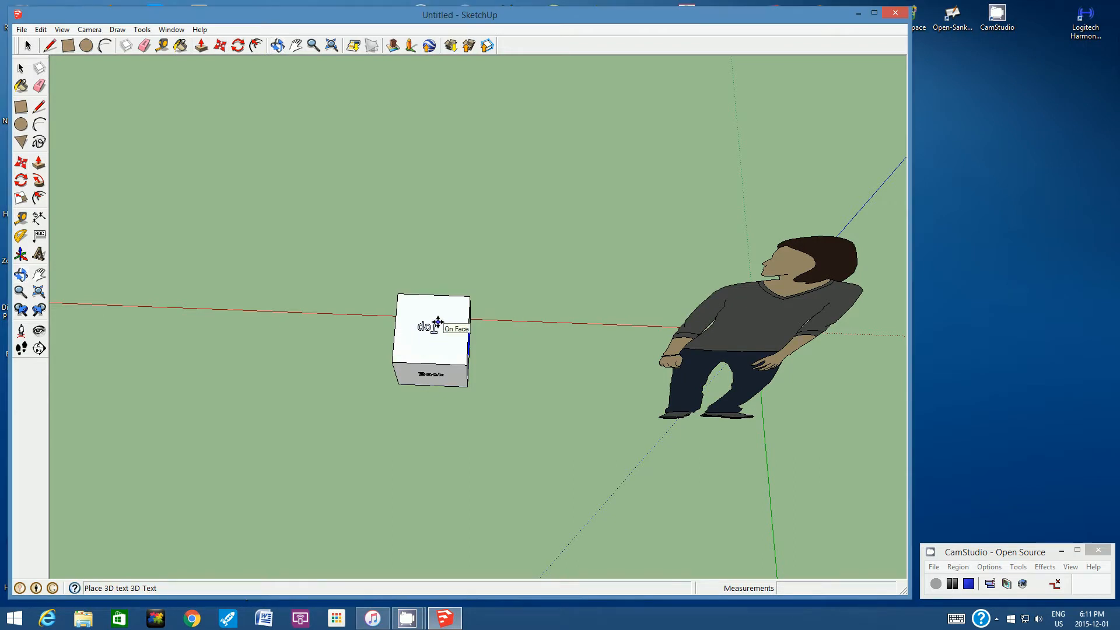
left_click(440, 321)
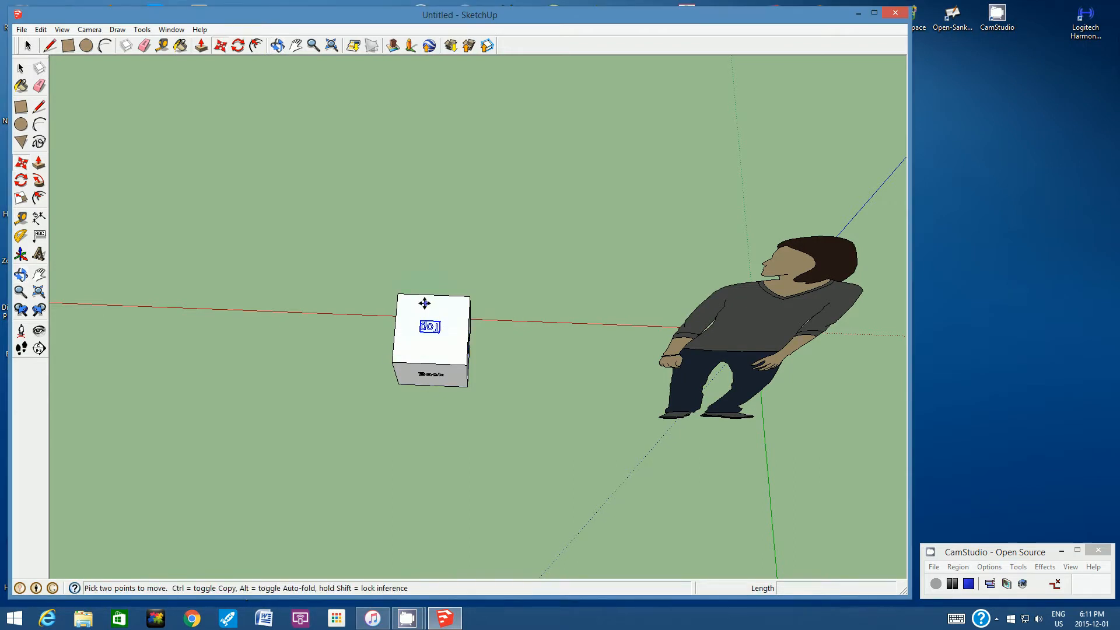
- Add a 3D text reading "Bottom" in the middle of the cube's underside
left_click(279, 46)
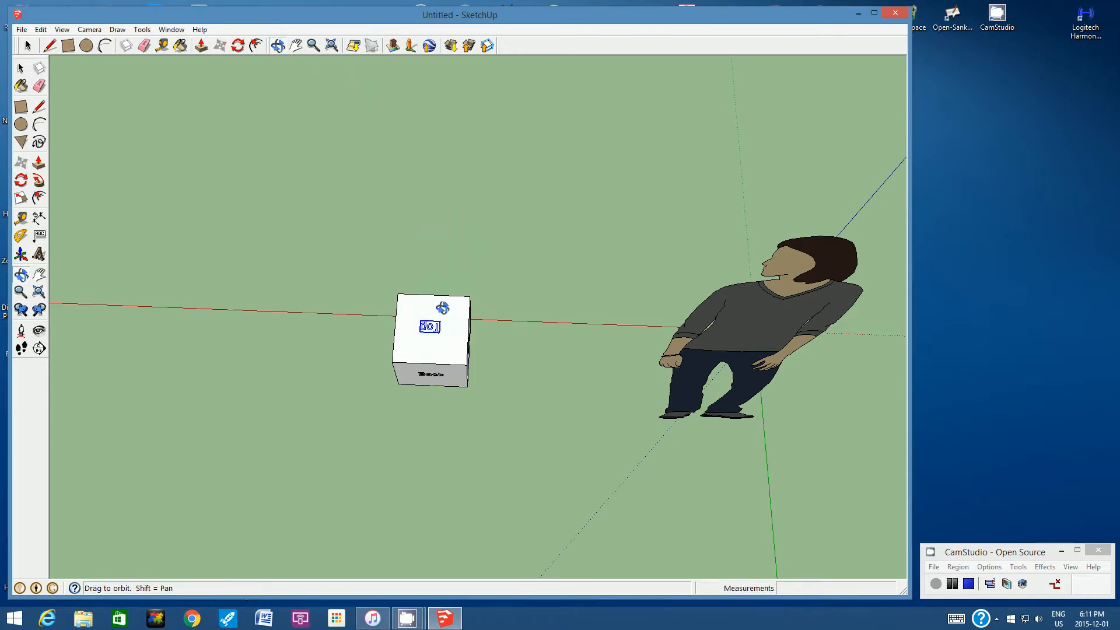
left_click_drag(442, 310, 543, 308)
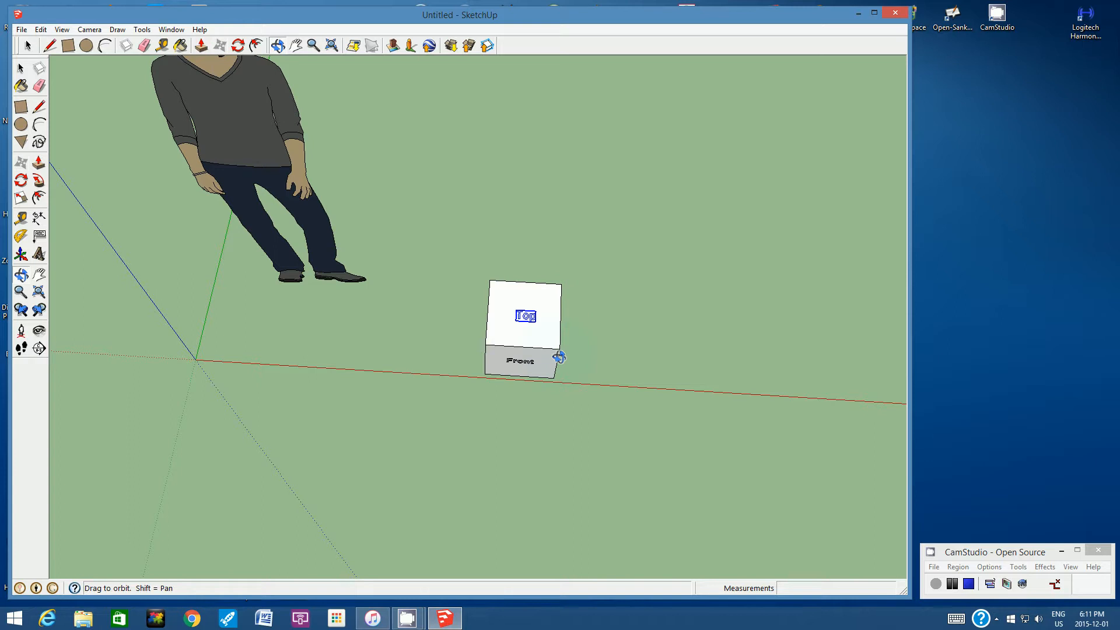
left_click_drag(529, 382, 525, 303)
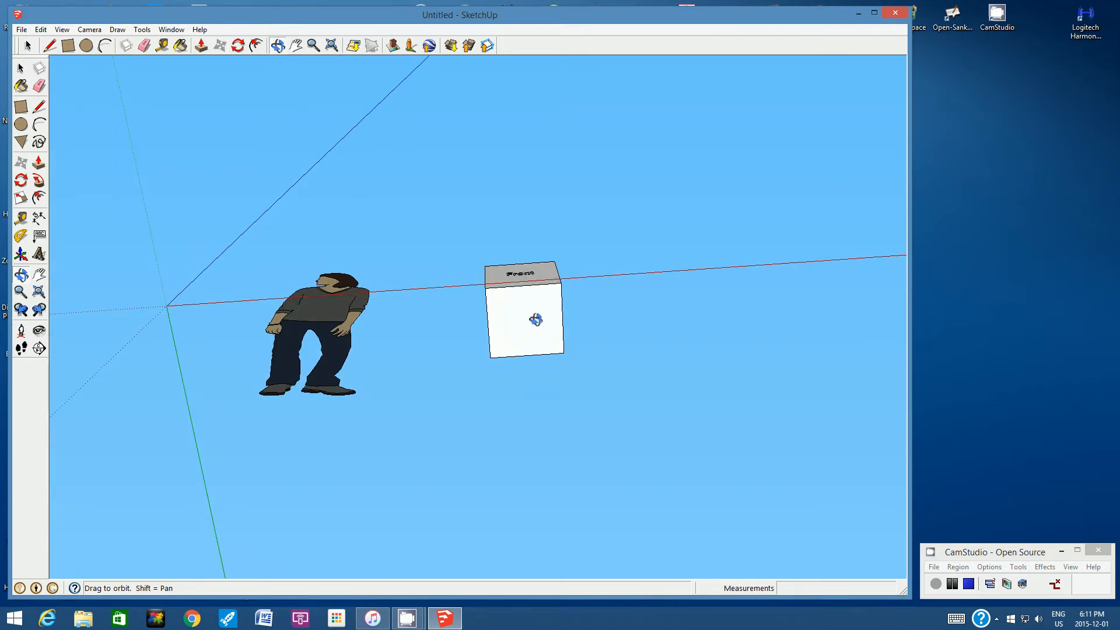
left_click(39, 254)
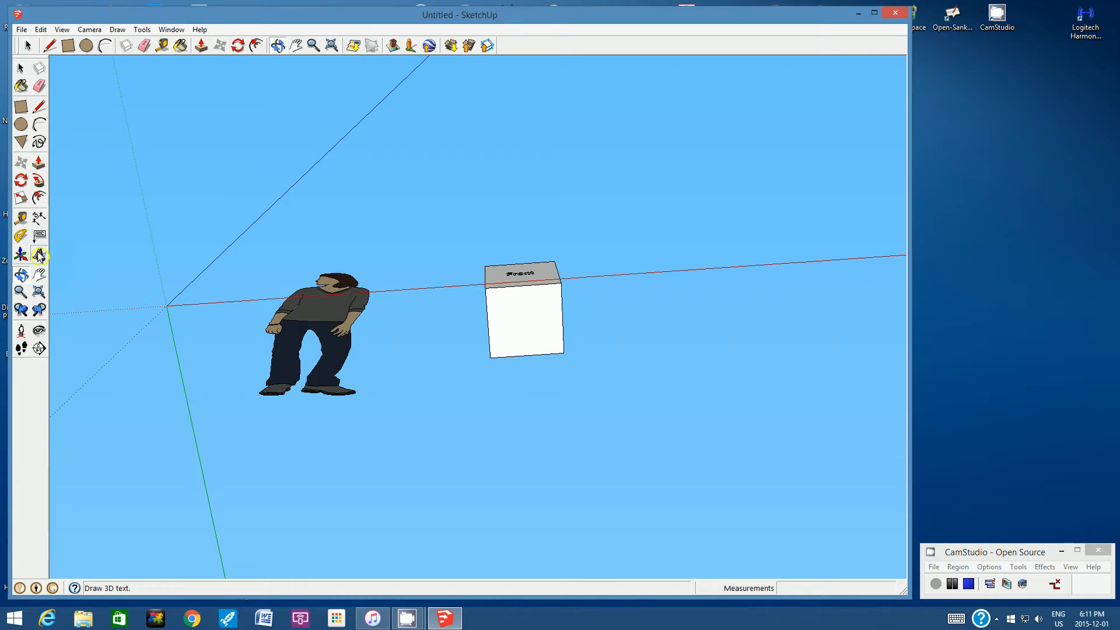
type("Bottom")
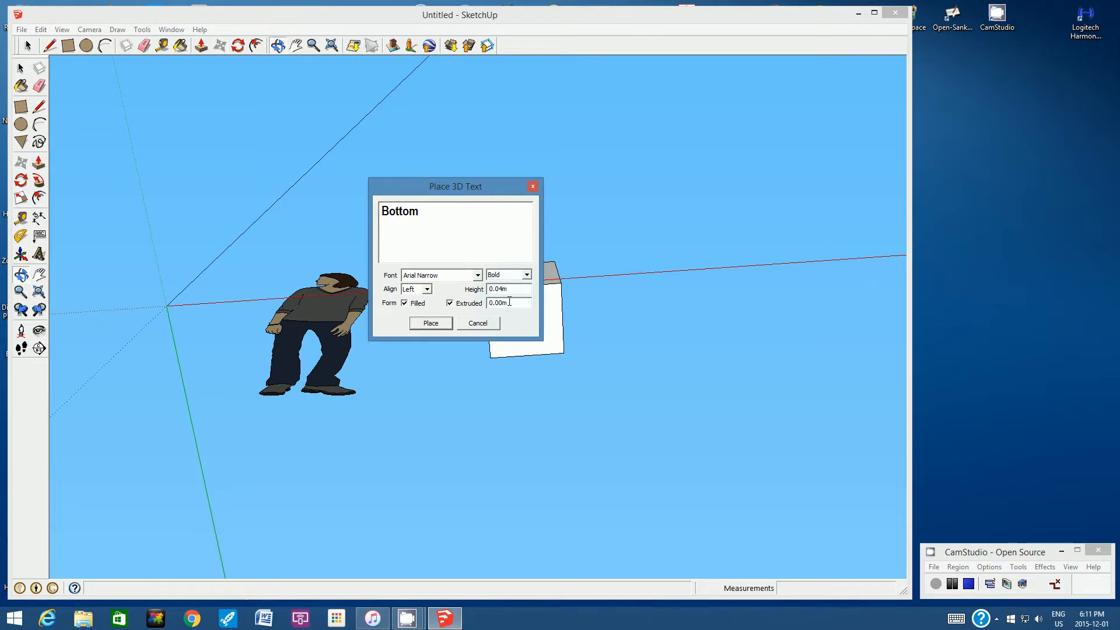
left_click(426, 327)
left_click(429, 325)
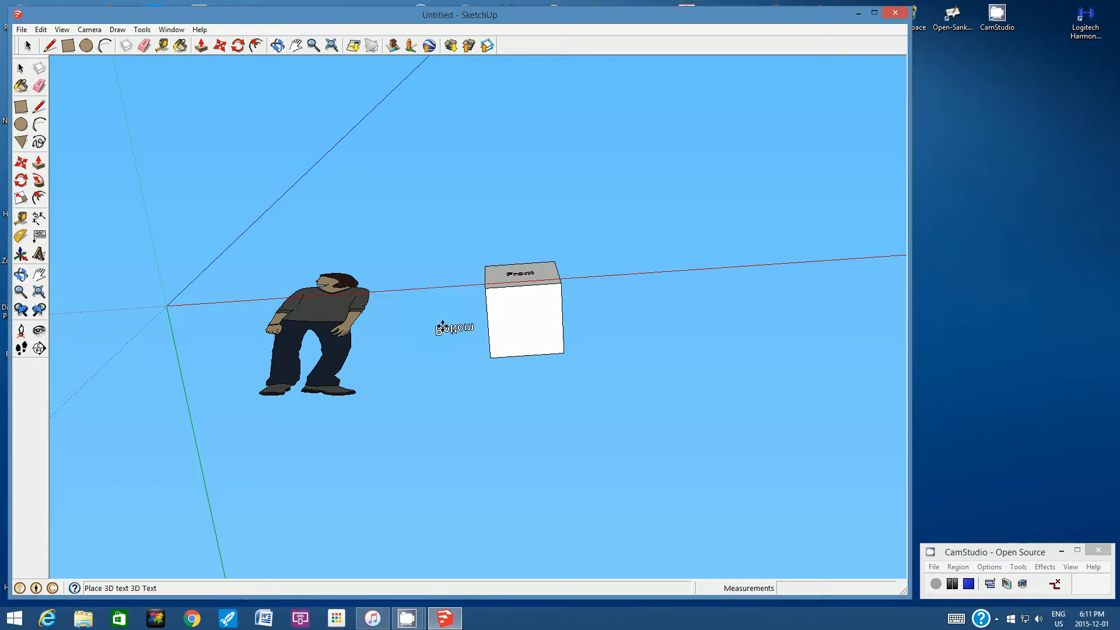
left_click(542, 315)
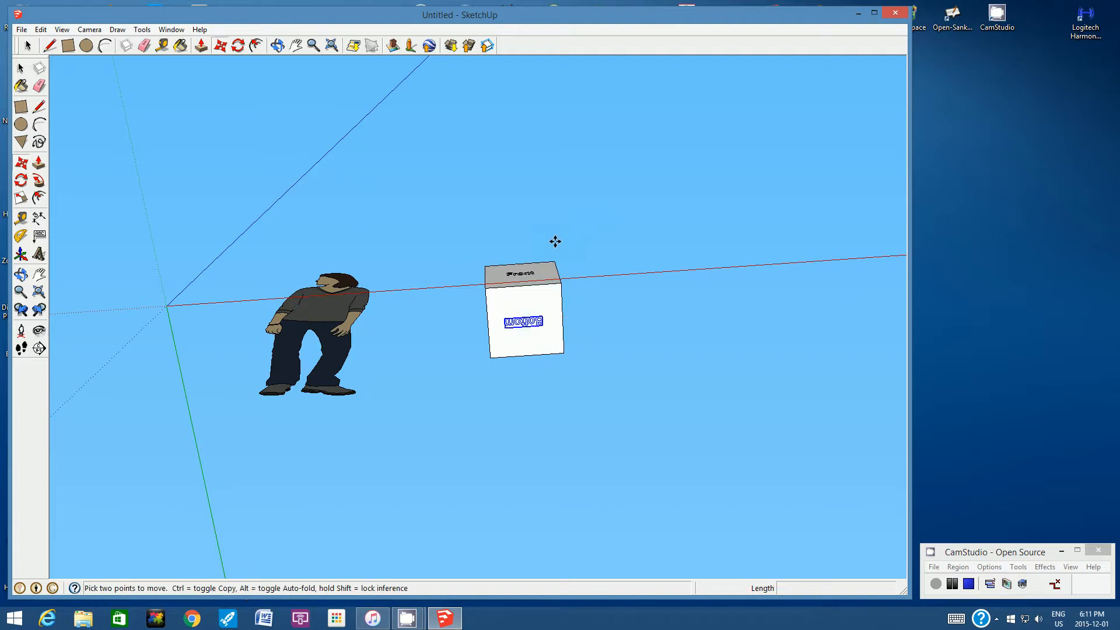
left_click(281, 49)
left_click_drag(530, 237, 553, 395)
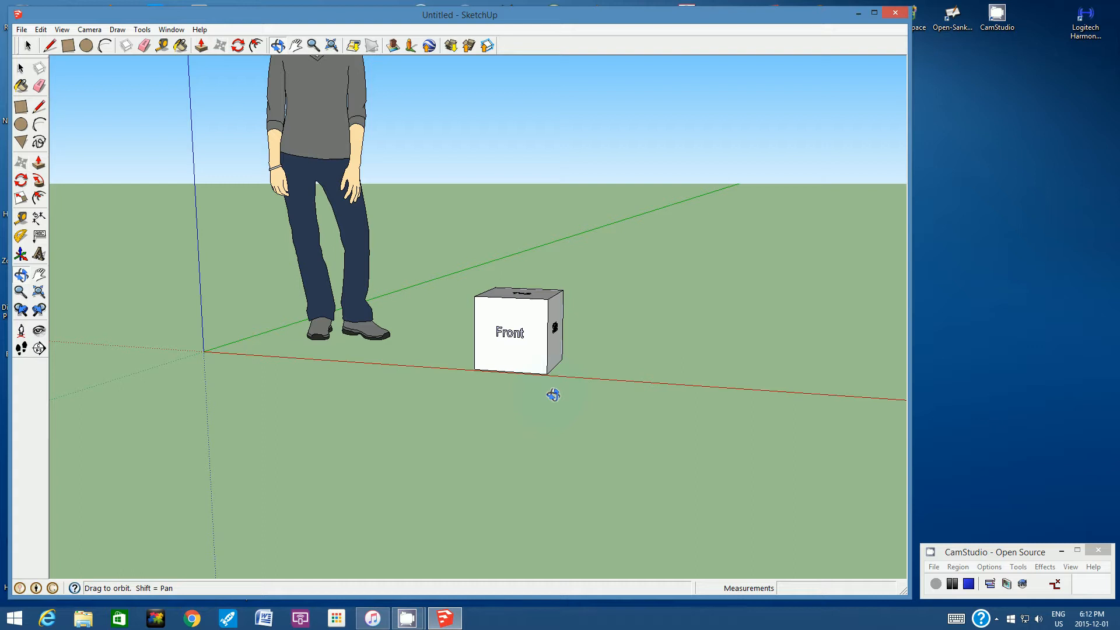
- Group the cube's front face together with its four border edges and the 3D text "Front"
left_click(313, 45)
scroll(543, 343, "up", 2)
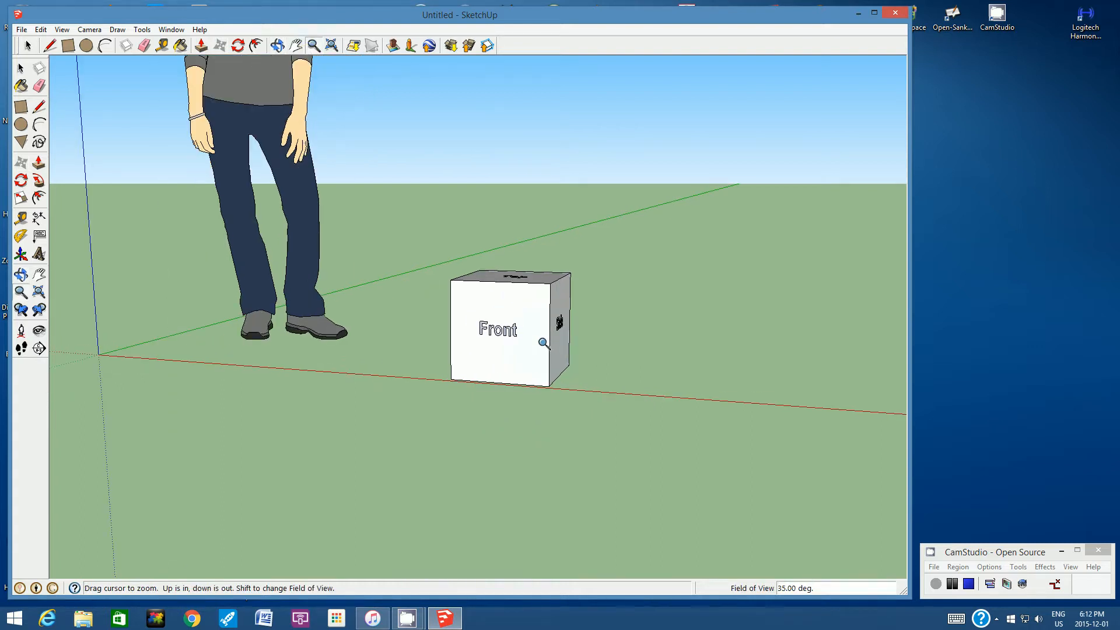
scroll(543, 343, "up", 1)
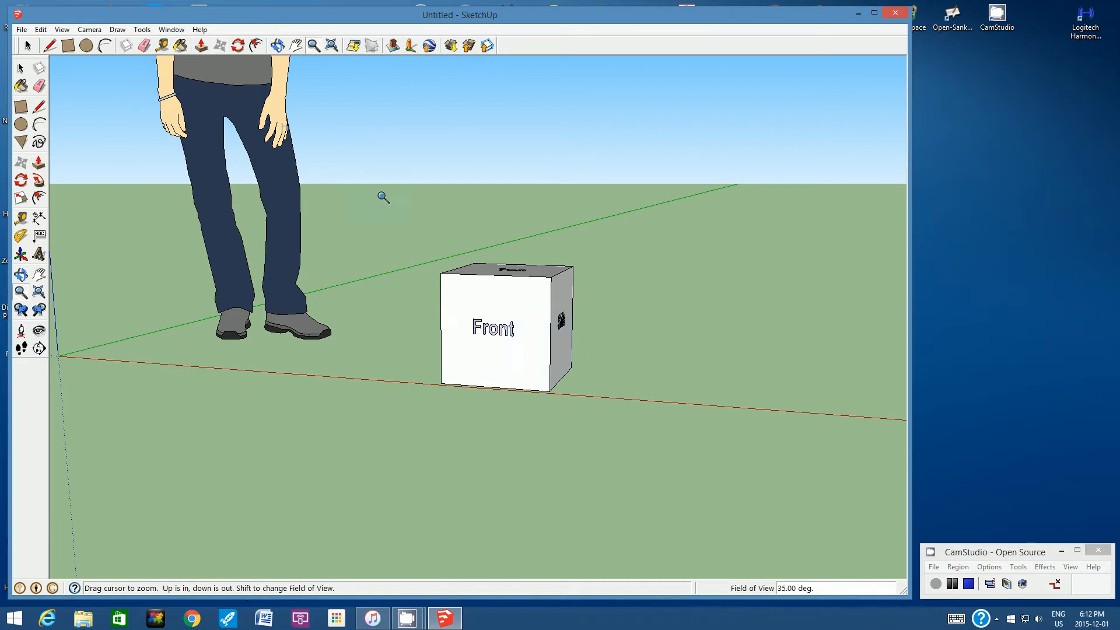
left_click(277, 45)
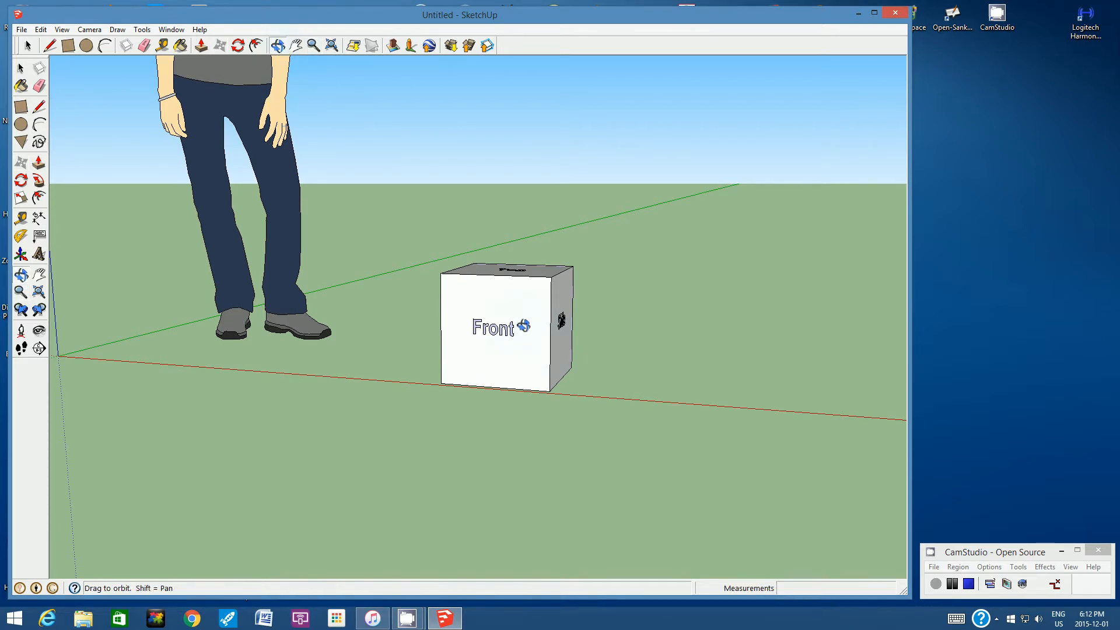
left_click_drag(524, 325, 511, 346)
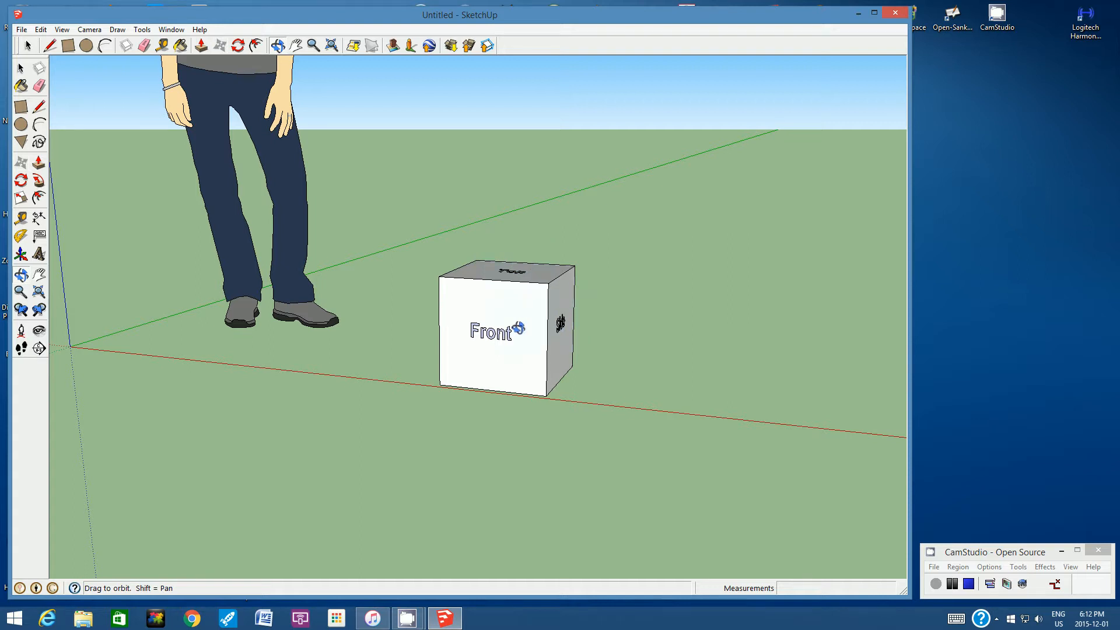
mouse_move(507, 327)
left_mouse_down()
mouse_move(495, 285)
mouse_move(601, 272)
mouse_move(518, 330)
left_mouse_up()
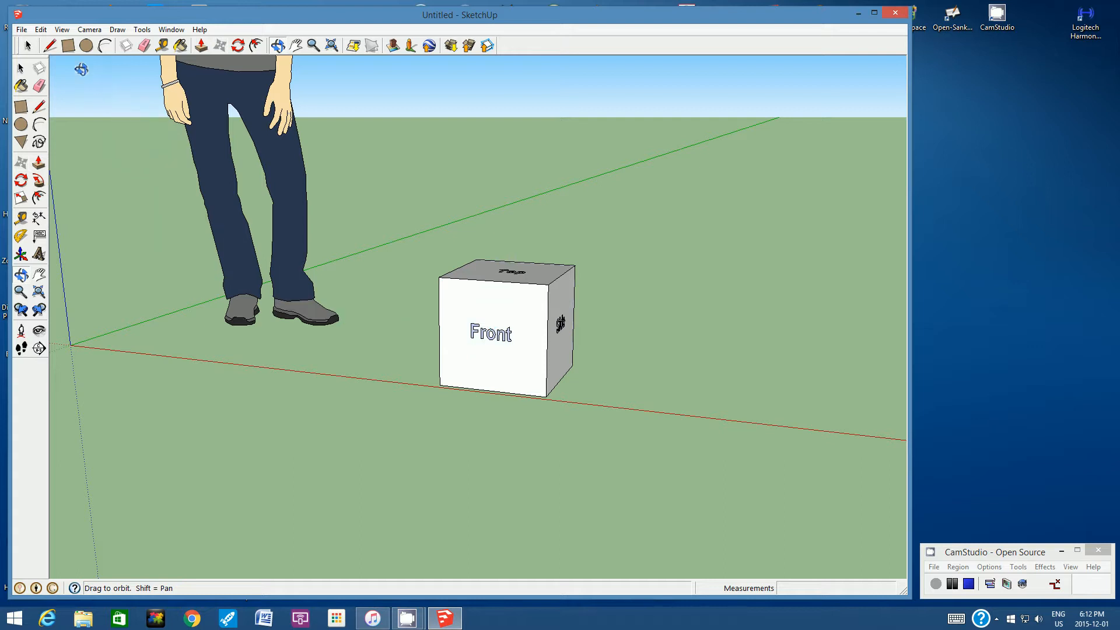
left_click(29, 46)
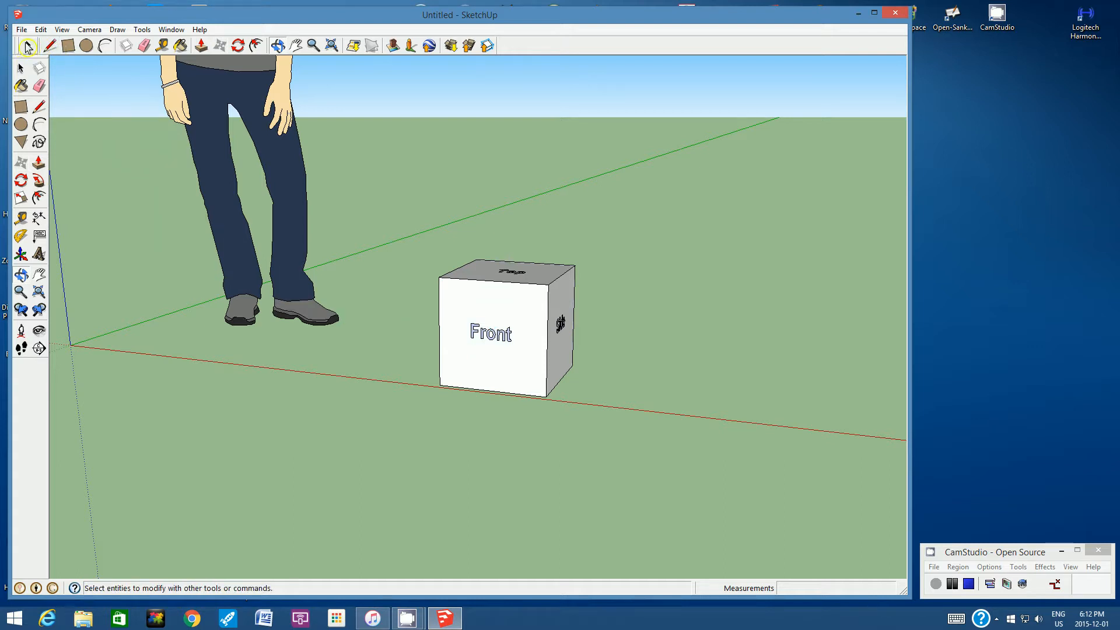
left_click(32, 44)
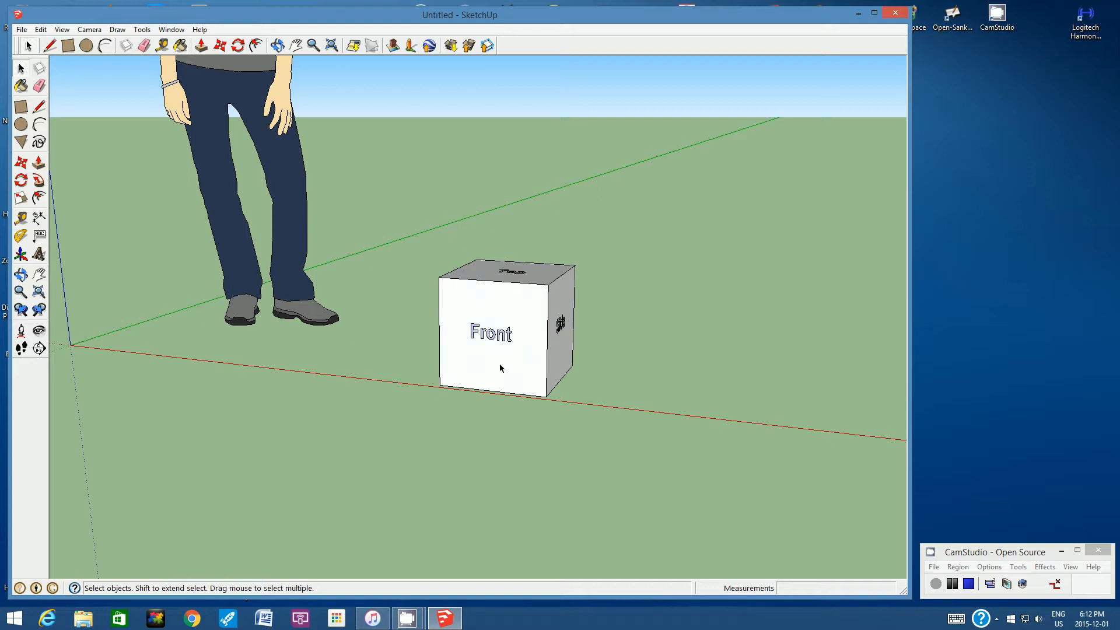
left_click(469, 305)
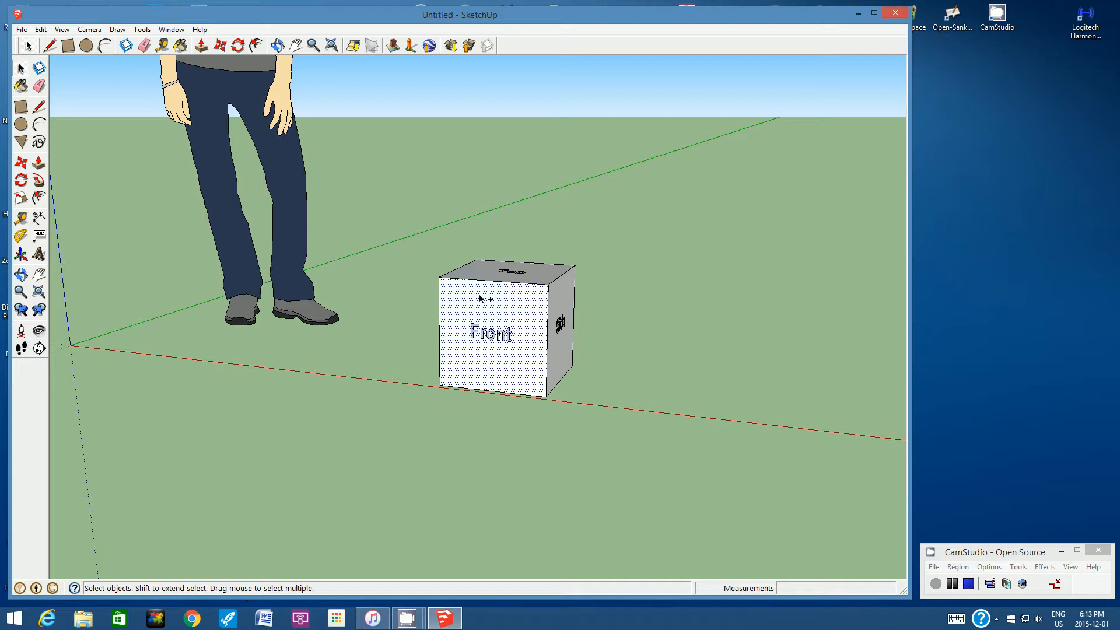
left_click(474, 331)
left_click(547, 320, "ctrl")
left_click(485, 391, "ctrl")
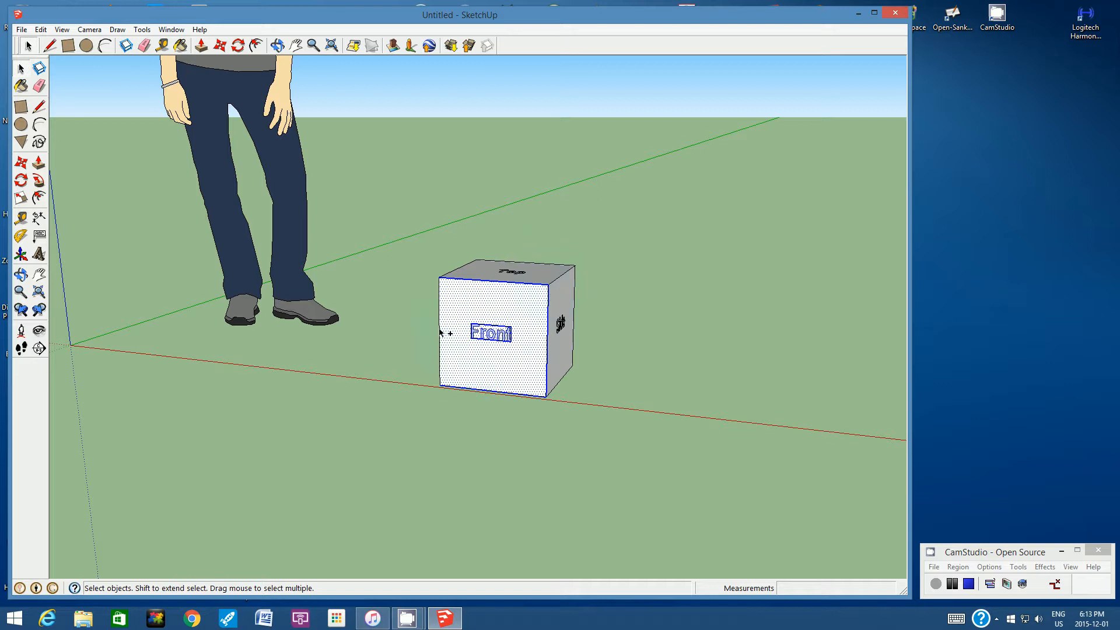
left_click(440, 329, "ctrl")
right_click(469, 305)
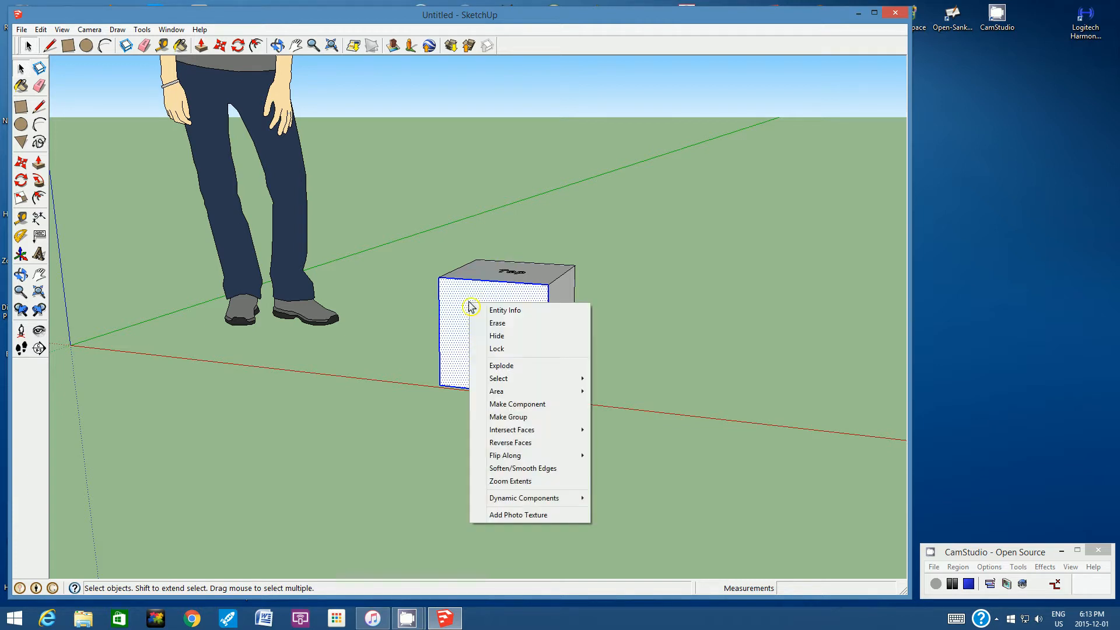
left_click(542, 418)
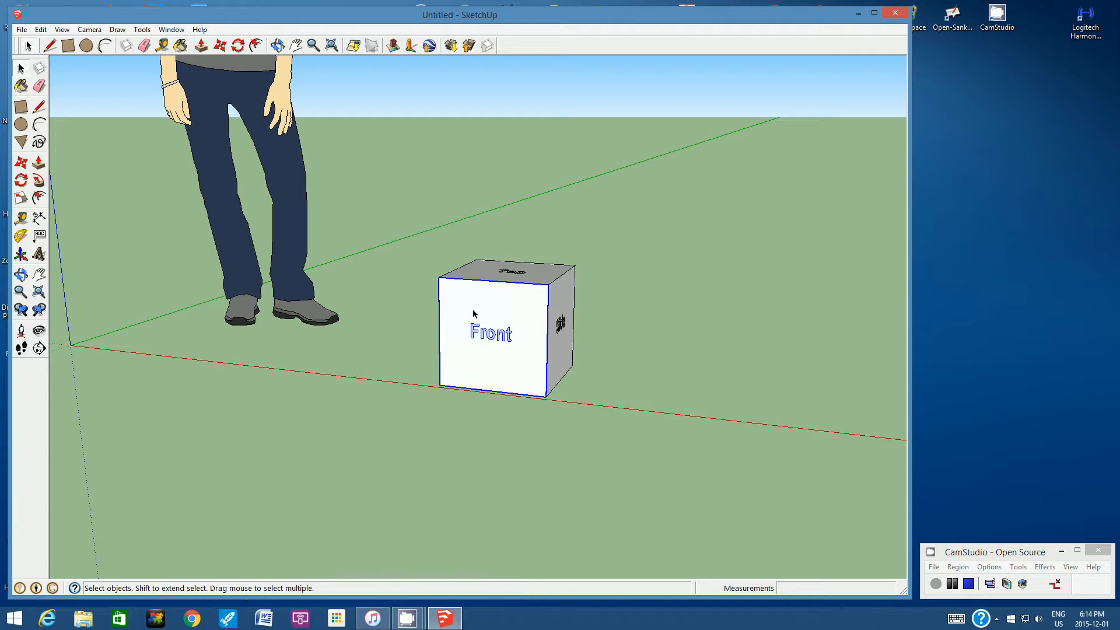
- Group the "Side" face adjoining "Front" and "Back" on the cube's +red-axis side with its four border edges and 3D text
left_click(277, 45)
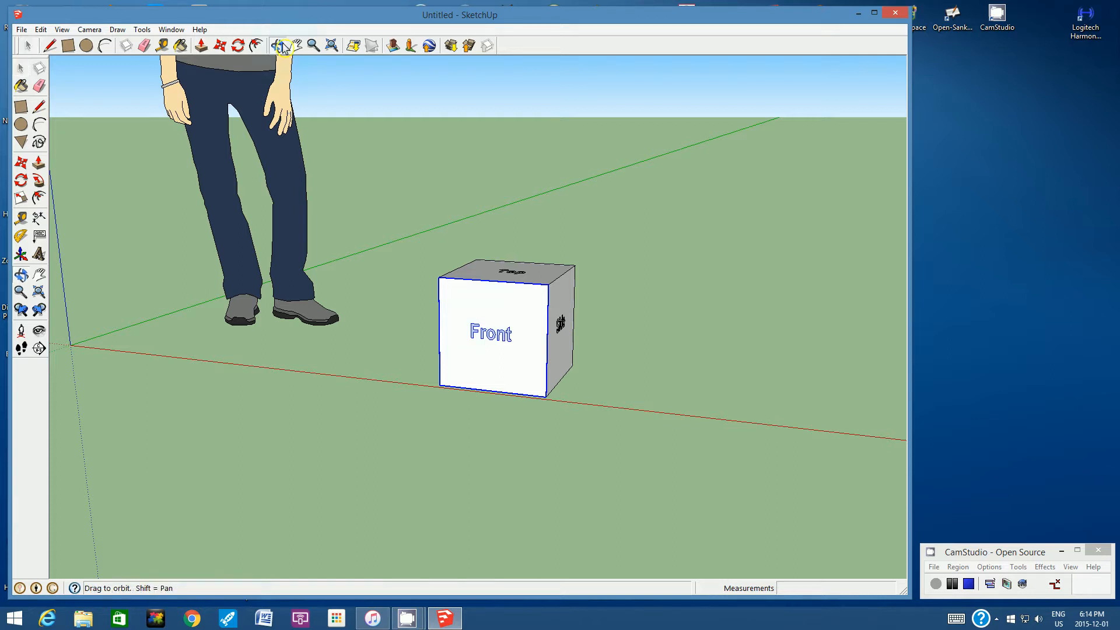
left_click_drag(607, 333, 380, 342)
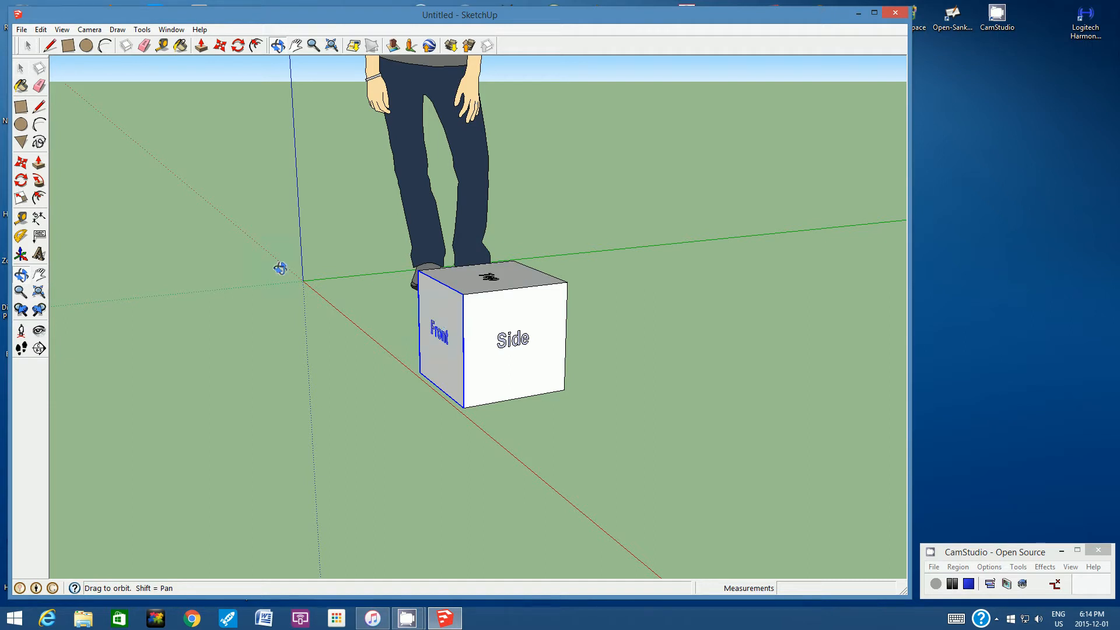
left_click(28, 47)
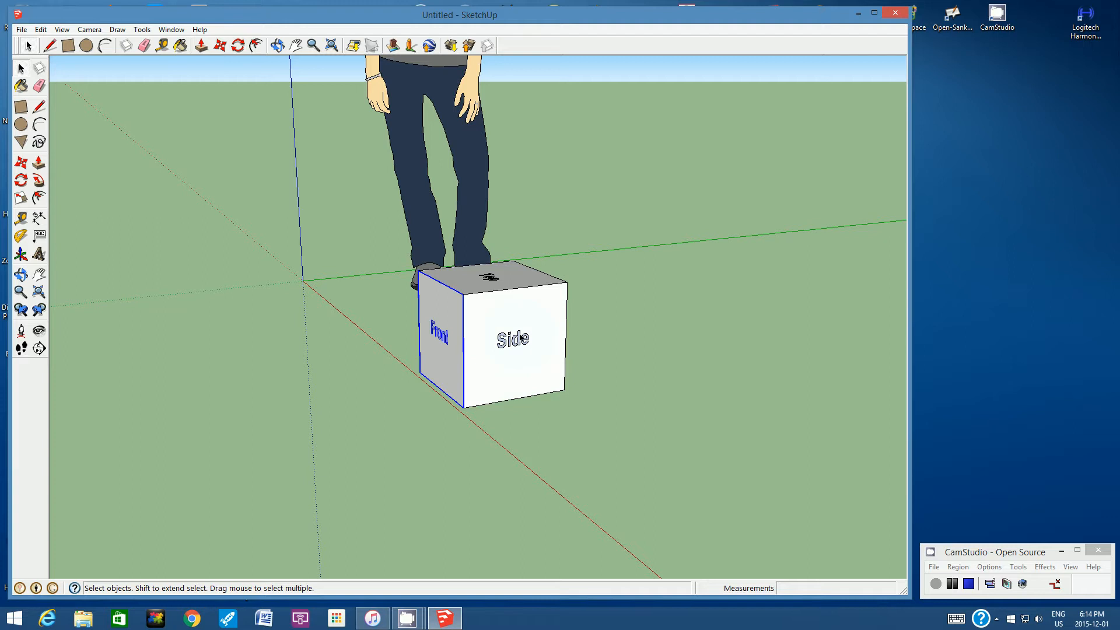
left_click(543, 438)
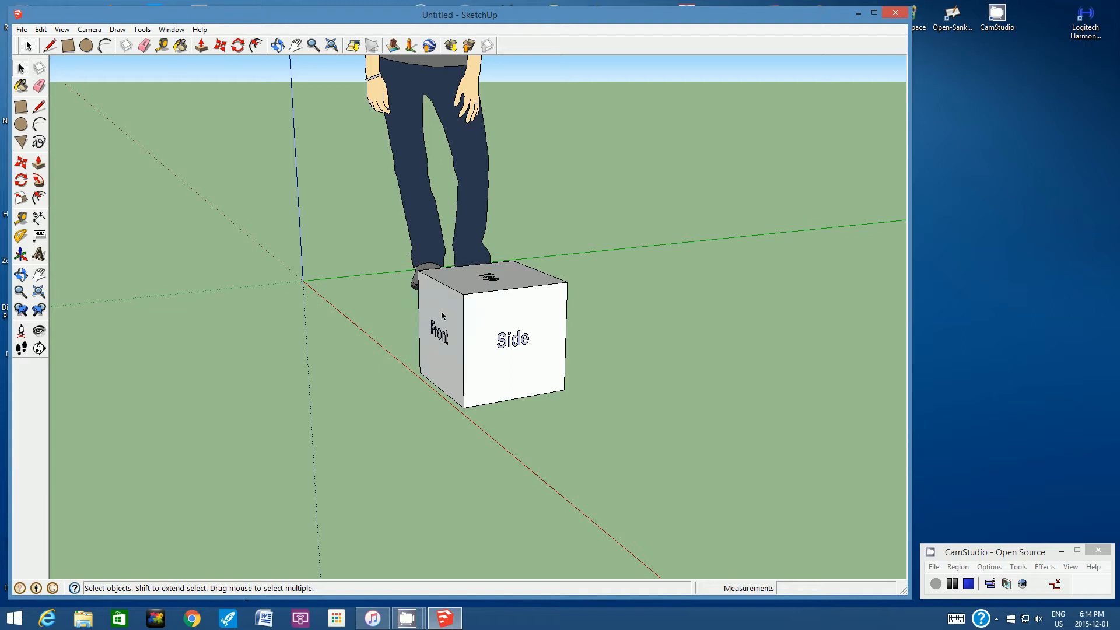
left_click(504, 316)
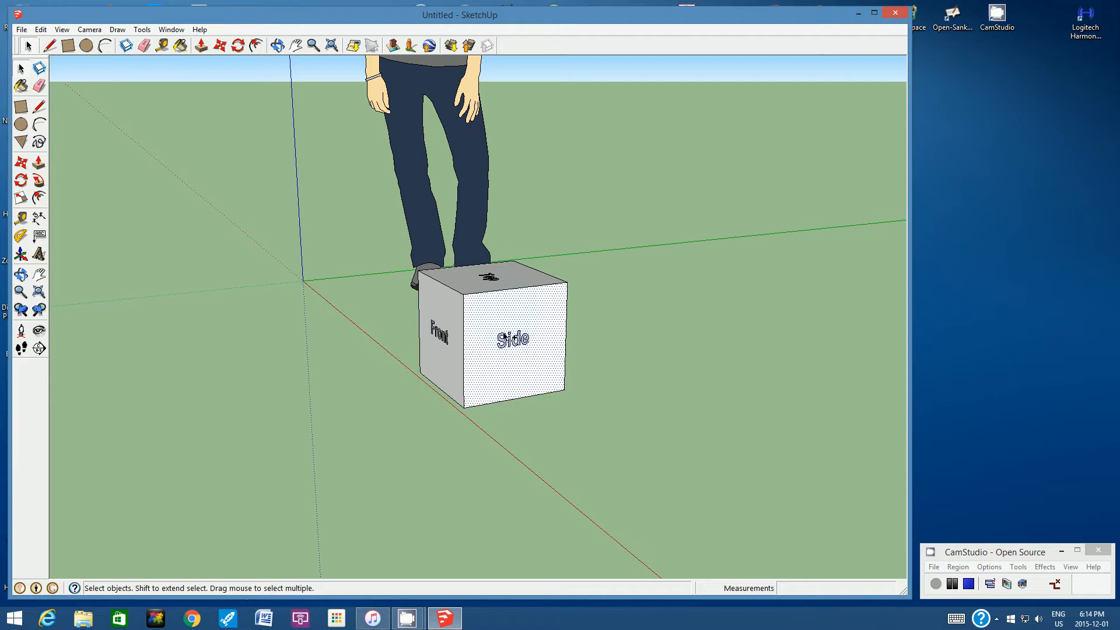
left_click(504, 337)
left_click(506, 289, "ctrl")
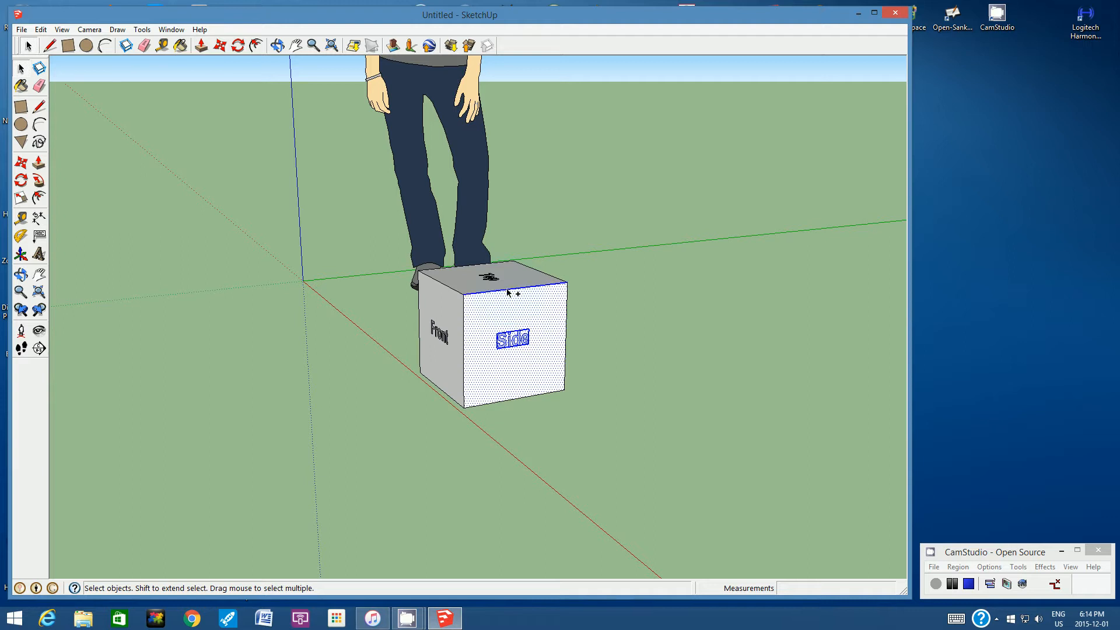
left_click(565, 324, "ctrl")
left_click(524, 397, "ctrl")
left_click(464, 359, "ctrl")
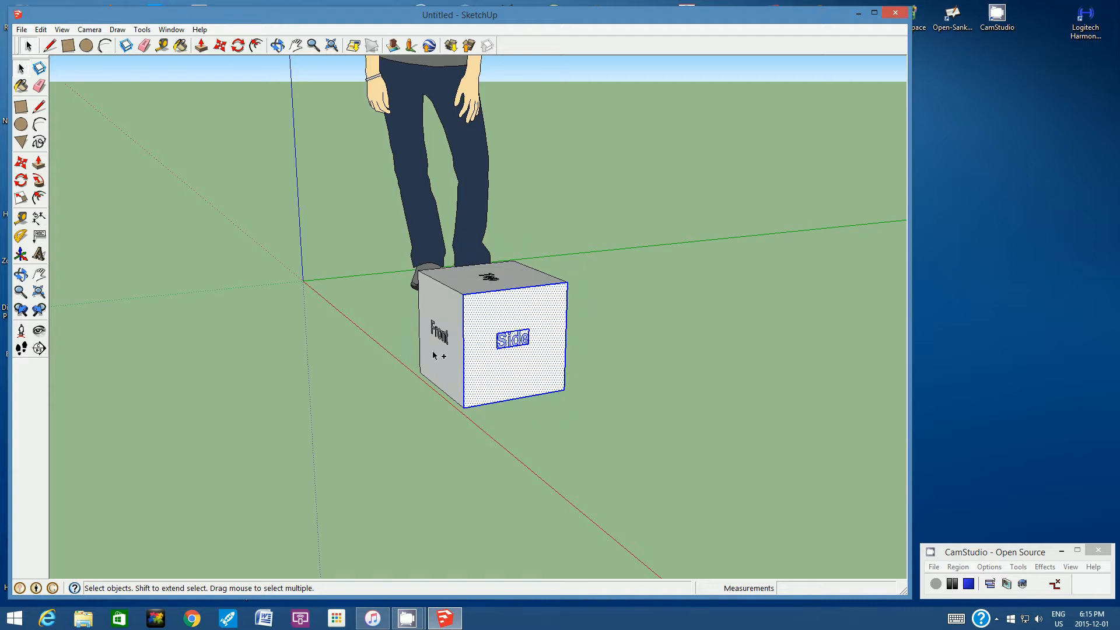
right_click(508, 319)
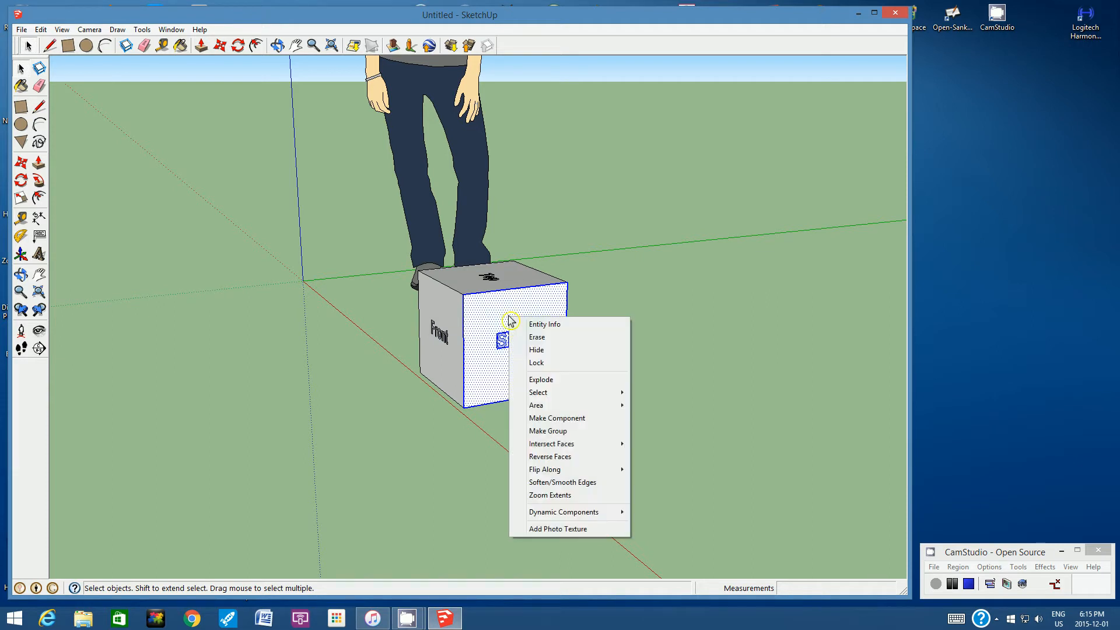
left_click(532, 431)
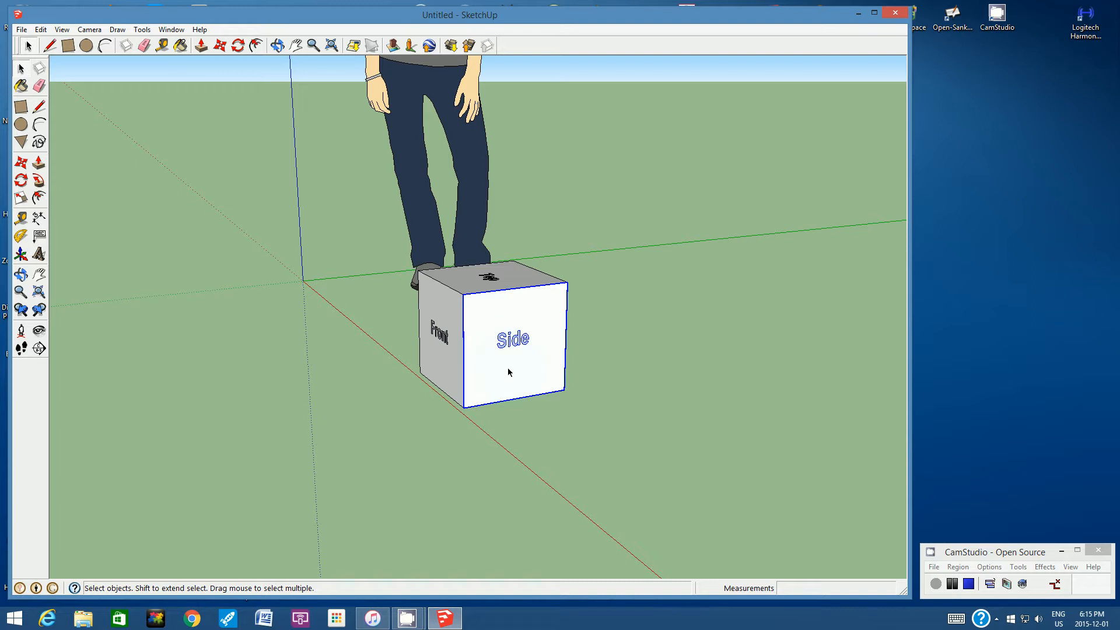
- Group the cube's rear face together with its four border edges and the 3D text "Back"
left_click(277, 45)
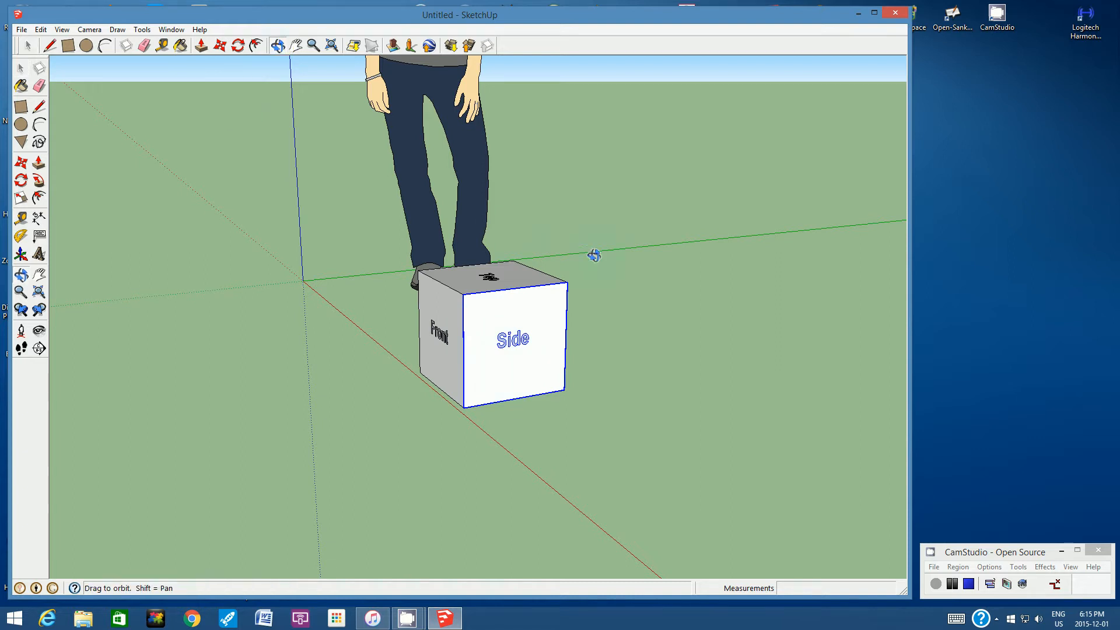
left_click_drag(594, 254, 470, 280)
left_click_drag(600, 287, 468, 294)
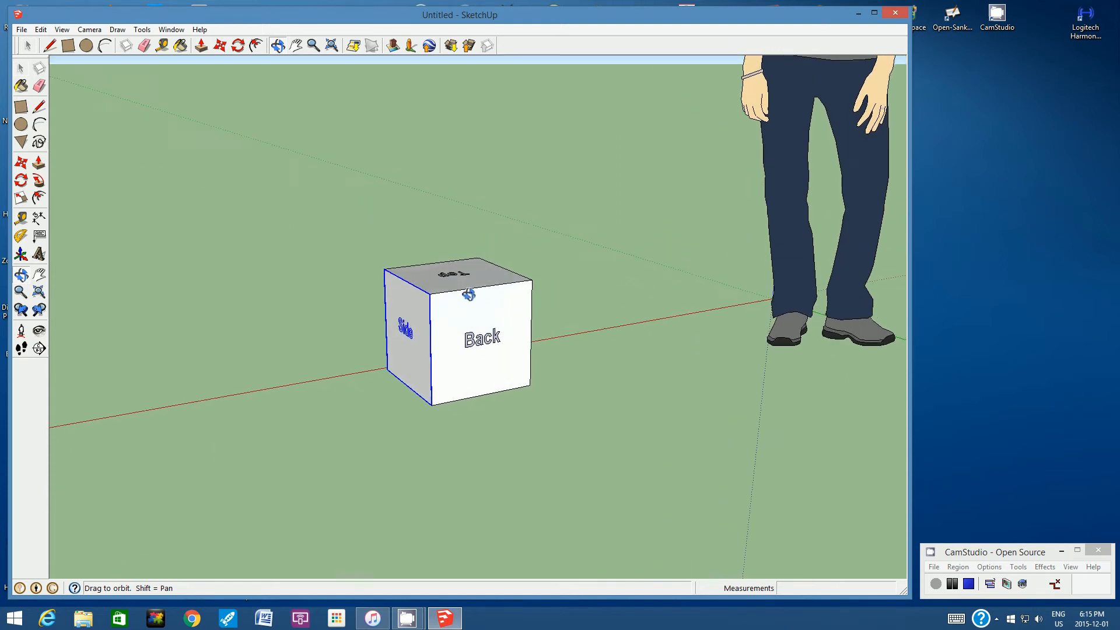
left_click(28, 48)
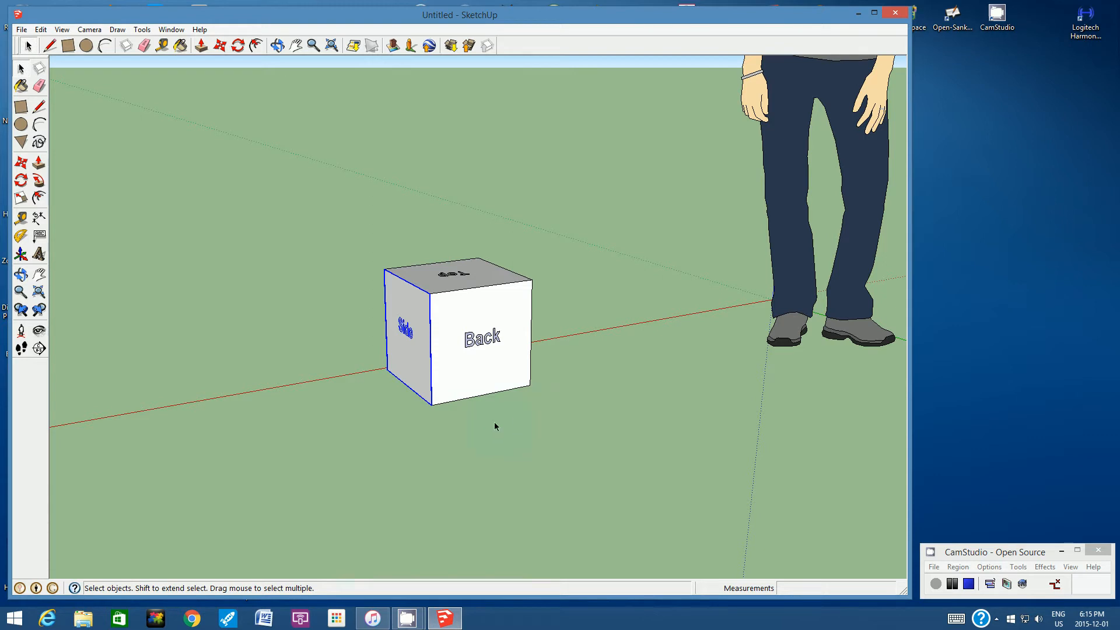
left_click(525, 431)
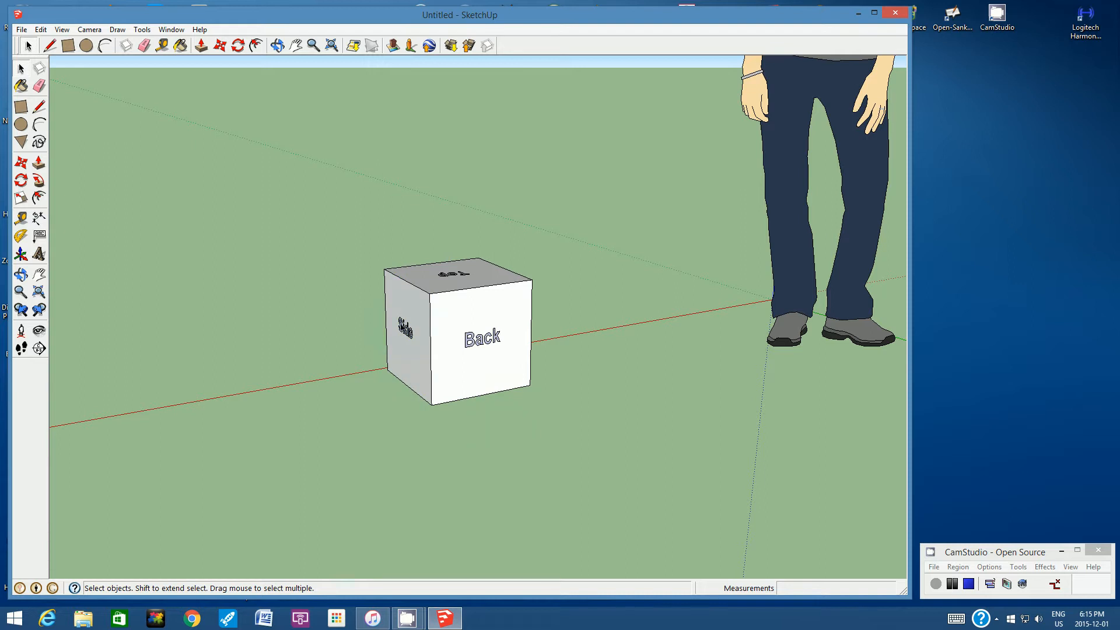
left_click(482, 316)
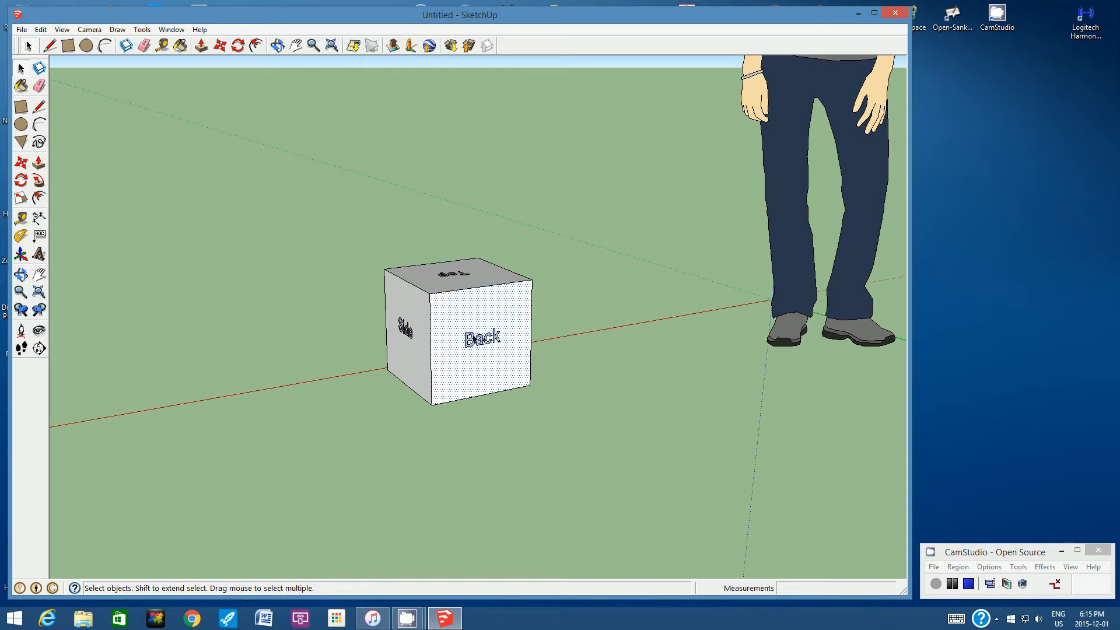
left_click(473, 339, "shift")
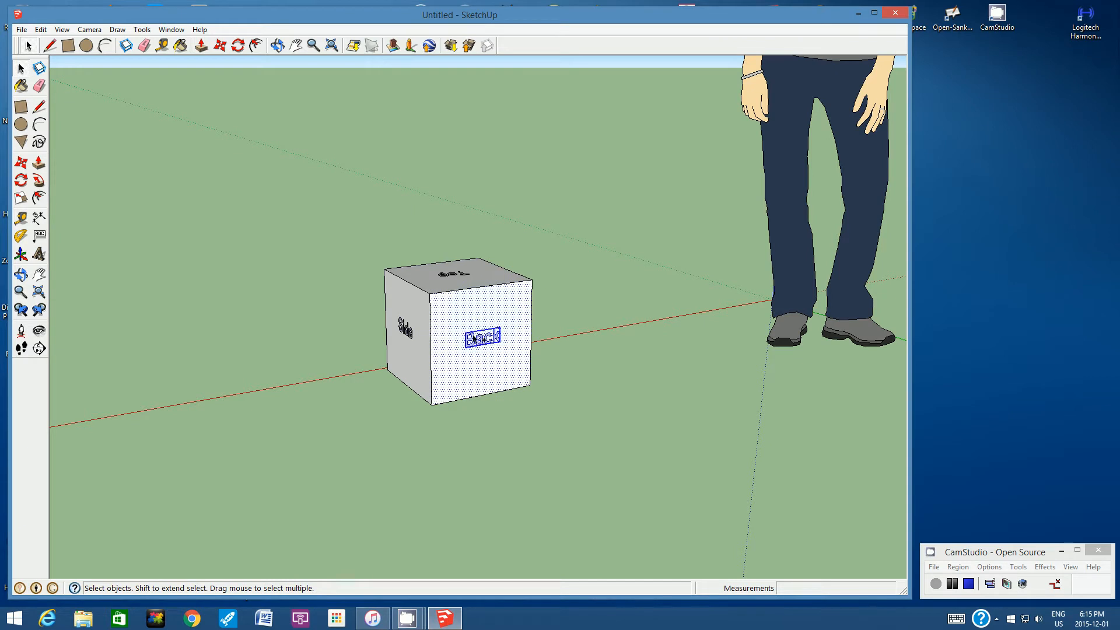
left_click(470, 289, "shift")
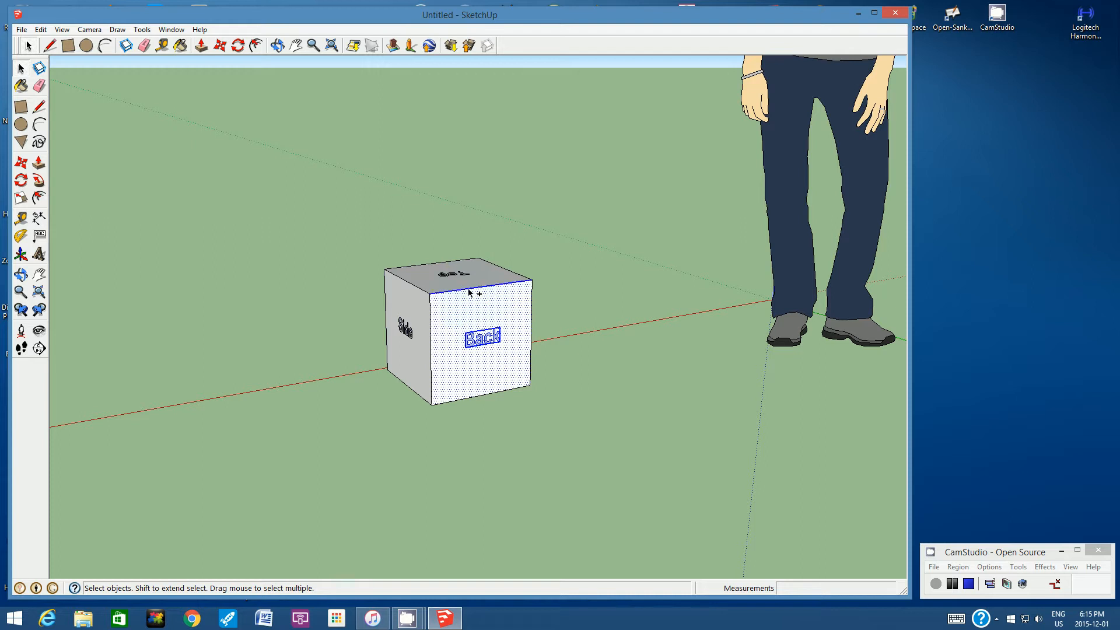
left_click(532, 334, "shift")
left_click(430, 350, "shift")
left_click(474, 395, "shift")
right_click(475, 310)
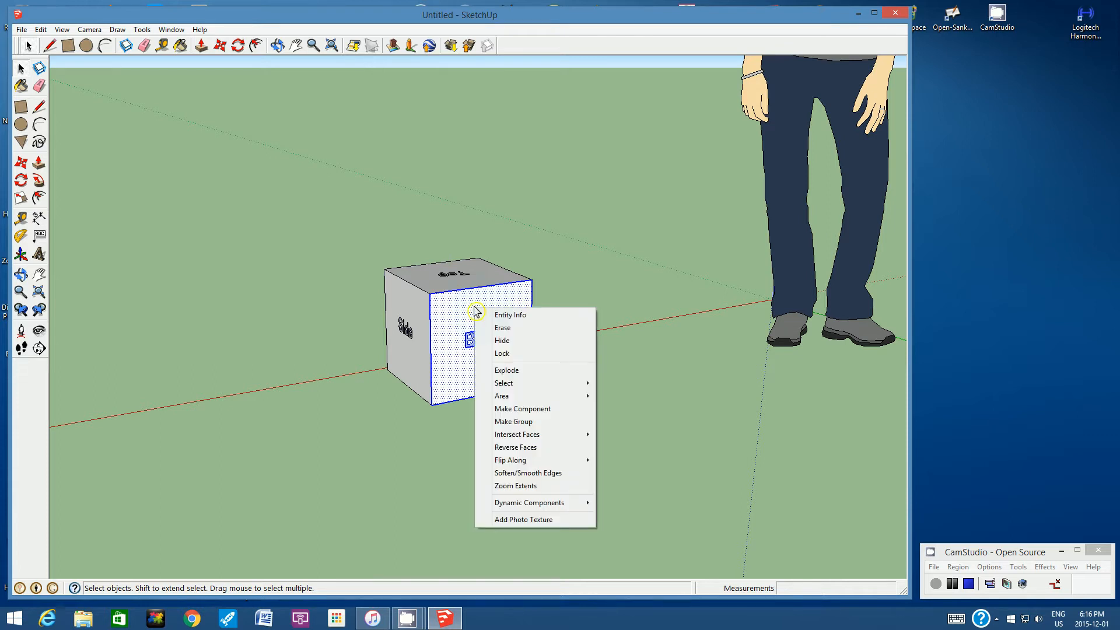
left_click(499, 421)
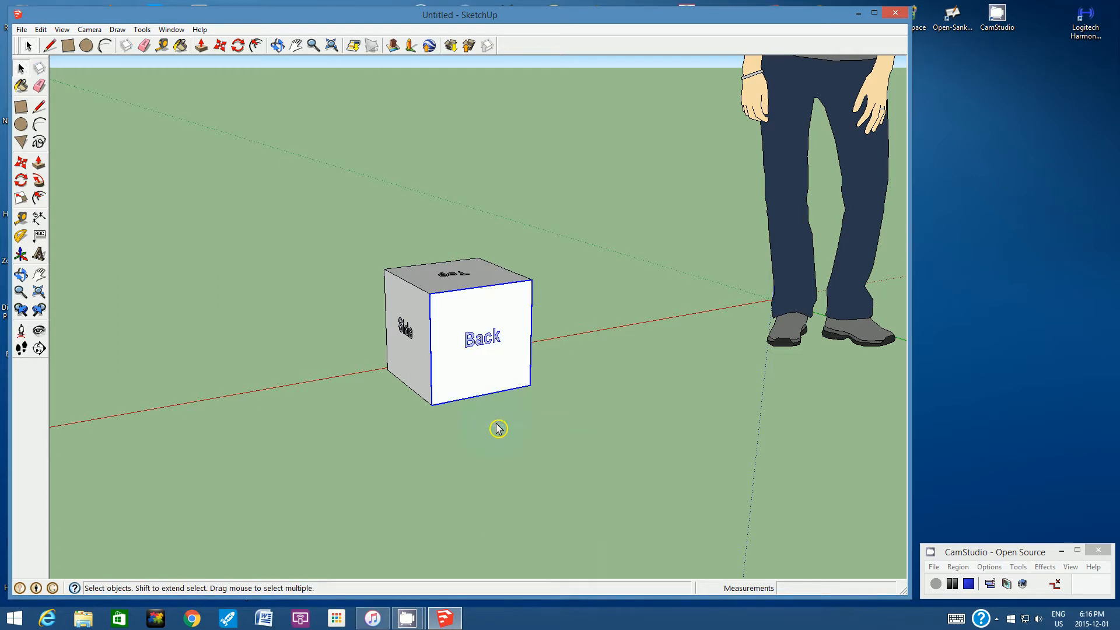
- Group the remaining "Side" face, on the opposite side of the cube, together with its four border edges and 3D text
left_click(278, 45)
left_click_drag(595, 292, 493, 315)
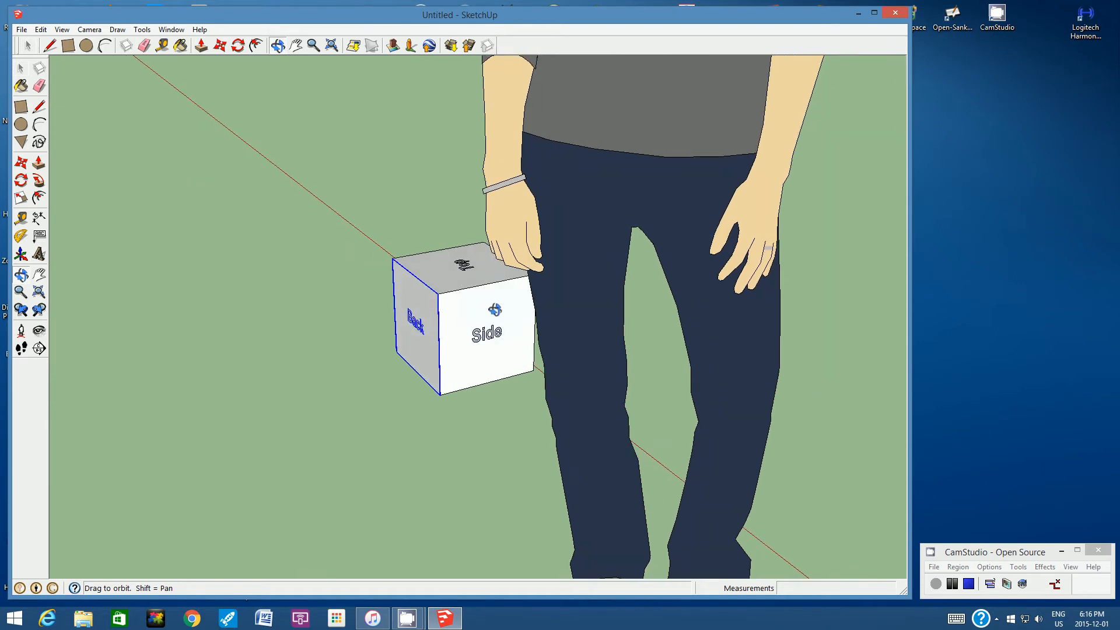
left_click_drag(610, 330, 477, 336)
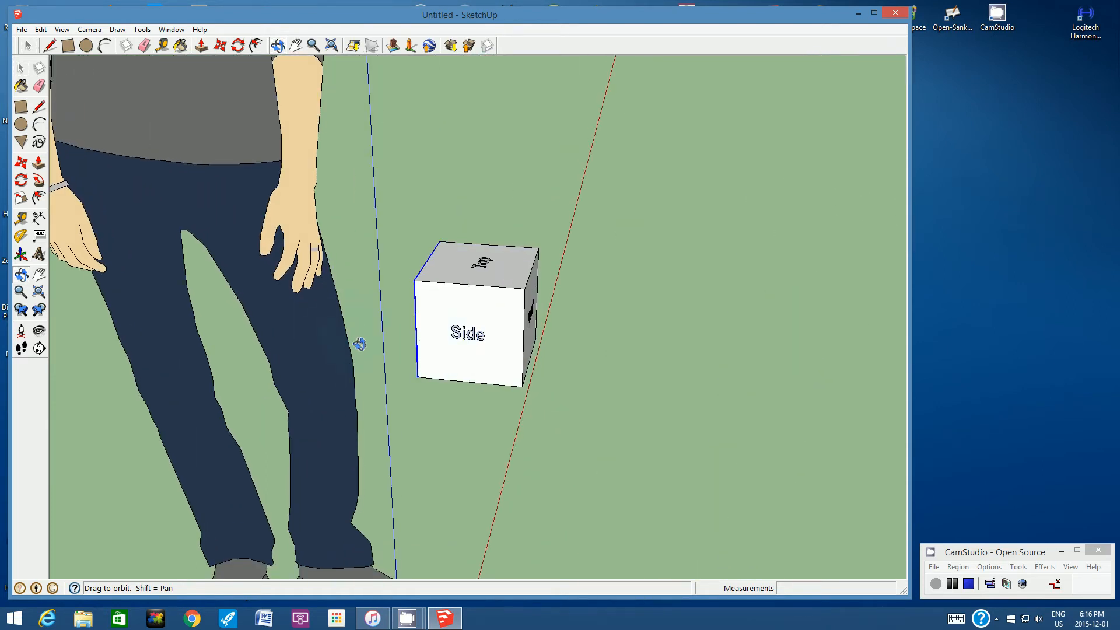
left_click_drag(490, 352, 438, 342)
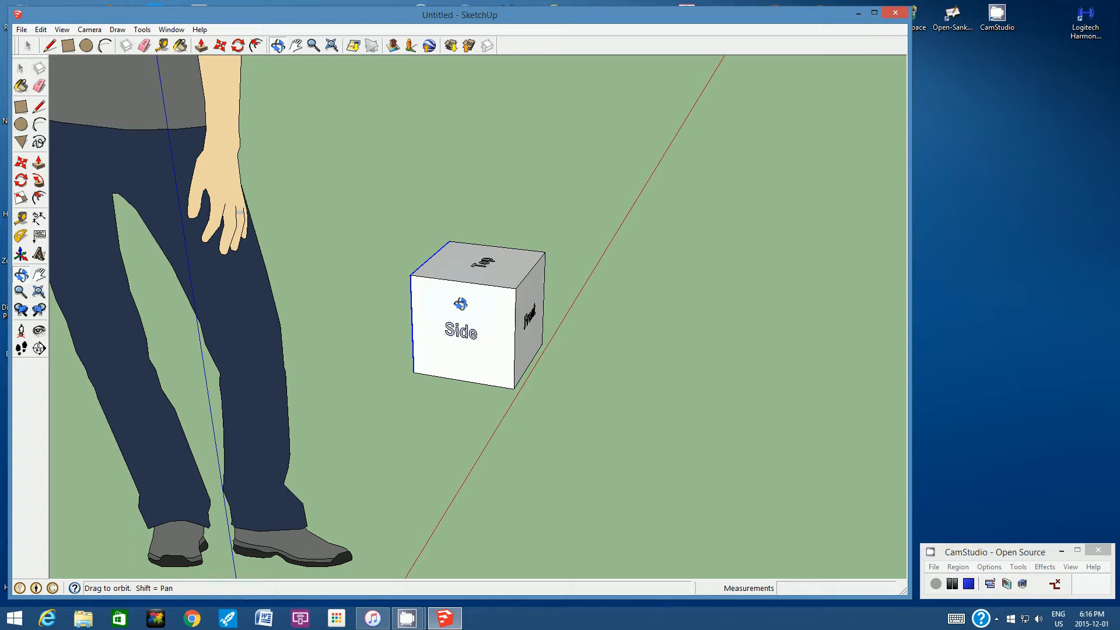
left_click_drag(466, 331, 489, 340)
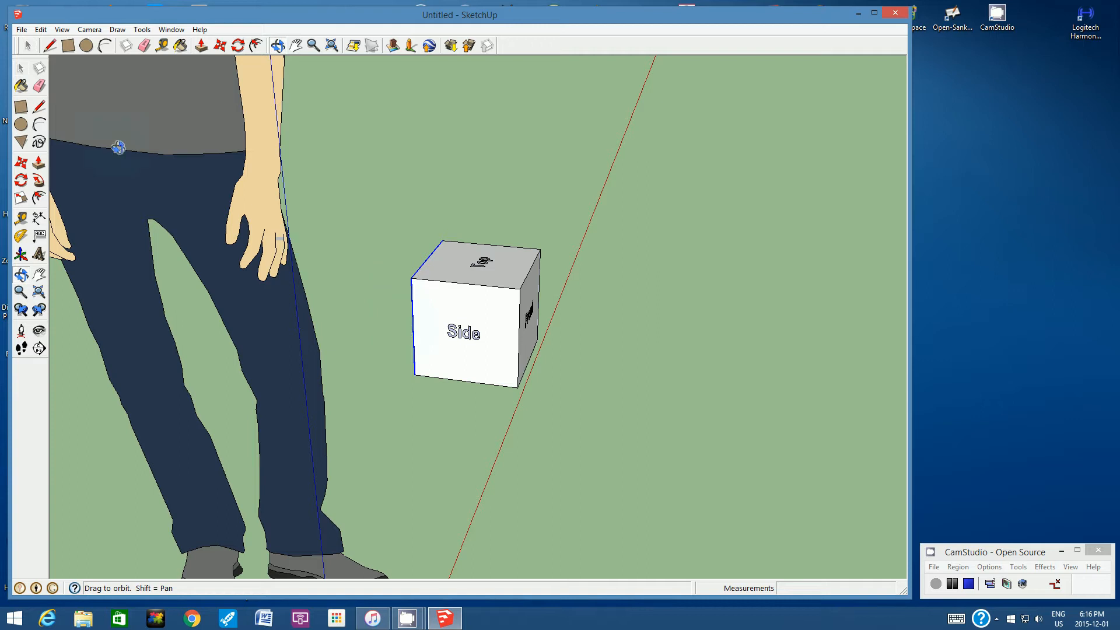
left_click(28, 46)
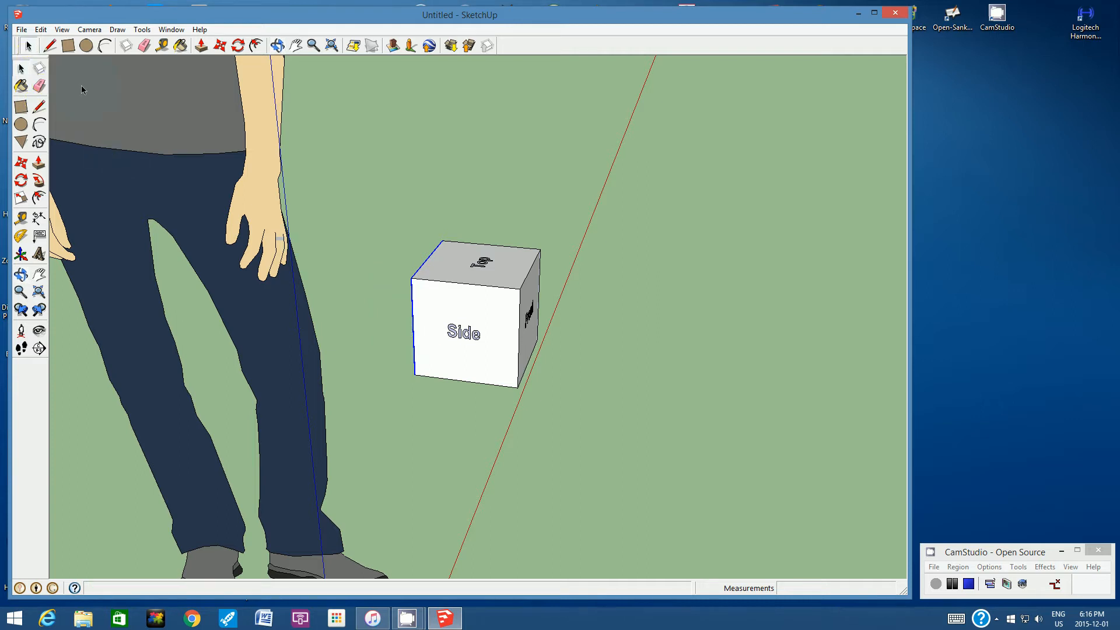
left_click(474, 452)
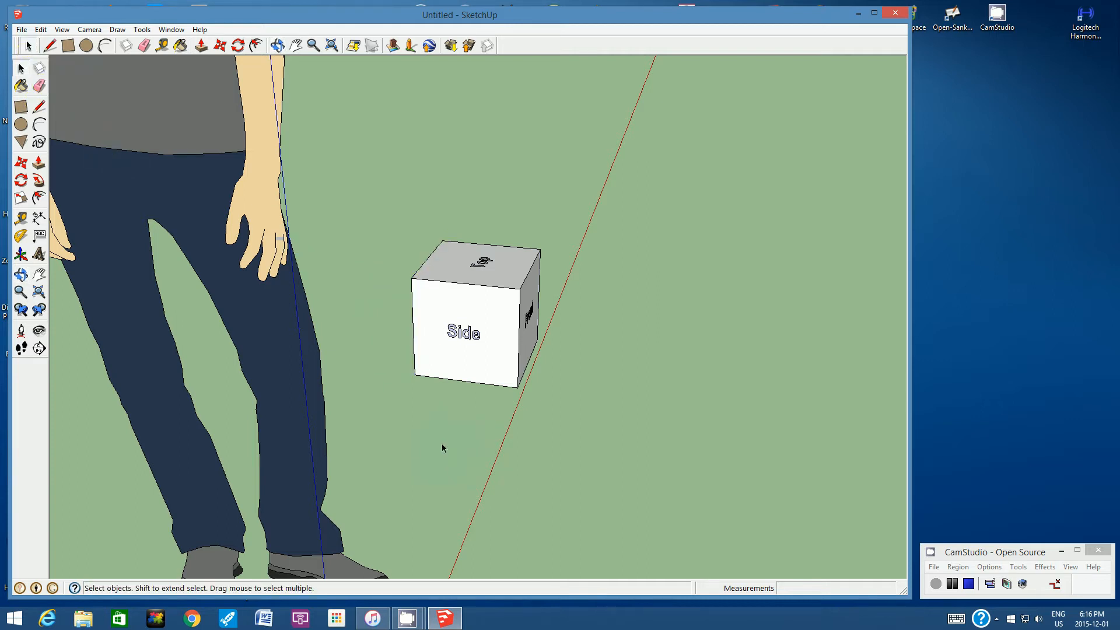
key("o")
left_click_drag(352, 250, 430, 322)
left_click_drag(583, 330, 379, 321)
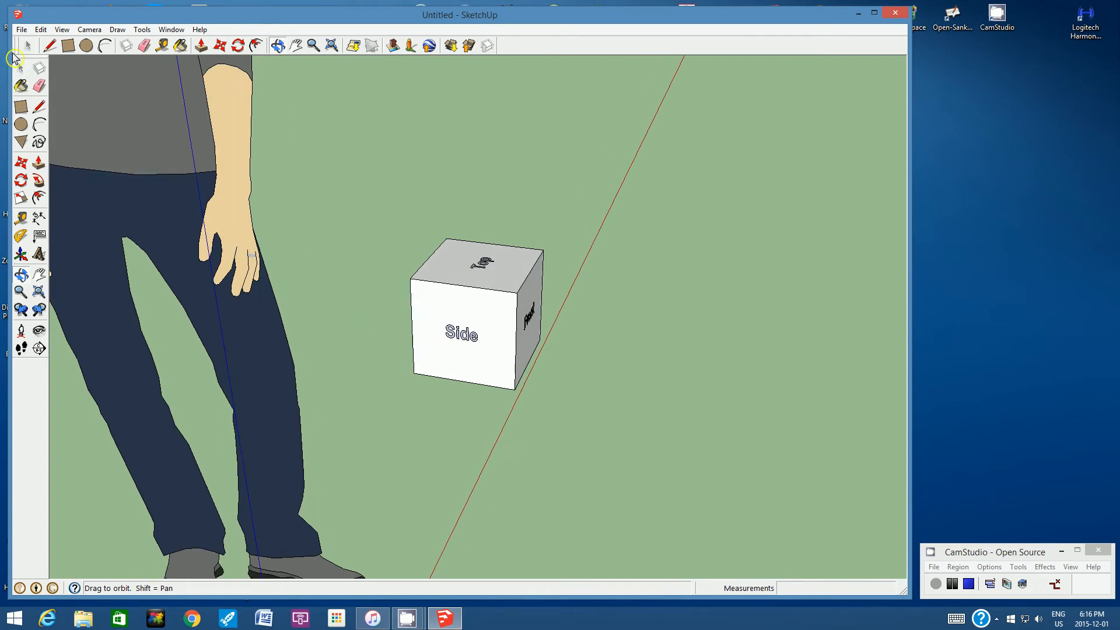
left_click(28, 45)
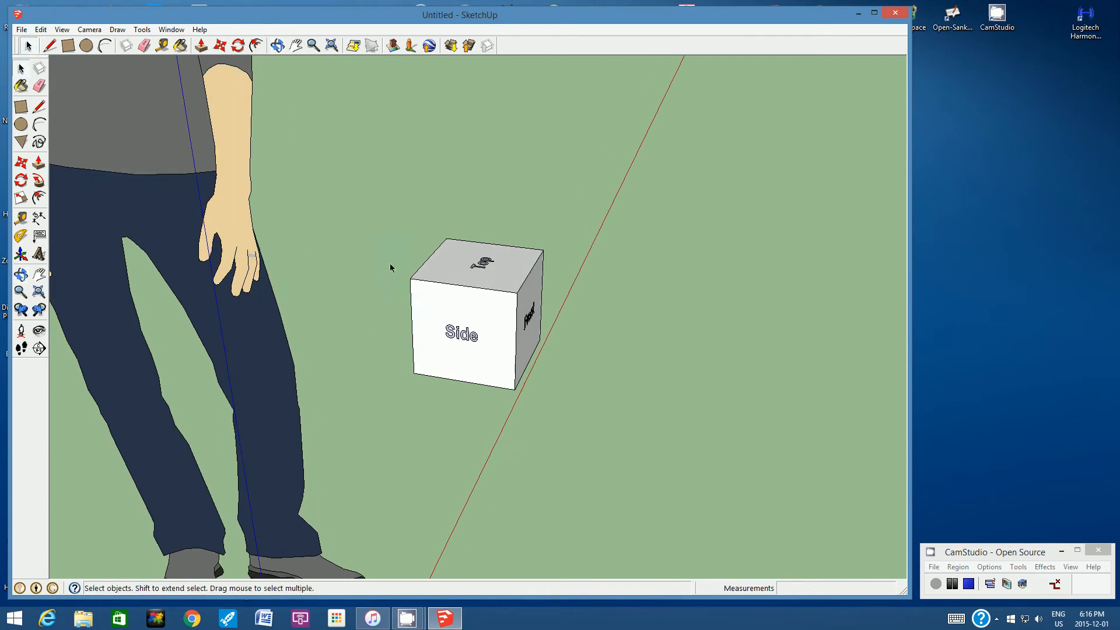
left_click(473, 317)
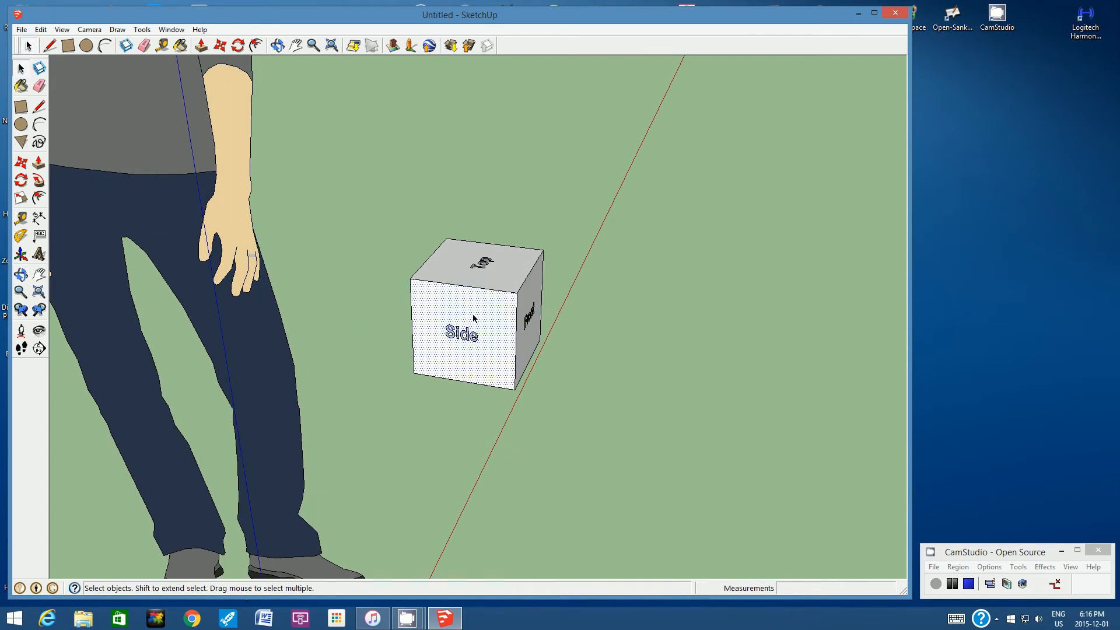
left_click(466, 337)
left_click(441, 284, "shift")
left_click(413, 315, "shift")
left_click(441, 378, "shift")
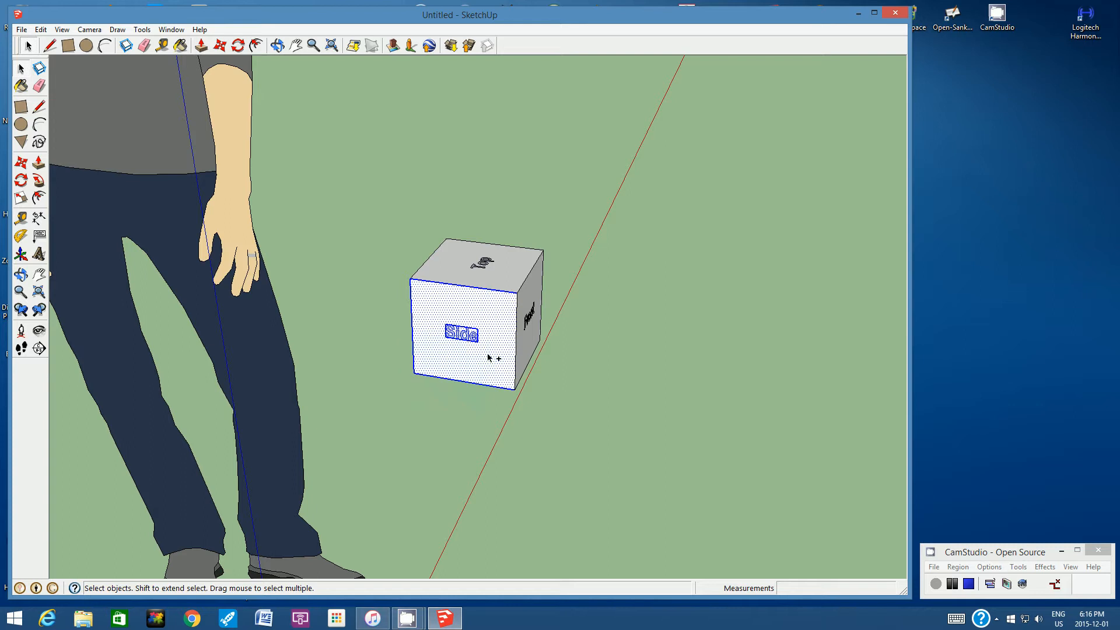
left_click(516, 341, "shift")
right_click(455, 311)
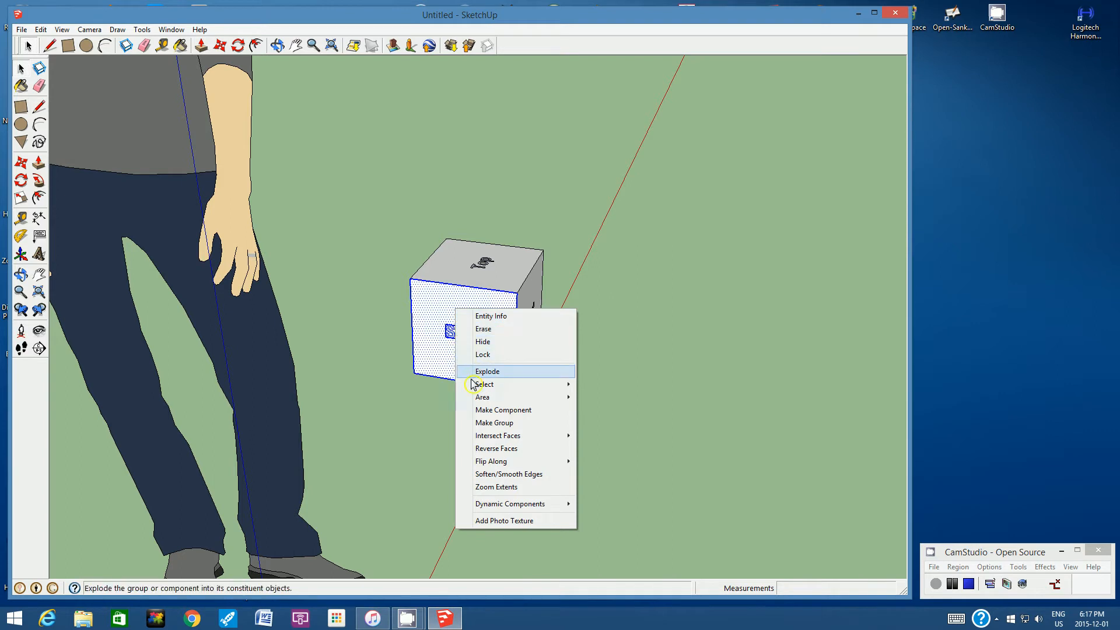
left_click(481, 423)
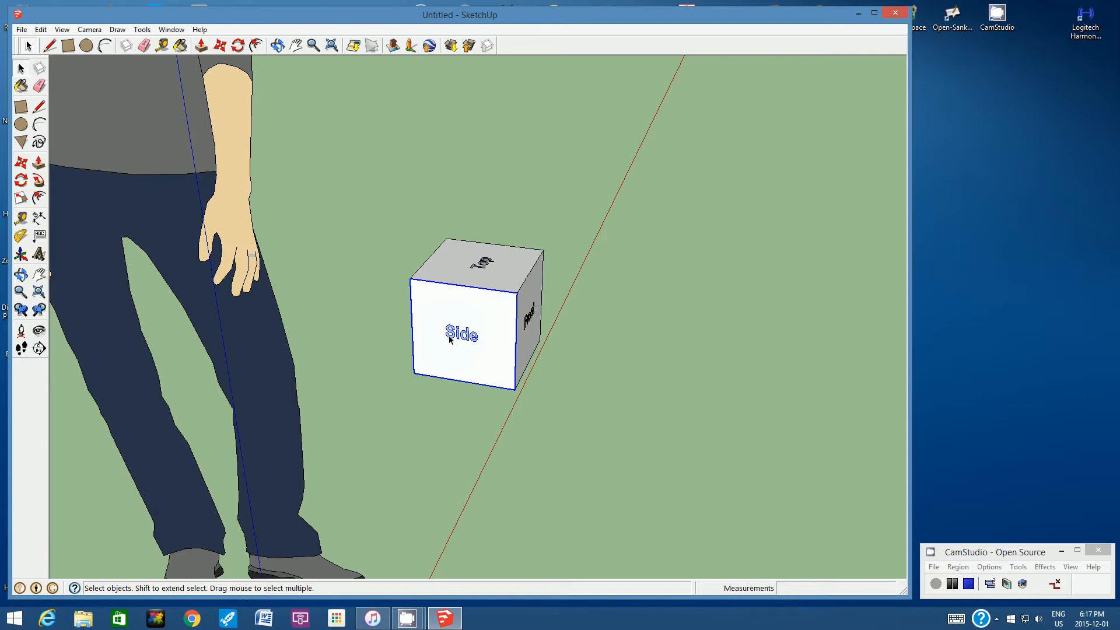
- Group the cube's upper face together with its four border edges and the 3D text "Top"
left_click(297, 45)
left_click(278, 45)
left_click_drag(505, 194, 477, 229)
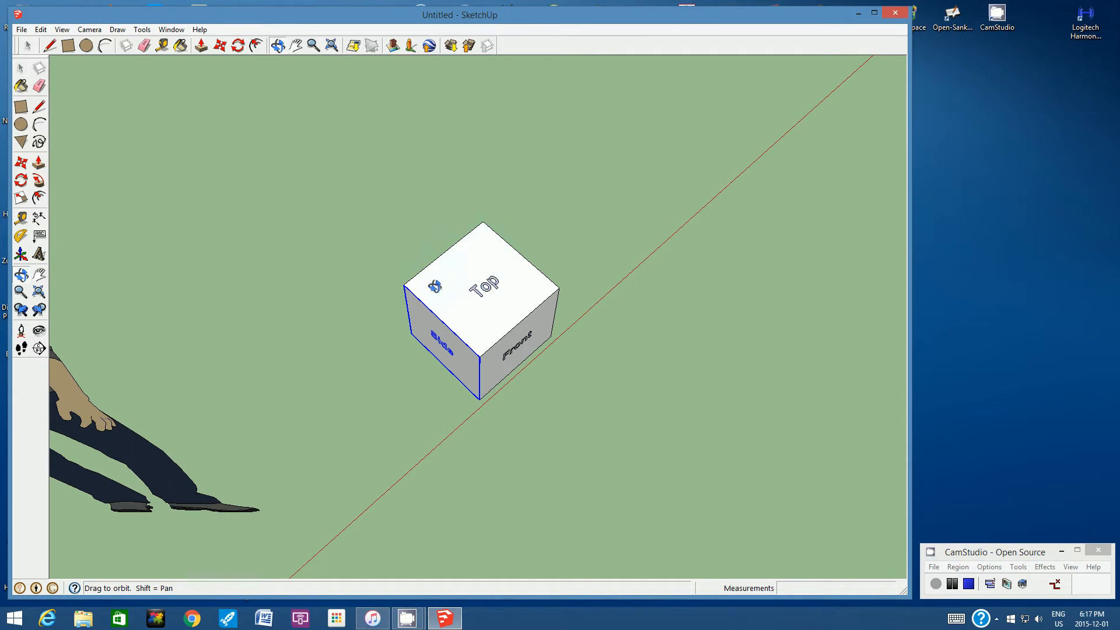
left_click(29, 47)
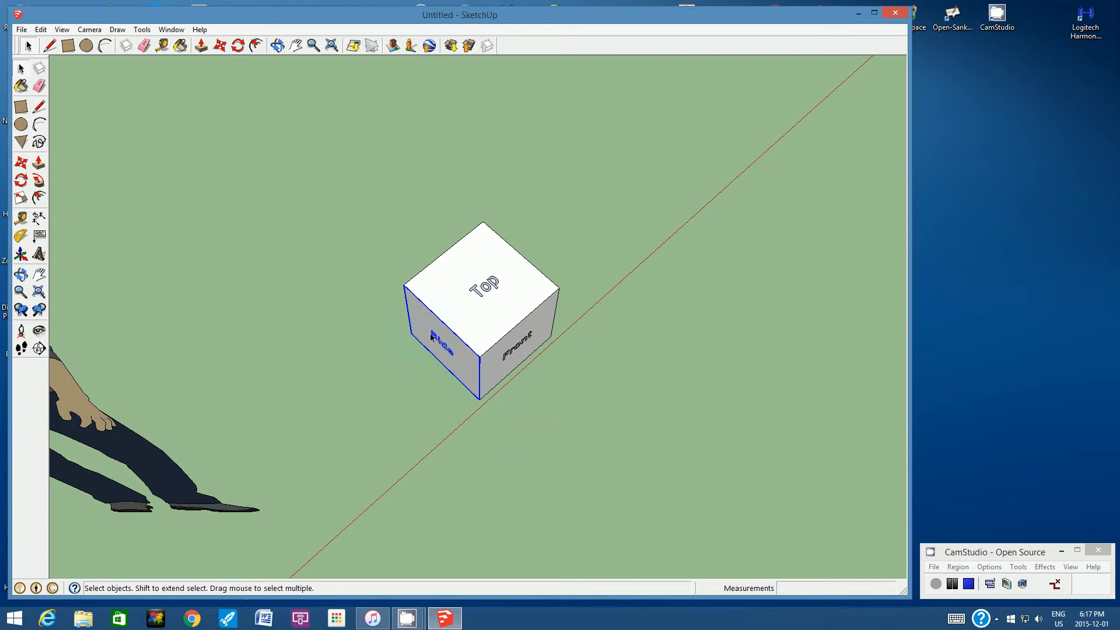
left_click(513, 445)
left_click(456, 281)
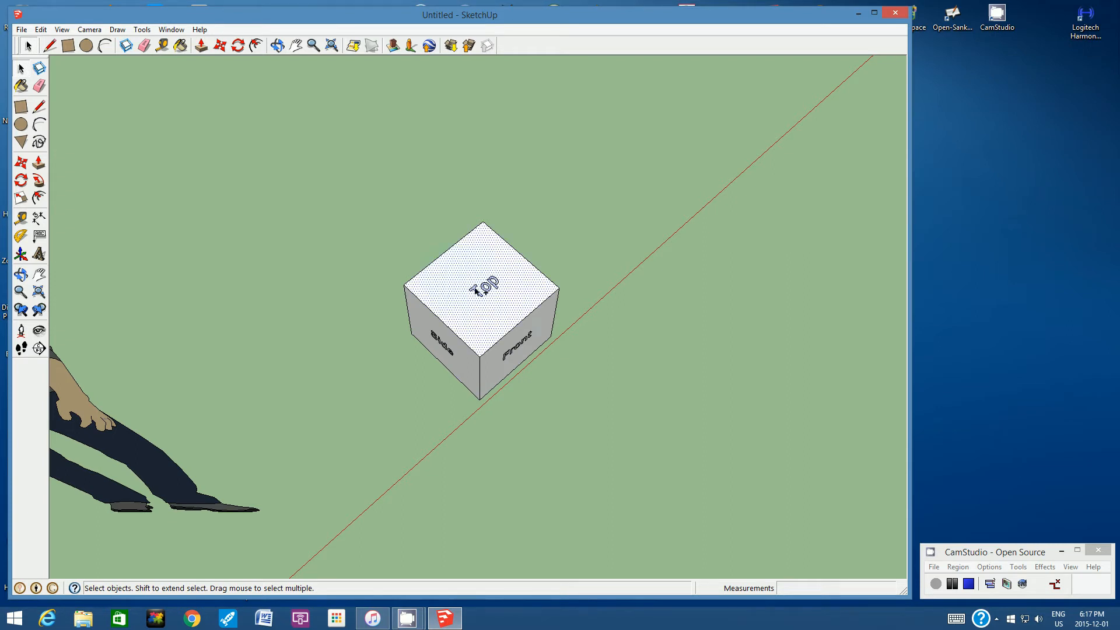
left_click(476, 290, "ctrl")
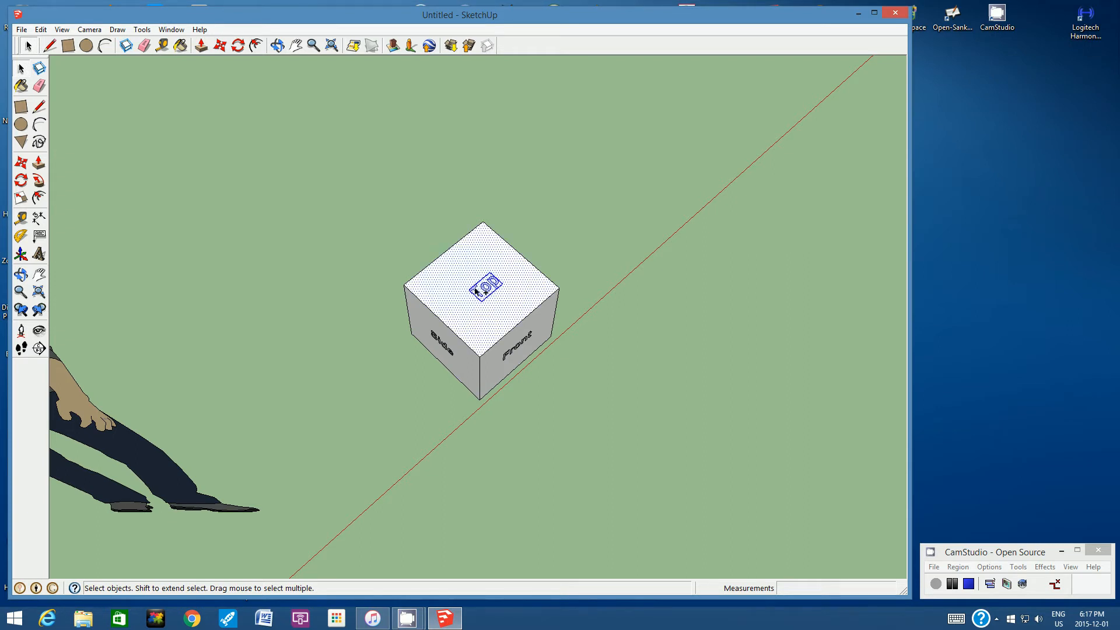
left_click(444, 255, "ctrl")
left_click(519, 253, "ctrl")
left_click(532, 309, "ctrl")
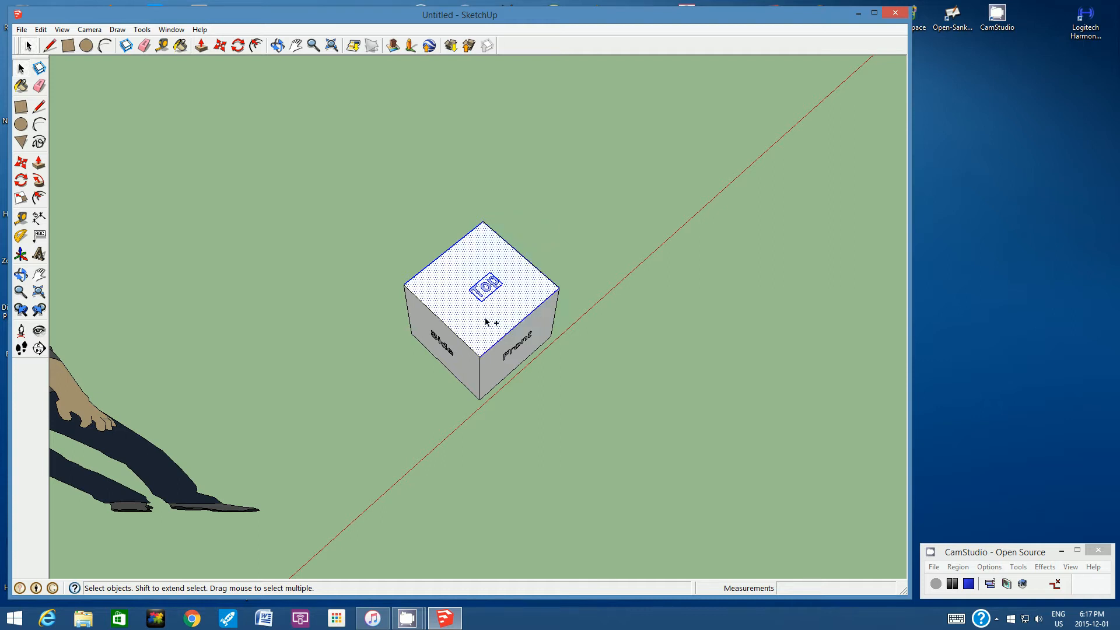
left_click(440, 321, "ctrl")
right_click(470, 273)
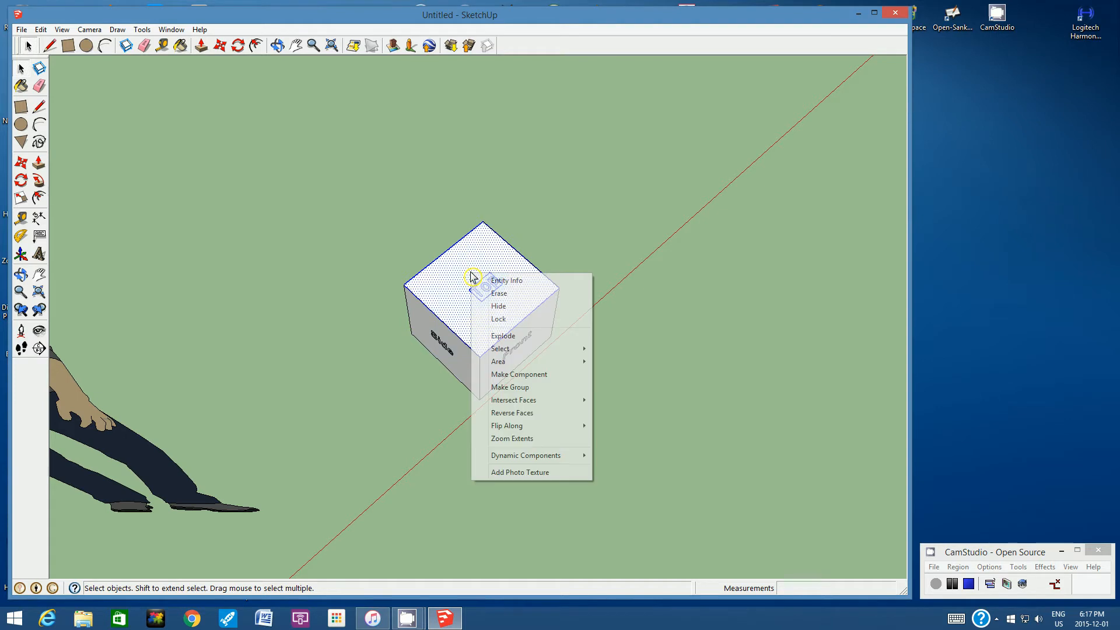
left_click(509, 387)
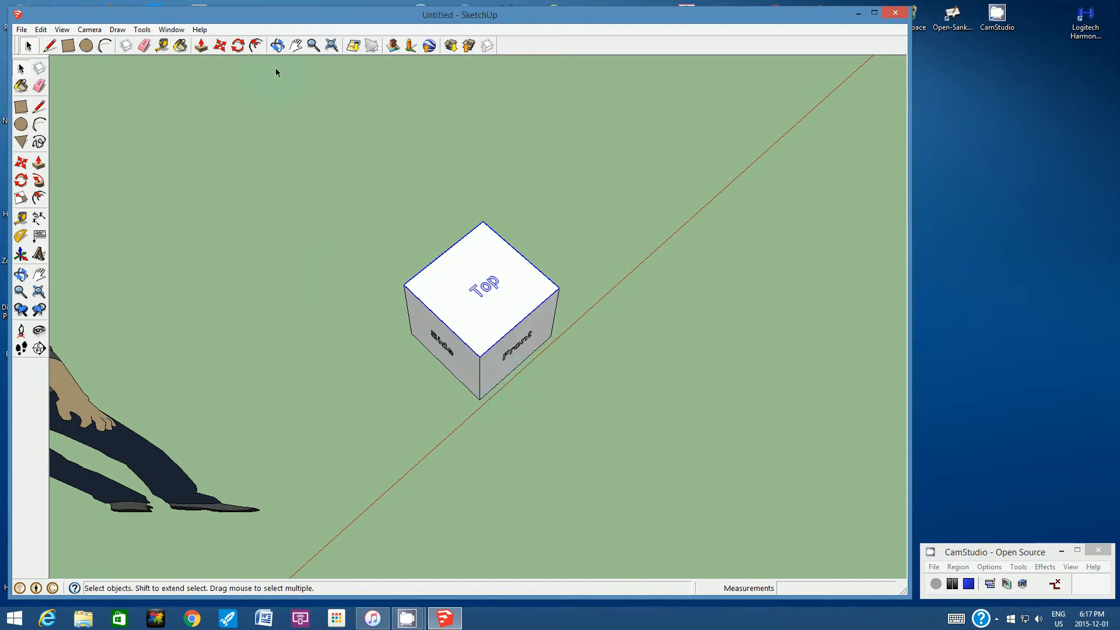
left_click(277, 46)
left_click_drag(445, 390, 503, 316)
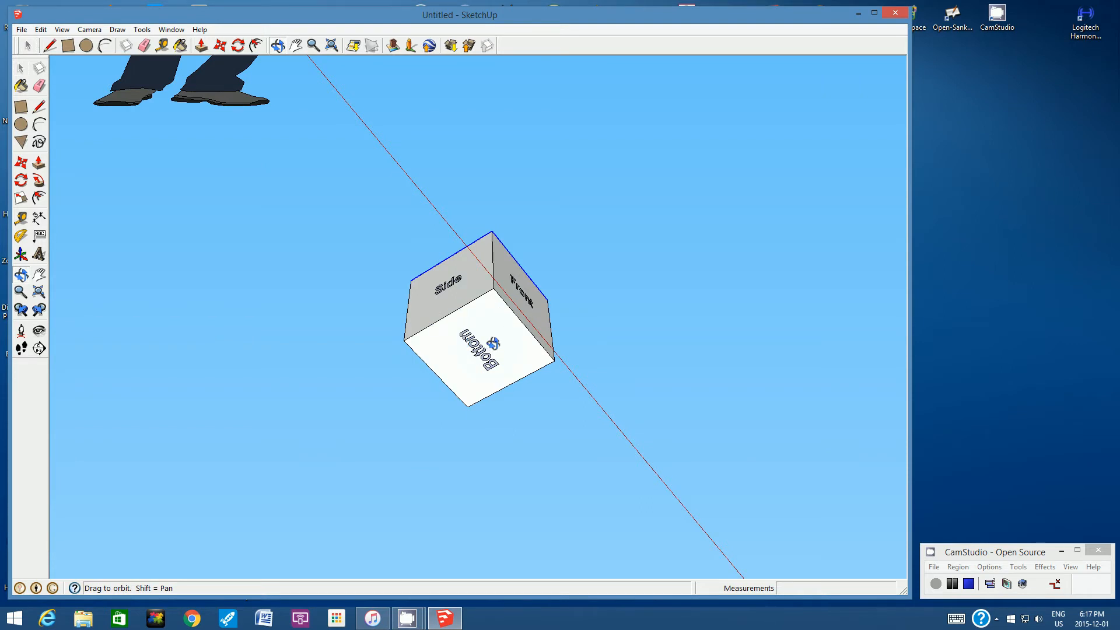
left_click_drag(567, 225, 408, 343)
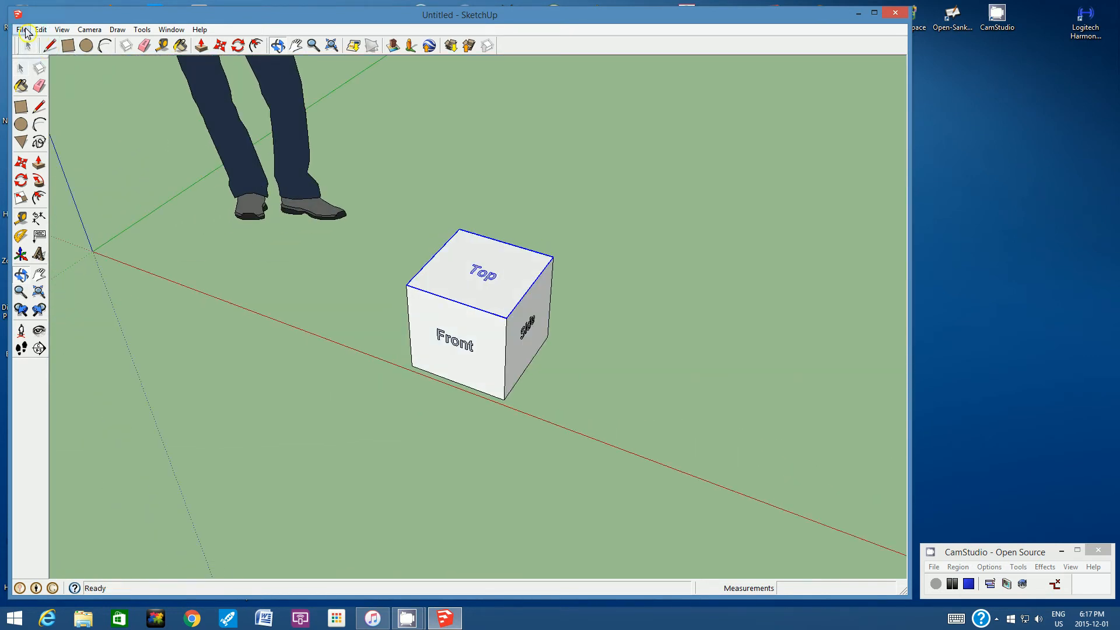
left_click(21, 29)
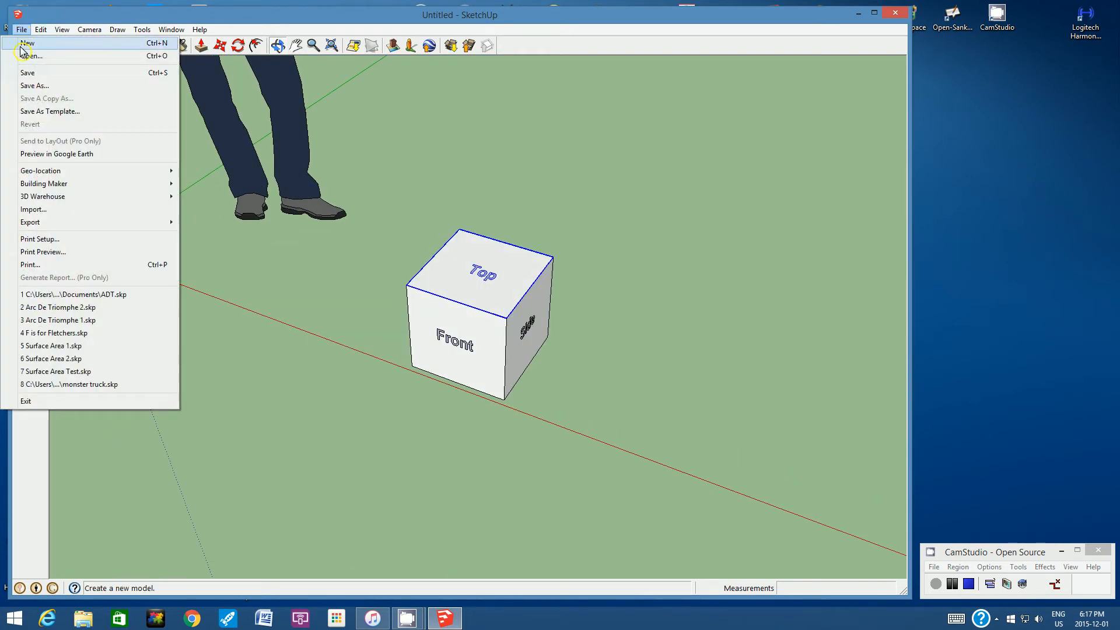
left_click(28, 86)
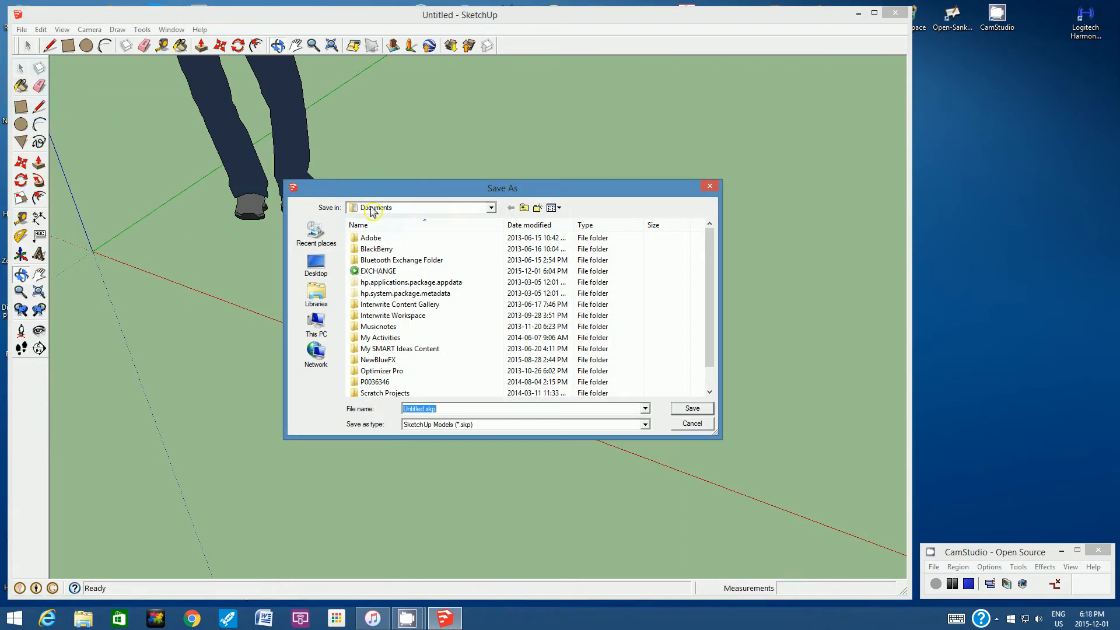
left_click(491, 207)
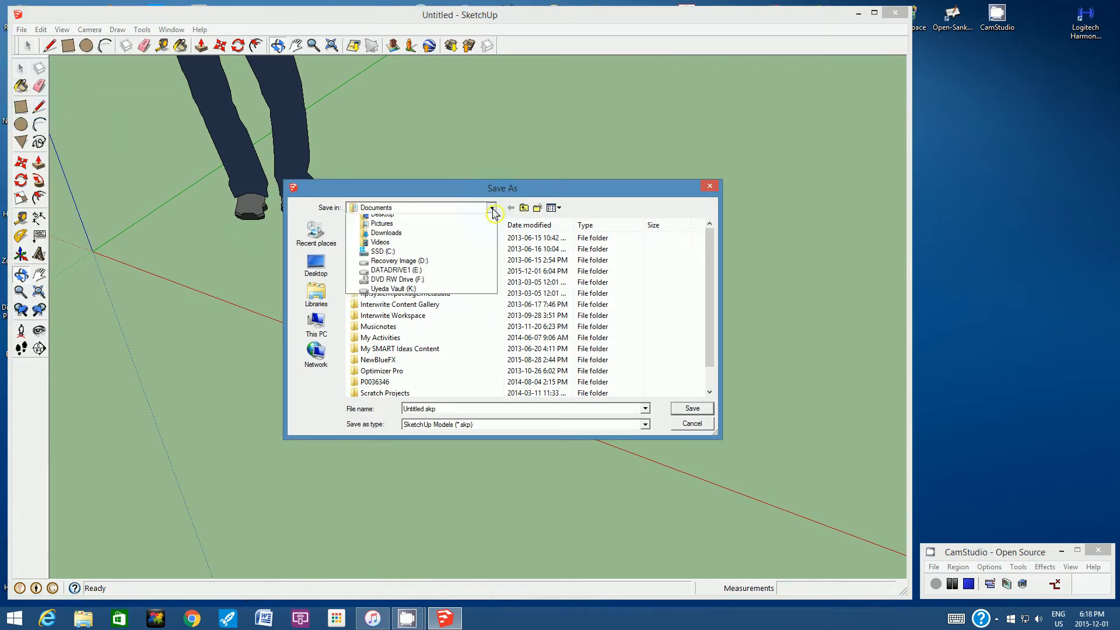
left_click(400, 211)
double_click(445, 408)
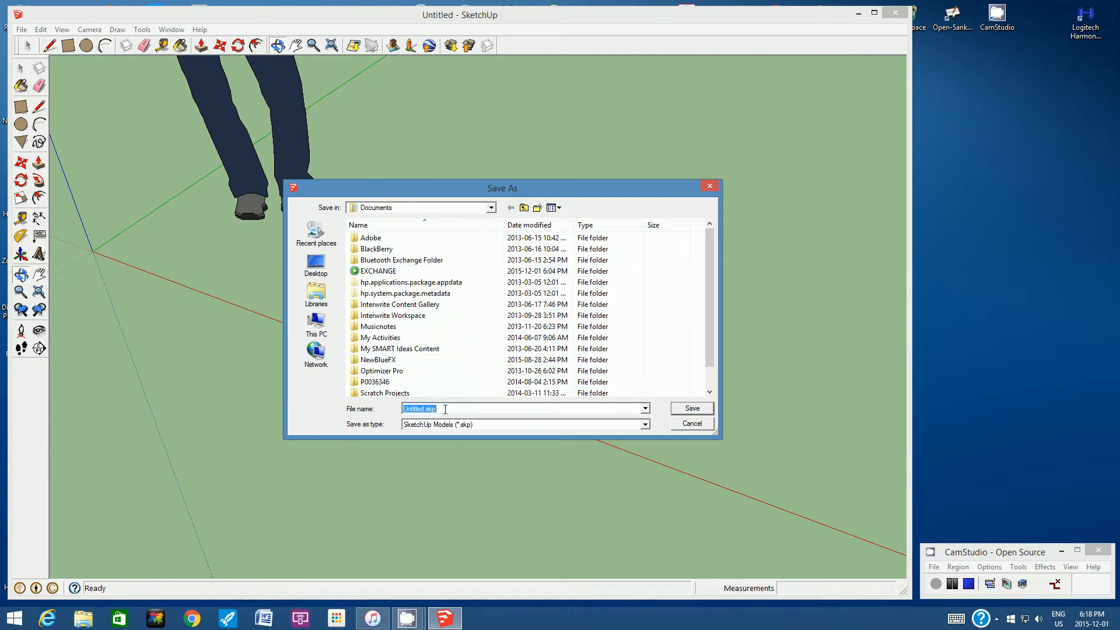
type("cube")
left_click(693, 424)
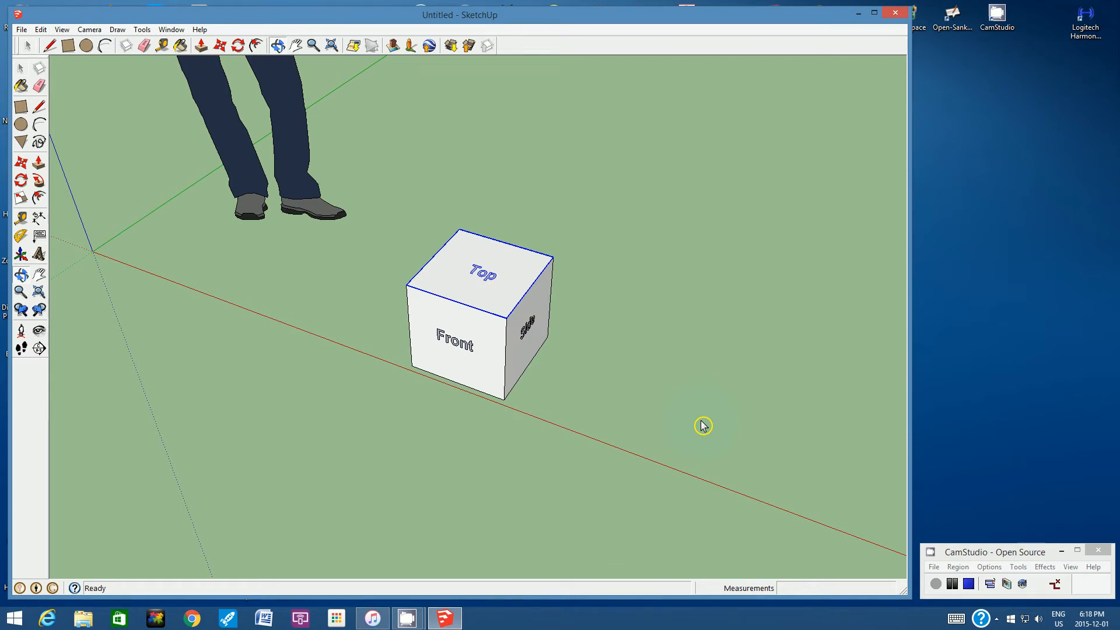
- Rotate the "Front" face group 90° outward about its lower edge so it lies flat on the ground
left_click_drag(536, 364, 534, 268)
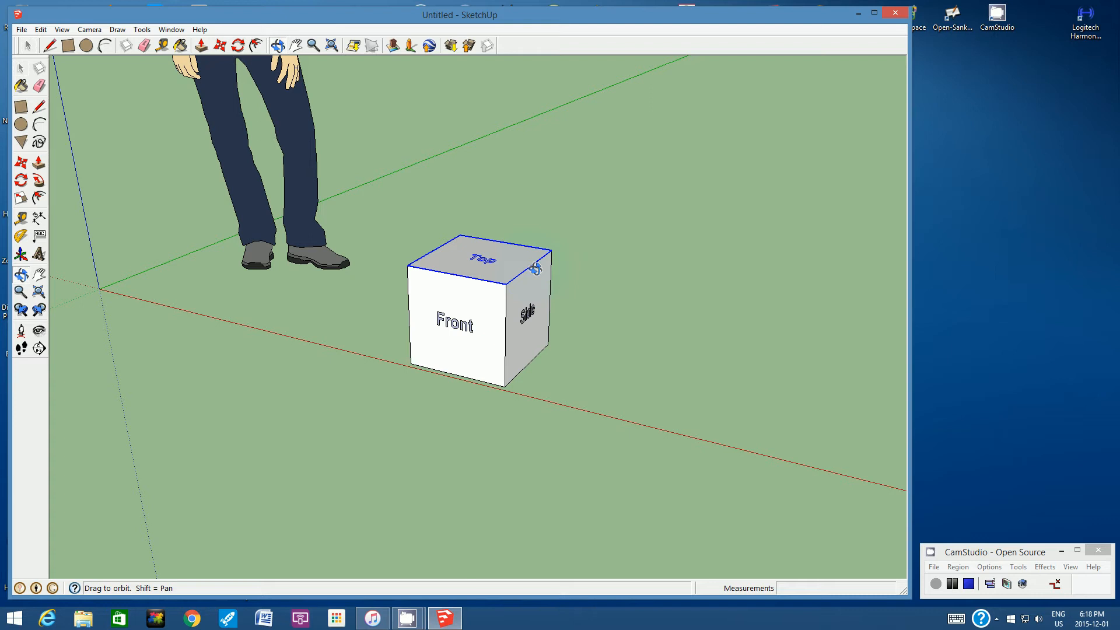
scroll(161, 9, "up", 1)
left_click(22, 47)
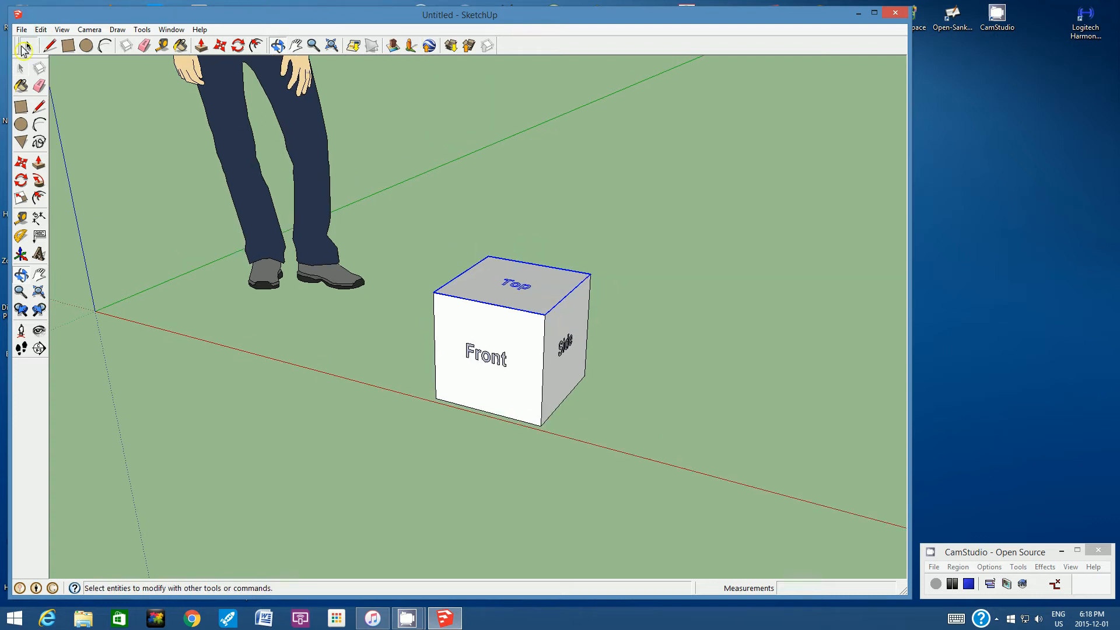
left_click(460, 435)
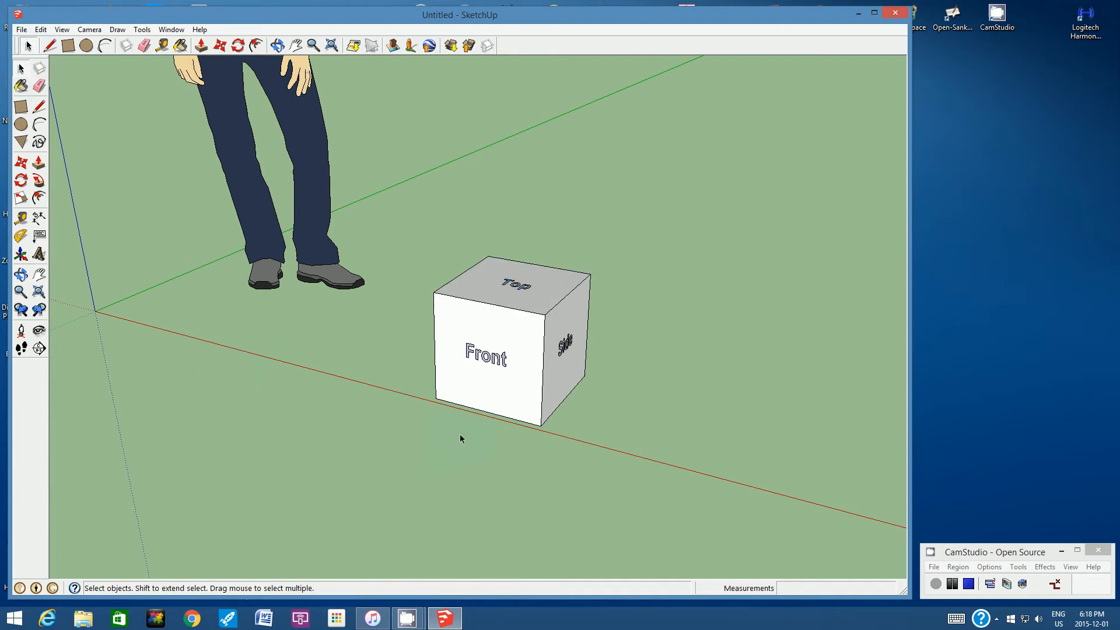
left_click(450, 382)
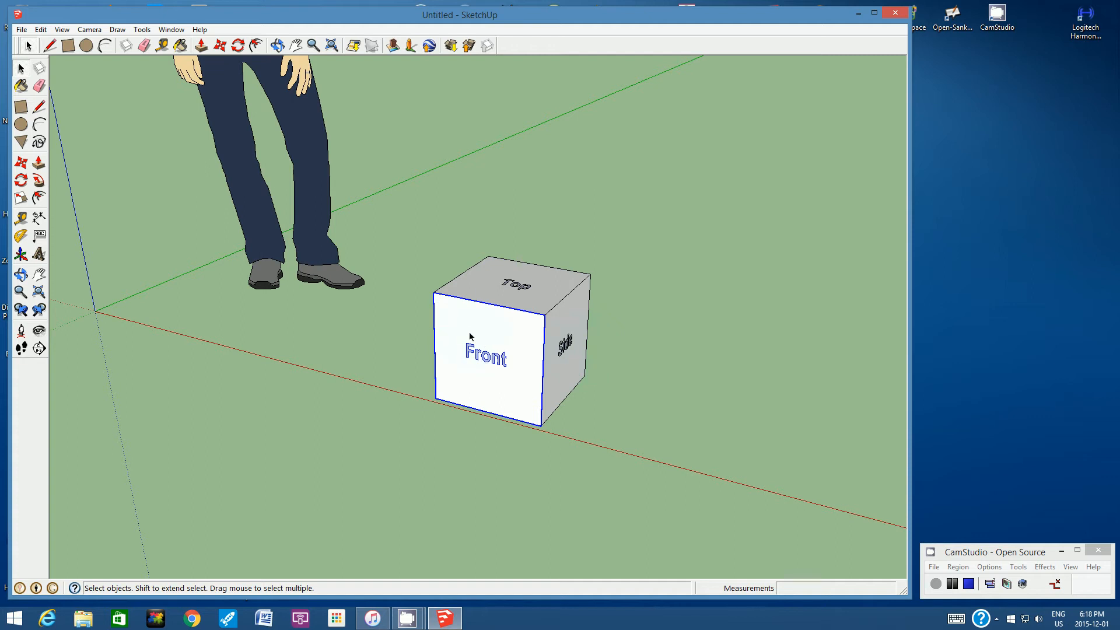
left_click(239, 48)
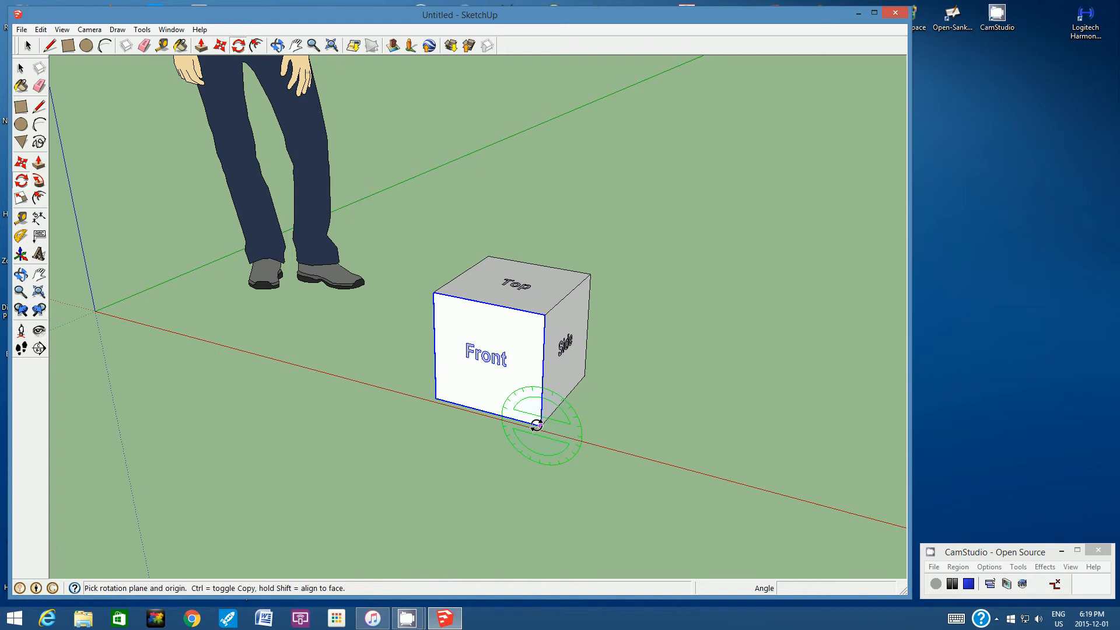
left_click_drag(541, 424, 436, 397)
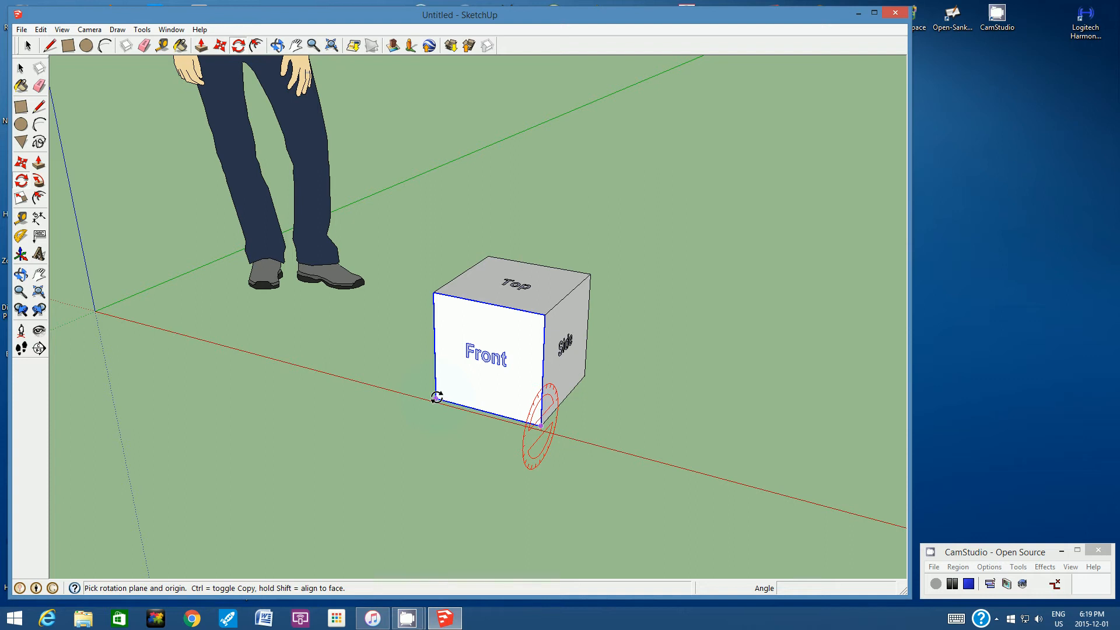
left_click_drag(436, 398, 436, 397)
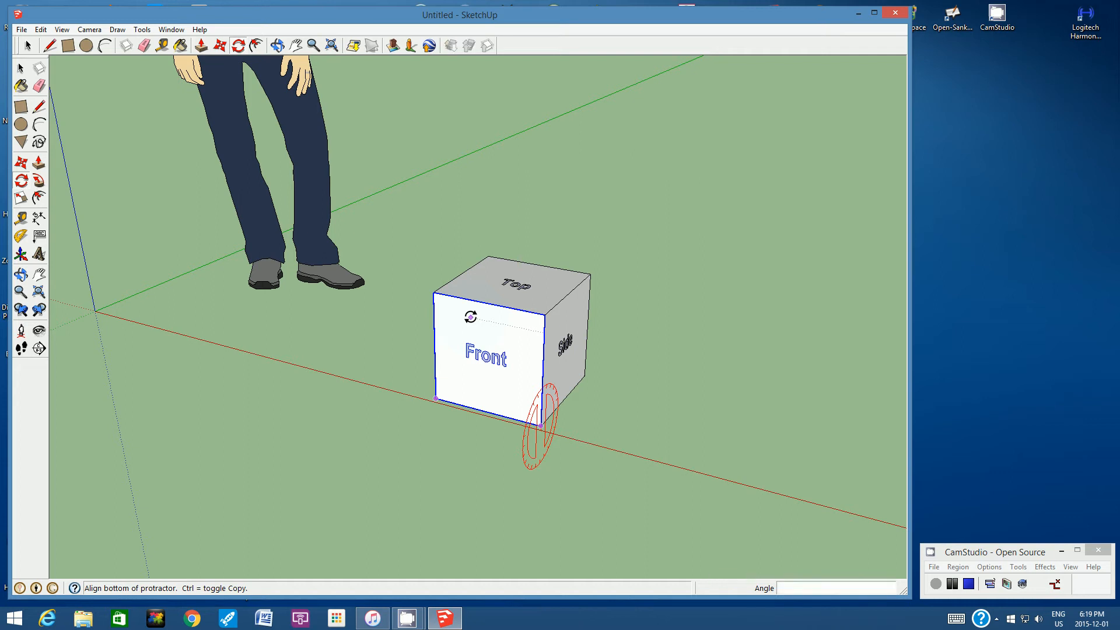
left_click(470, 317)
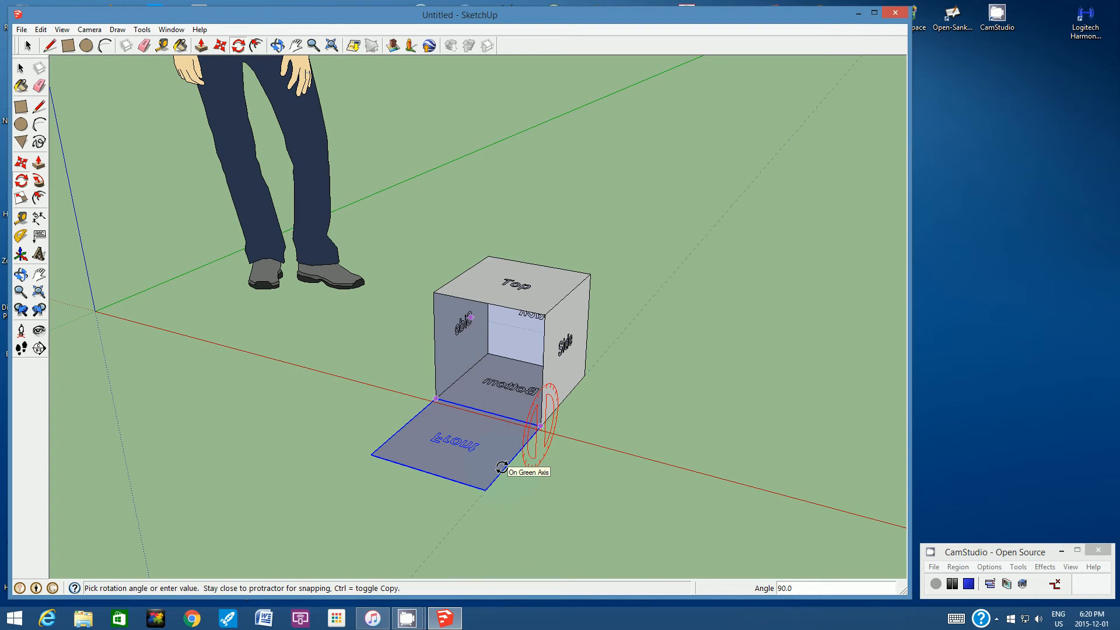
left_click(503, 468)
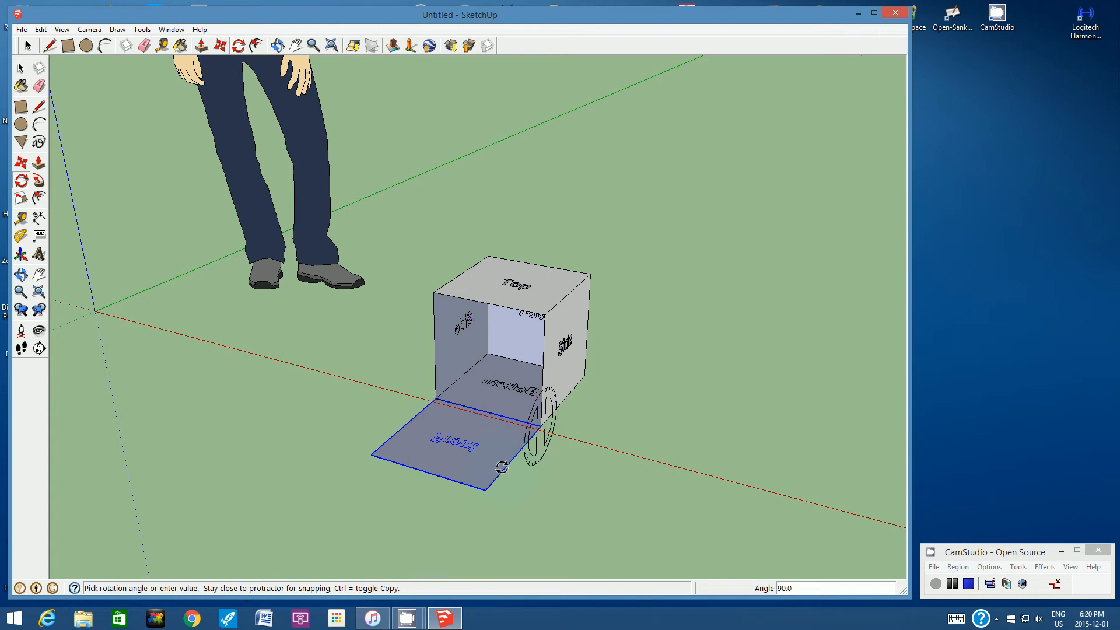
- Rotate the "Side" face group adjacent to the open front 90° outward about its lower edge so it lies flat on the ground
middle_click_drag(408, 367, 452, 411)
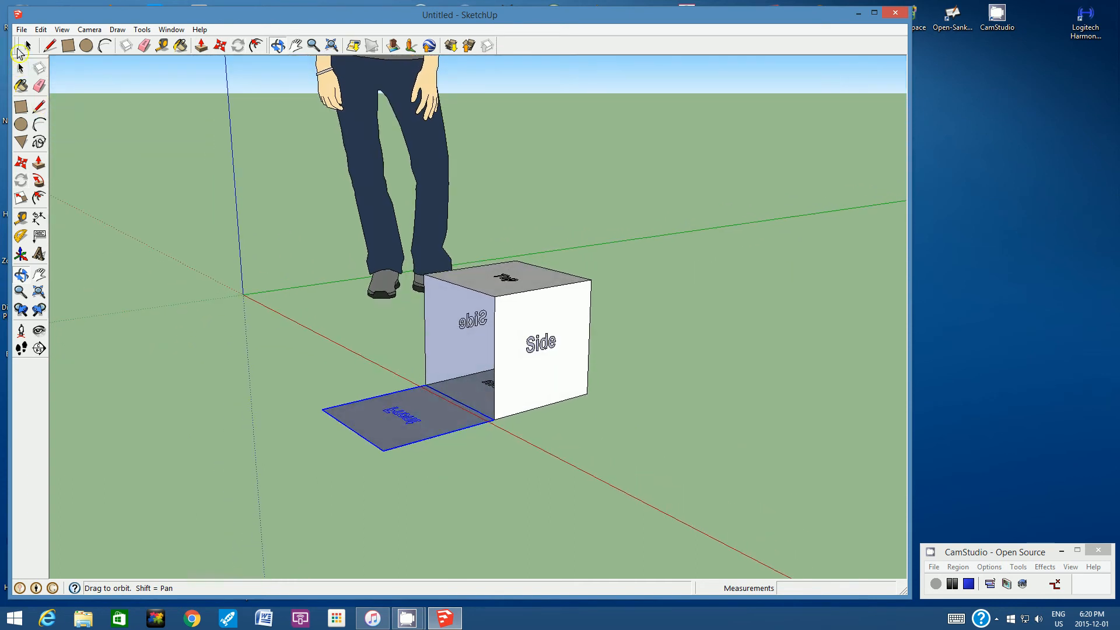
left_click(27, 45)
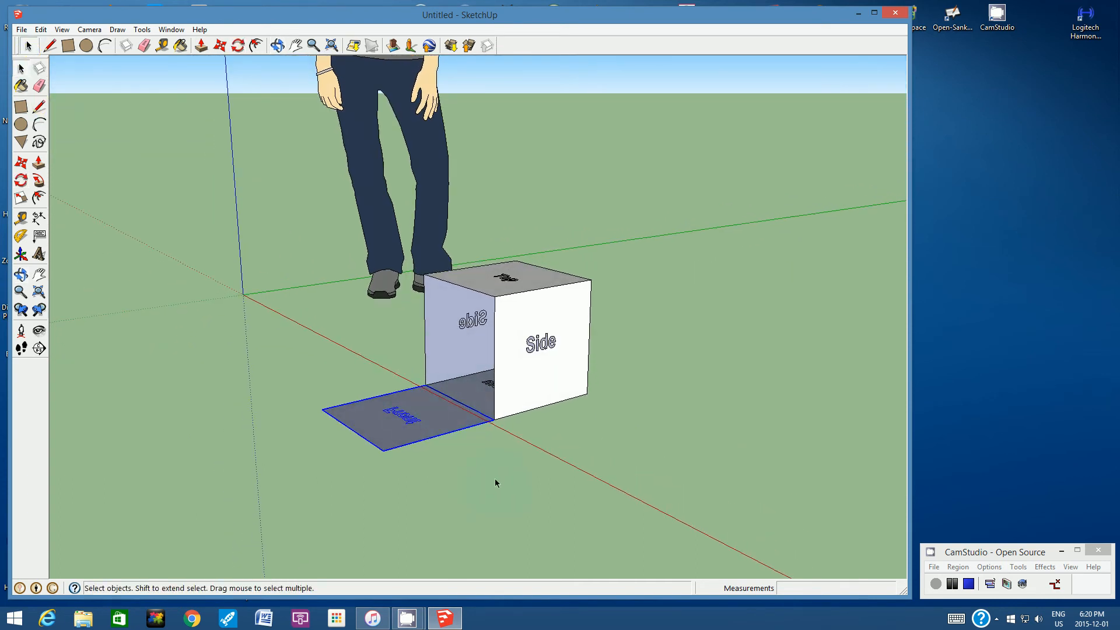
left_click(507, 465)
left_click(547, 318)
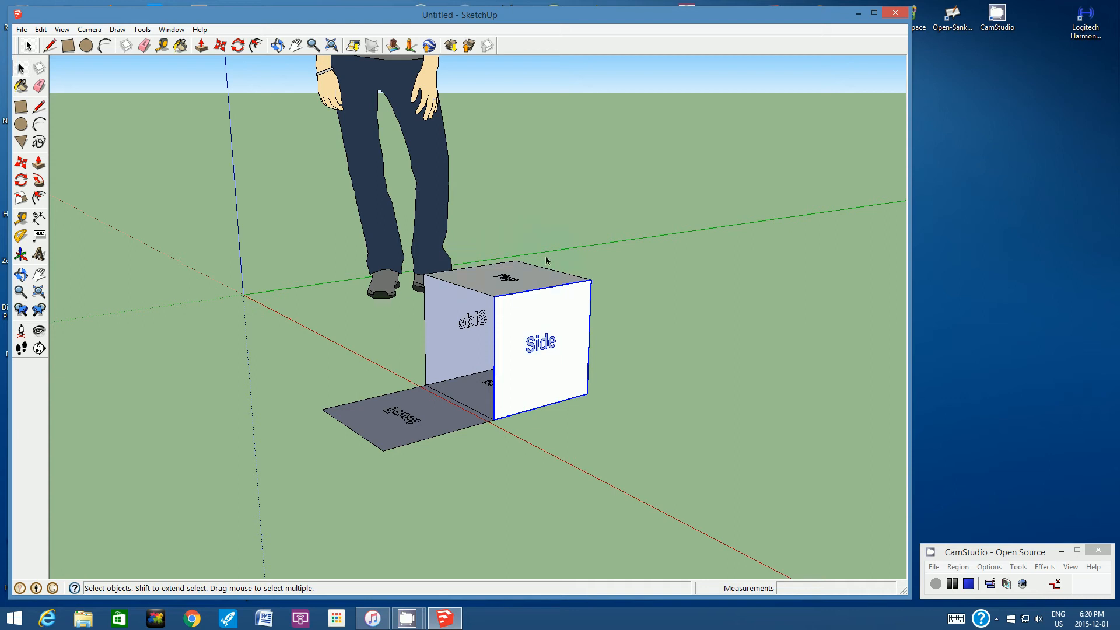
left_click(239, 46)
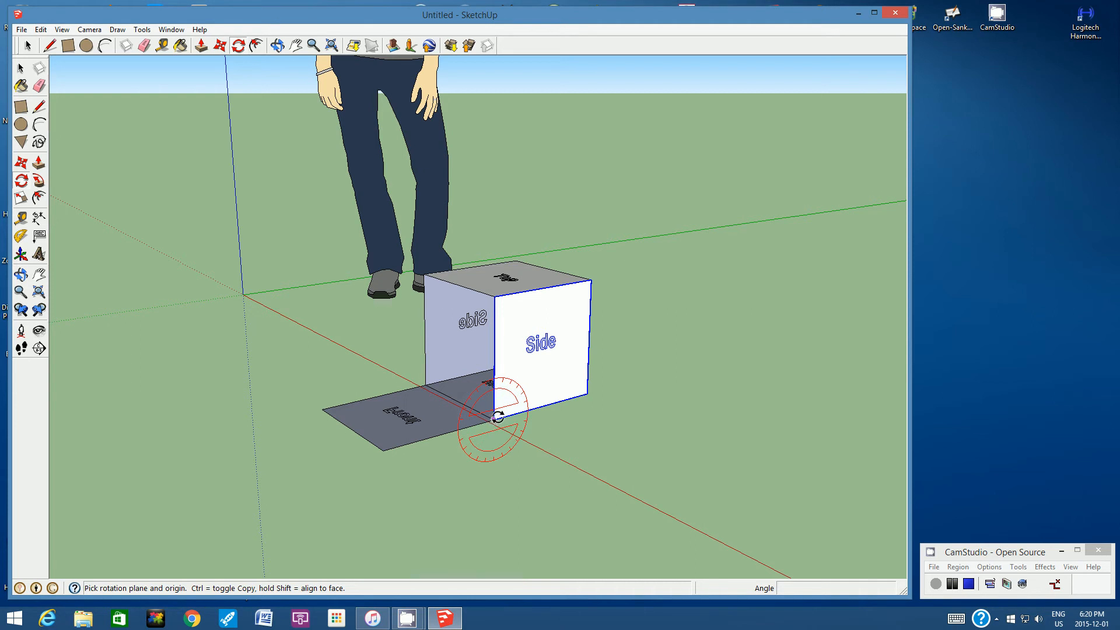
left_click_drag(494, 419, 586, 393)
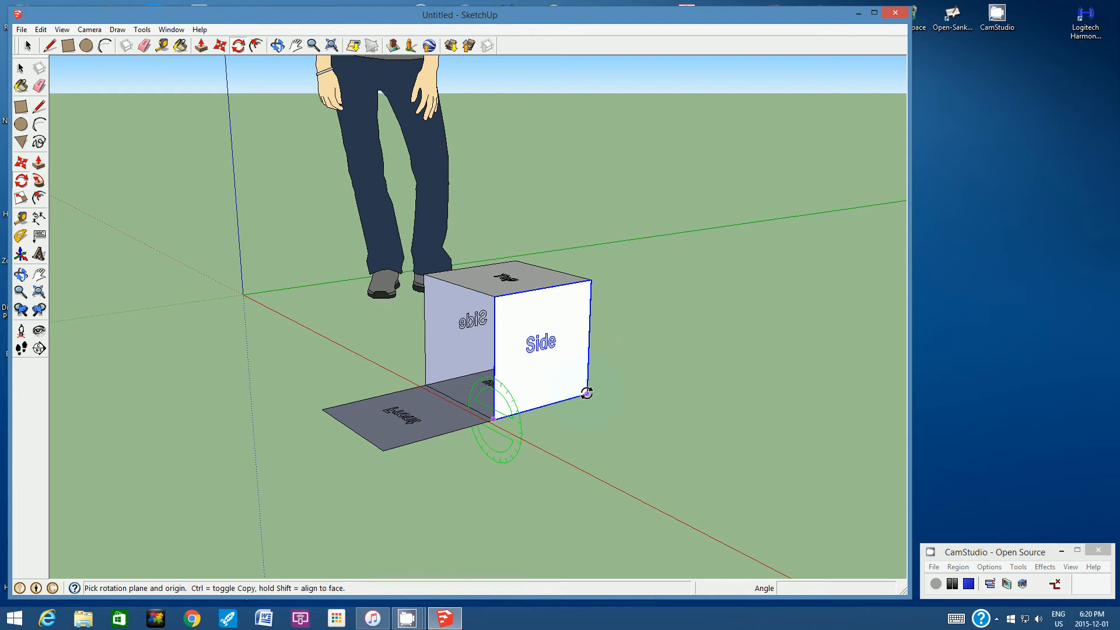
left_click_drag(587, 393, 587, 394)
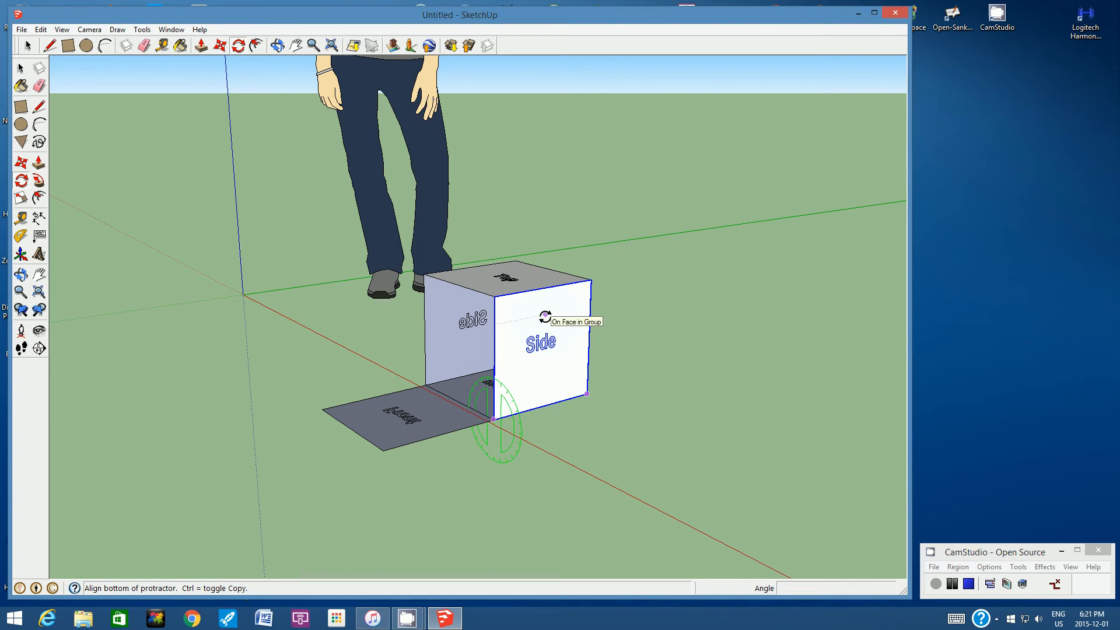
left_click(545, 316)
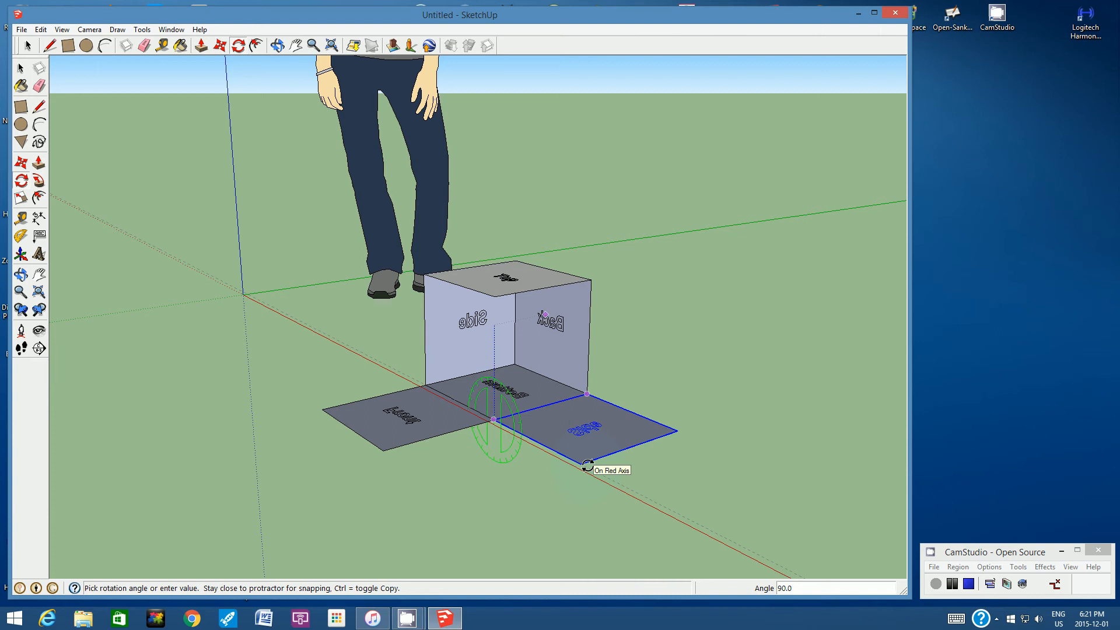
left_click(586, 464)
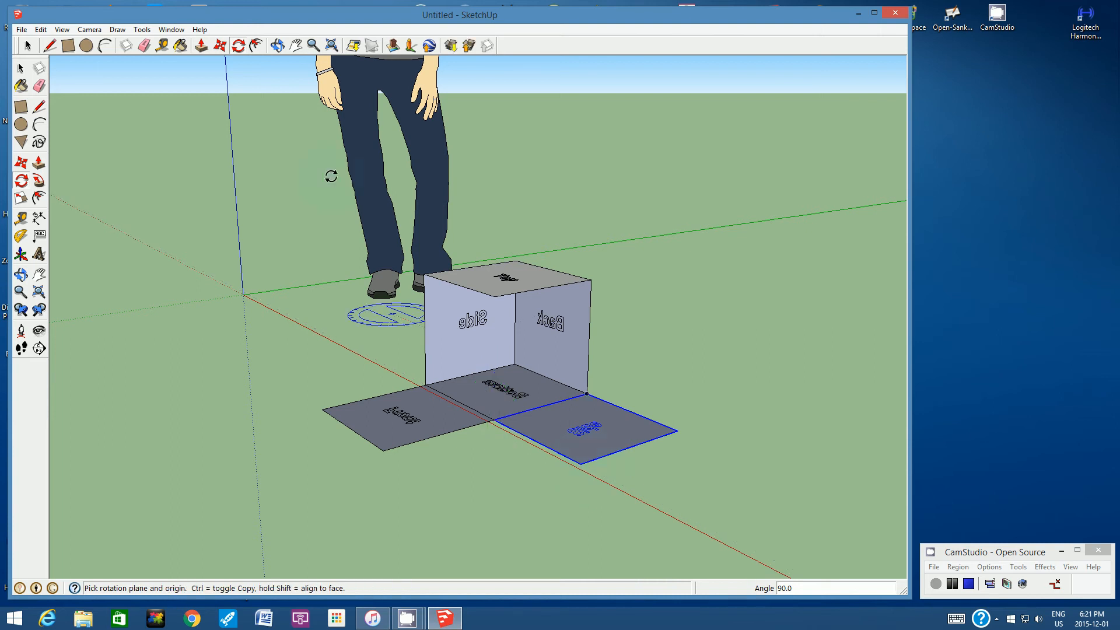
- Rotate the "Back" face group 90° outward about its lower edge so it lies flat beside the "Bottom" face
left_click(277, 45)
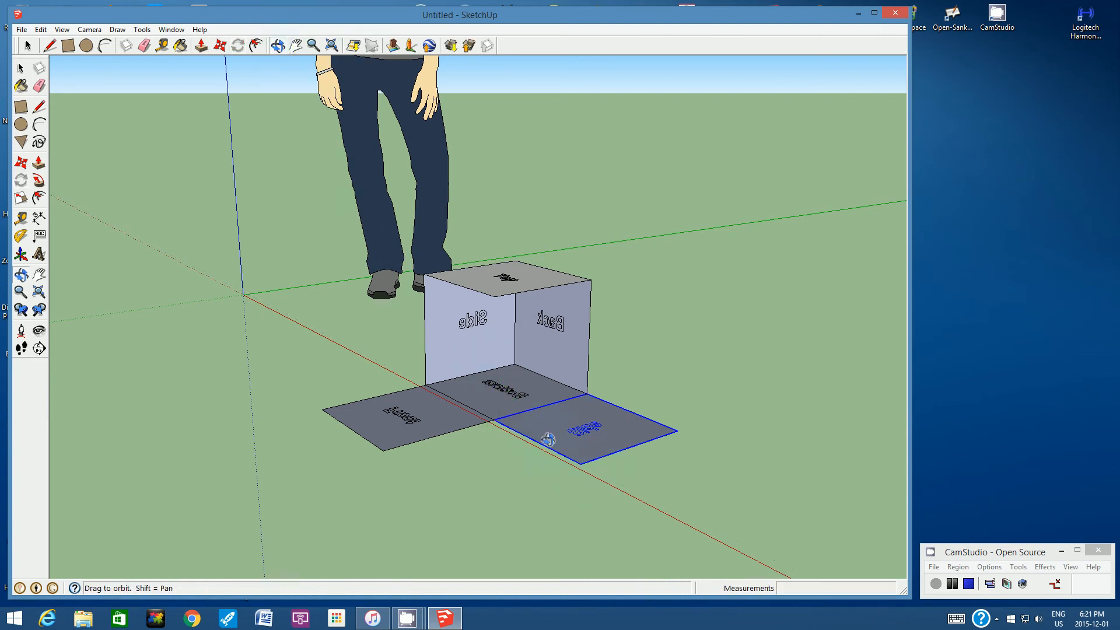
left_click_drag(547, 439, 541, 325)
middle_click_drag(540, 325, 541, 366)
left_click_drag(541, 366, 339, 351)
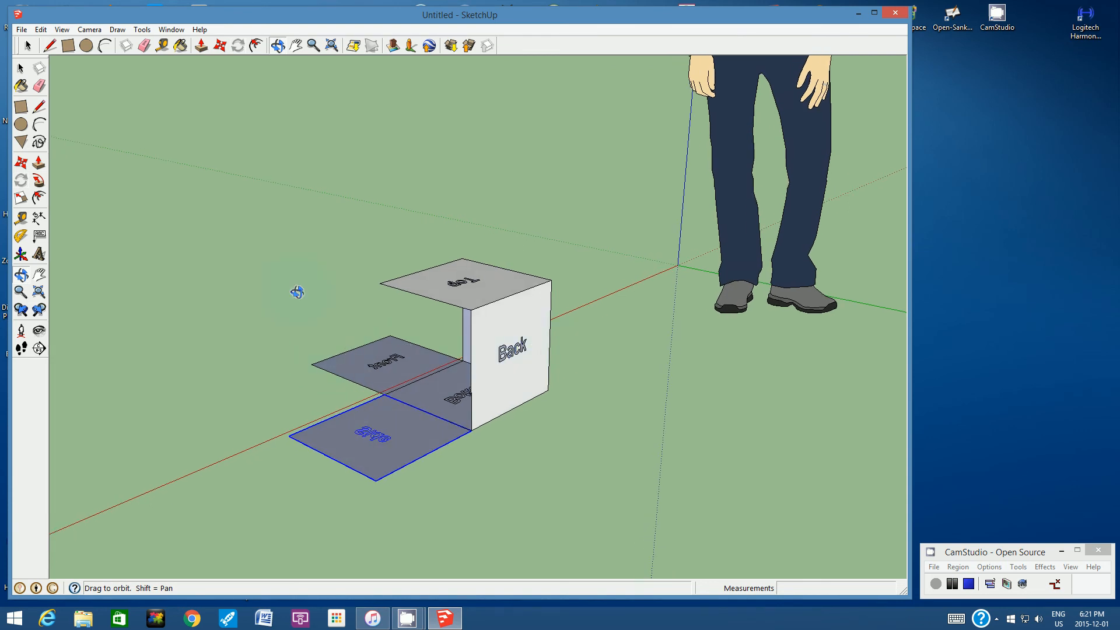
left_click(29, 46)
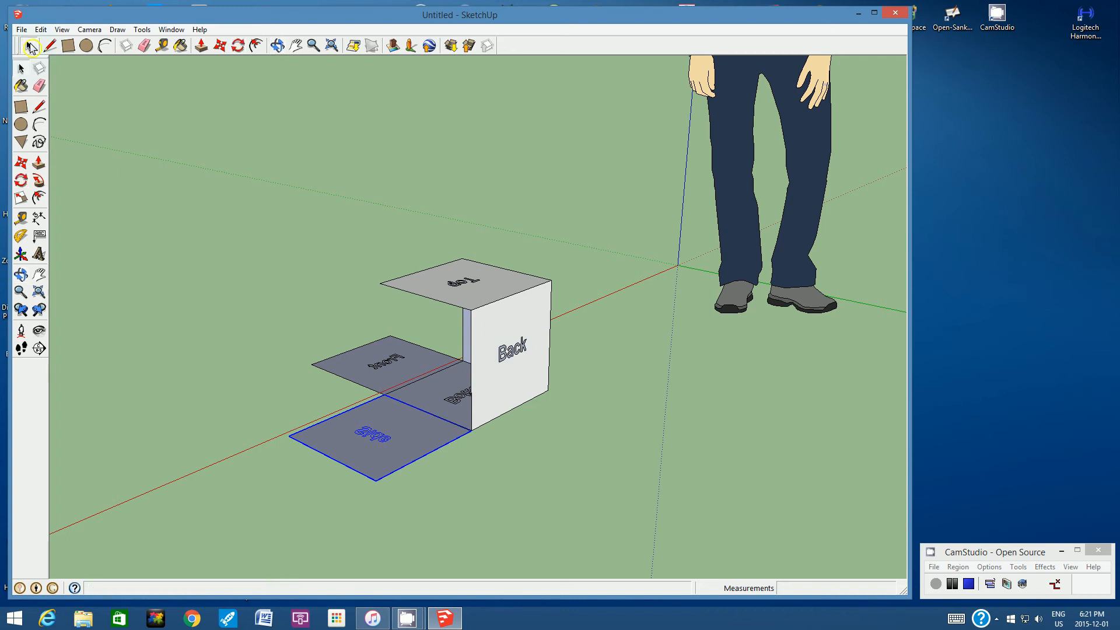
left_click(554, 464)
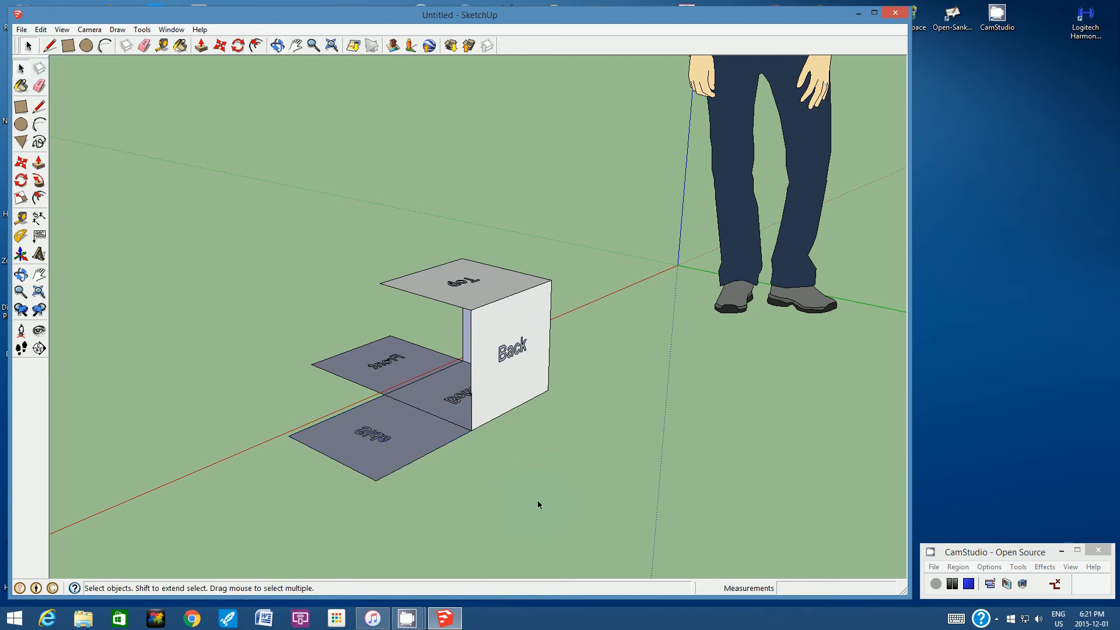
left_click(525, 325)
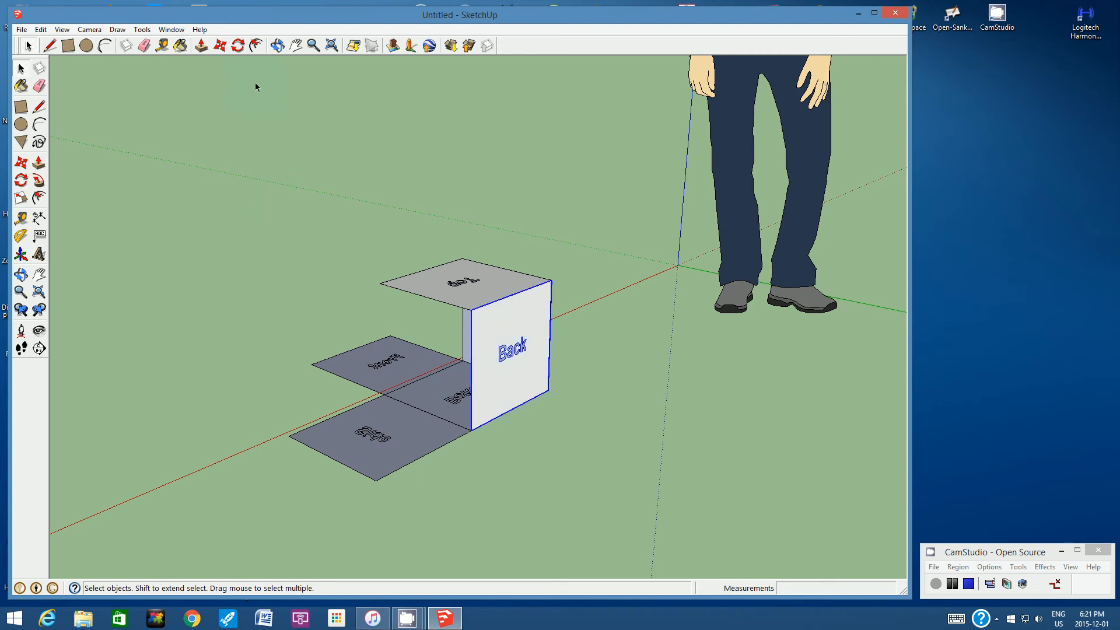
left_click(238, 45)
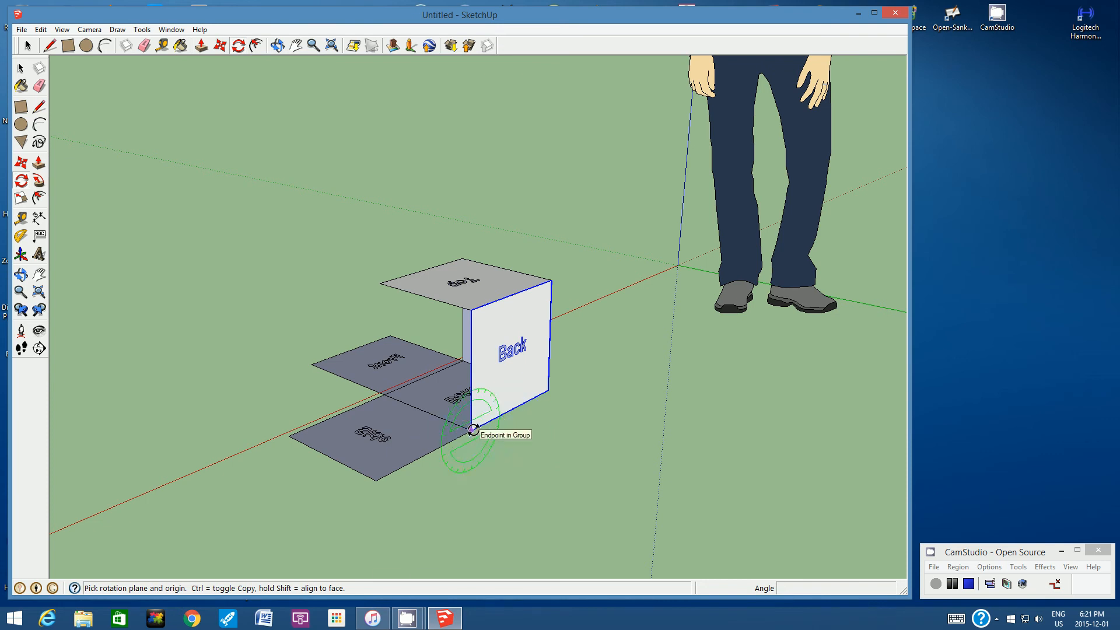
left_click(547, 390)
left_click(471, 429)
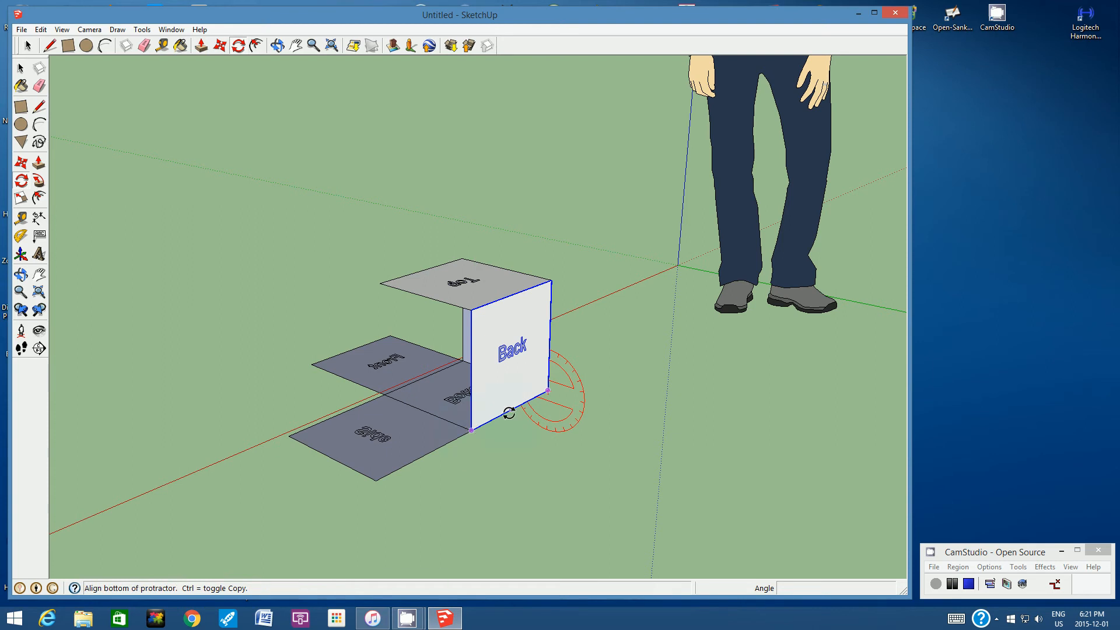
left_click(501, 327)
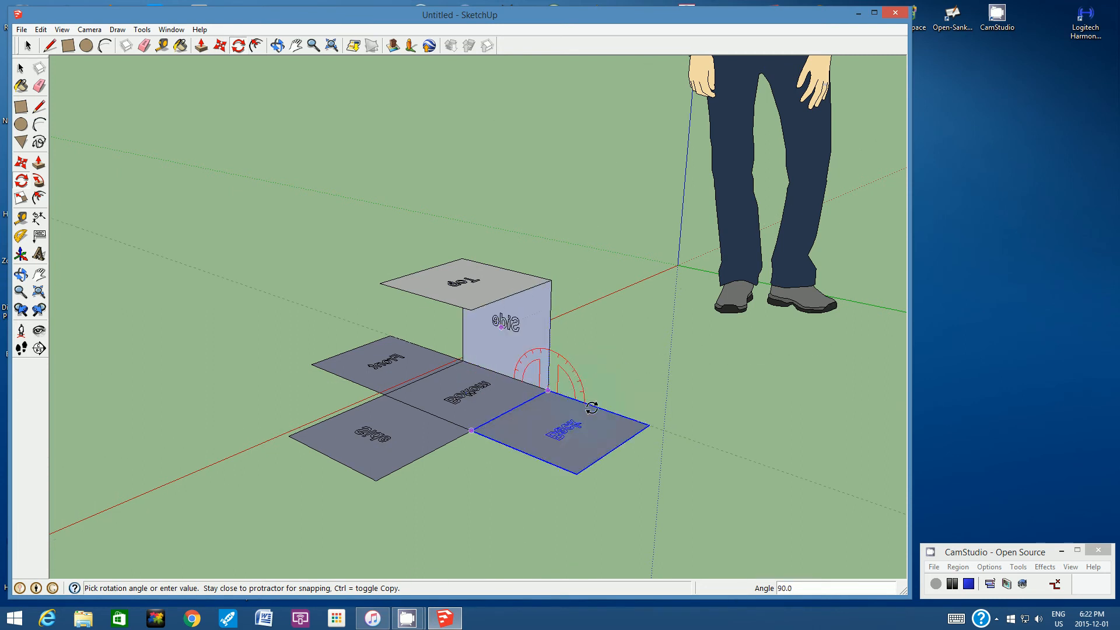
left_click(580, 410)
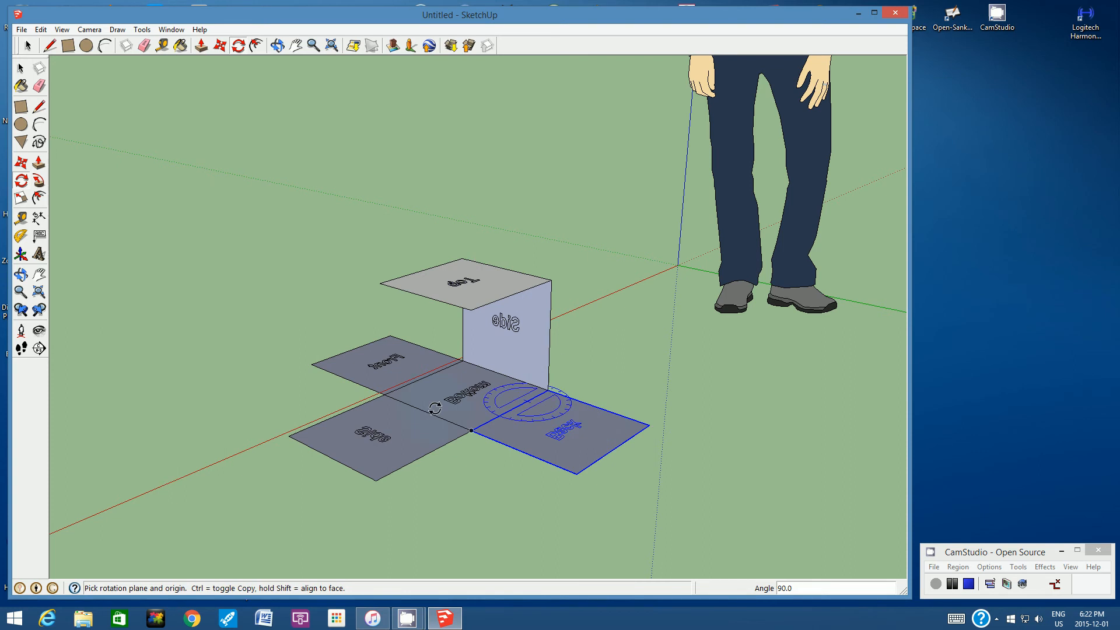
- Rotate the remaining upright "Side" face group together with the "Top" group 90° outward about the "Side" face's lower edge
left_click(278, 45)
left_click_drag(496, 364, 415, 346)
key("space")
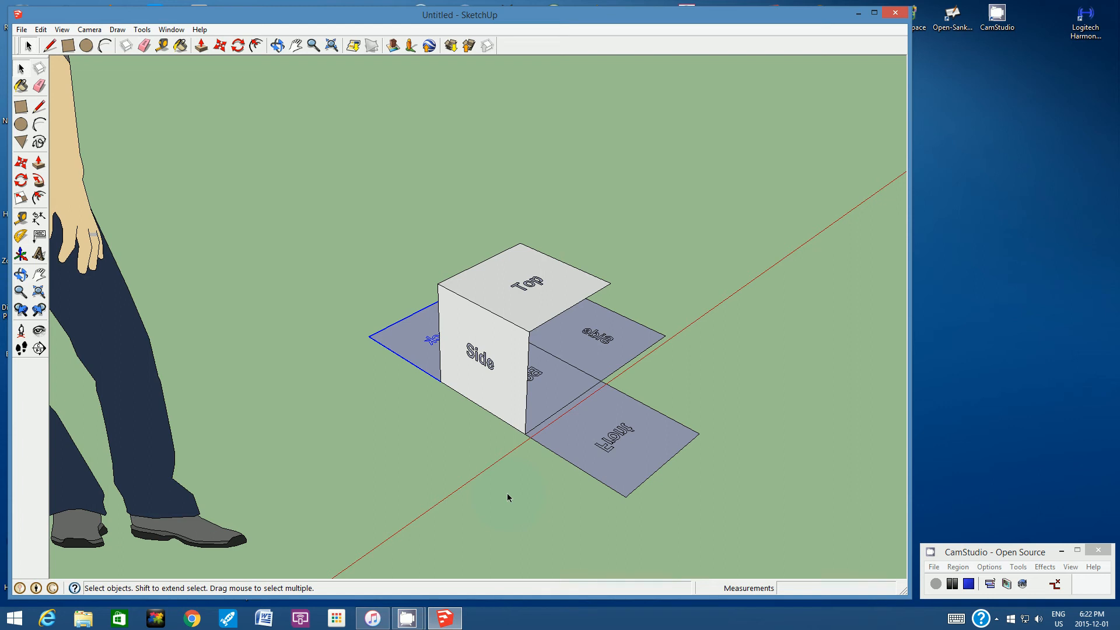
left_click(419, 456)
double_click(469, 336)
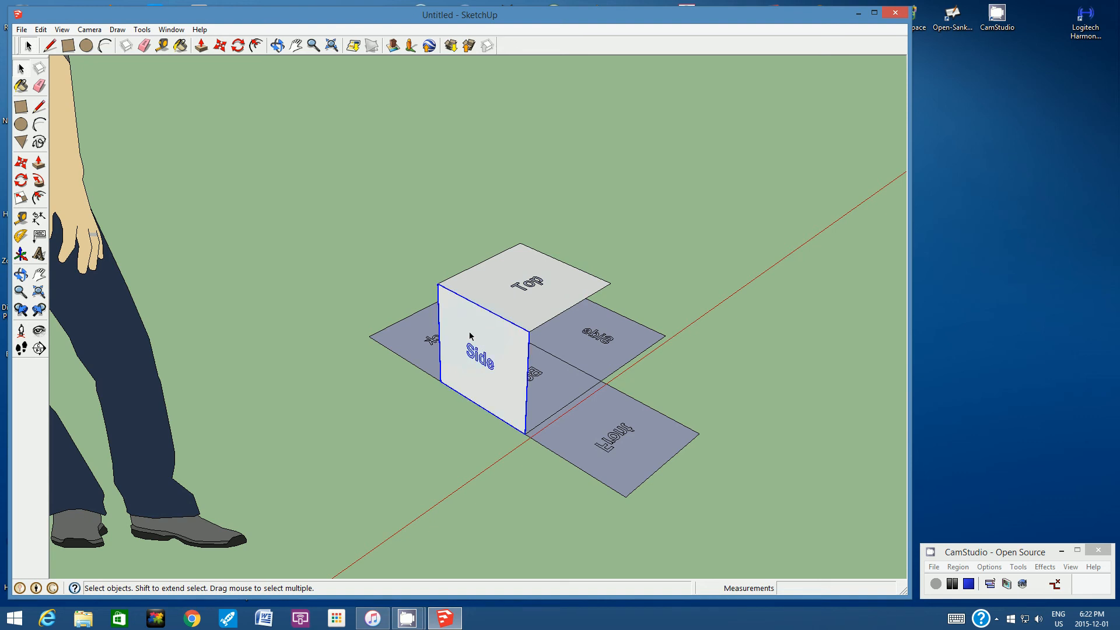
double_click(509, 275, "shift")
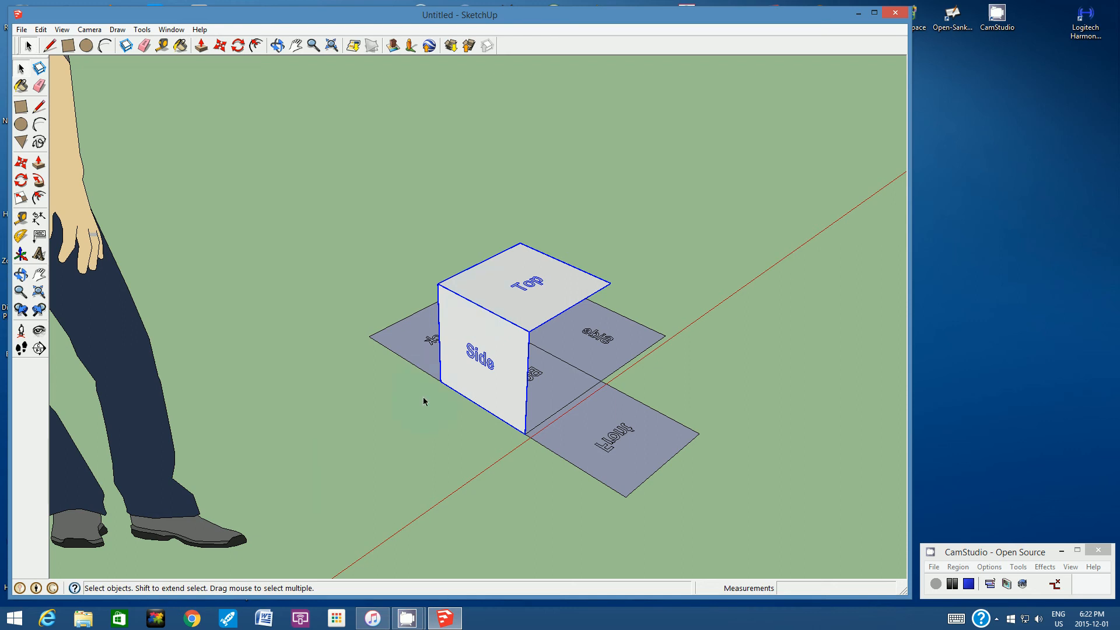
left_click(403, 403)
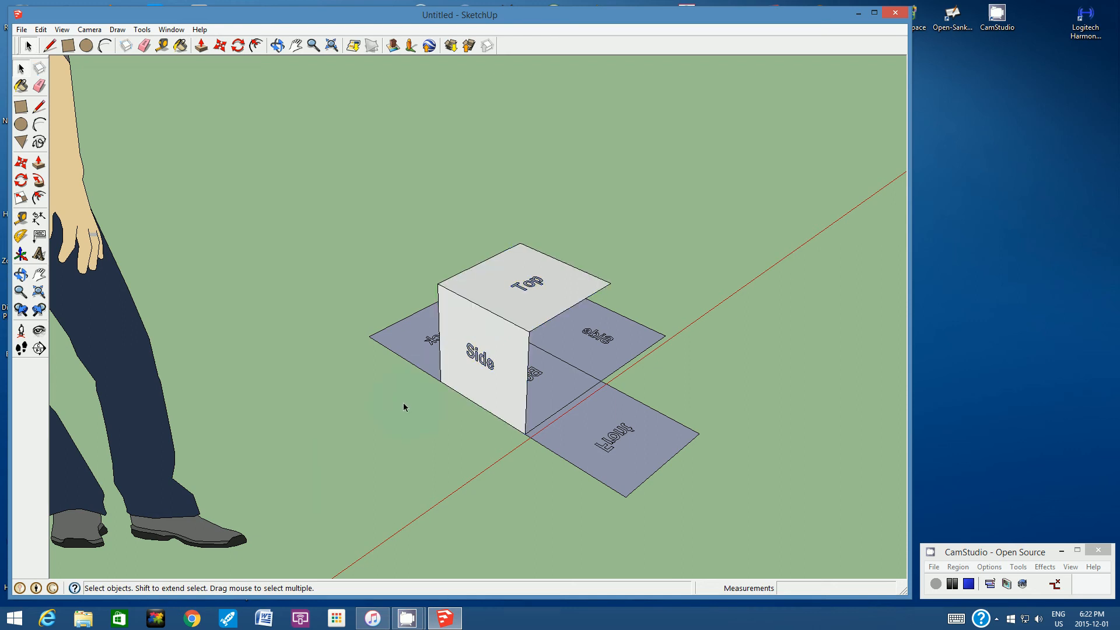
double_click(450, 357)
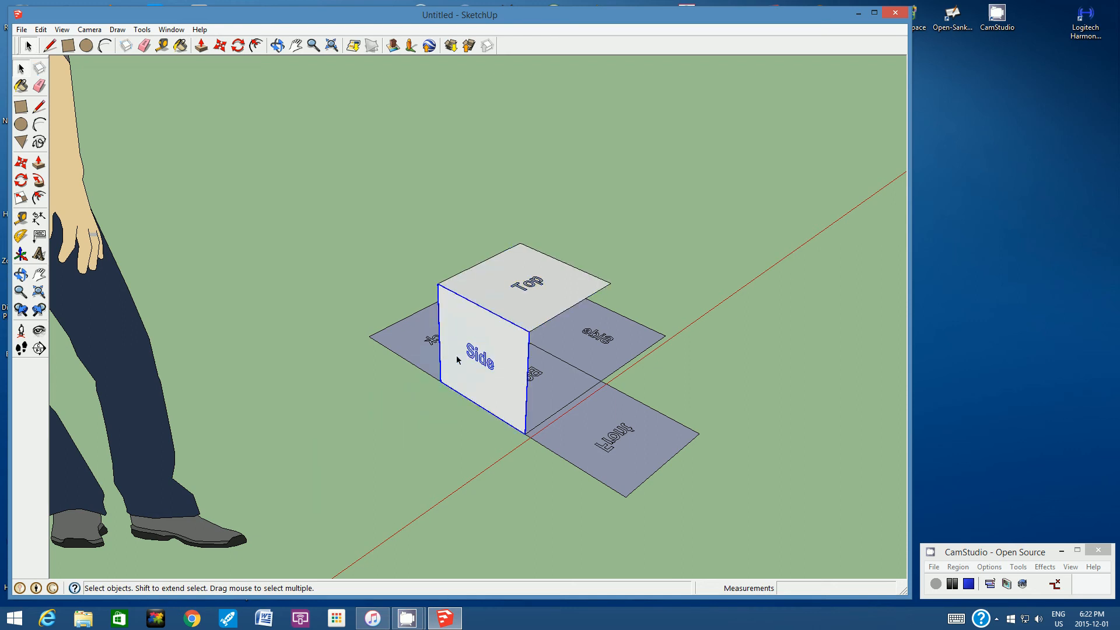
double_click(492, 280, "ctrl")
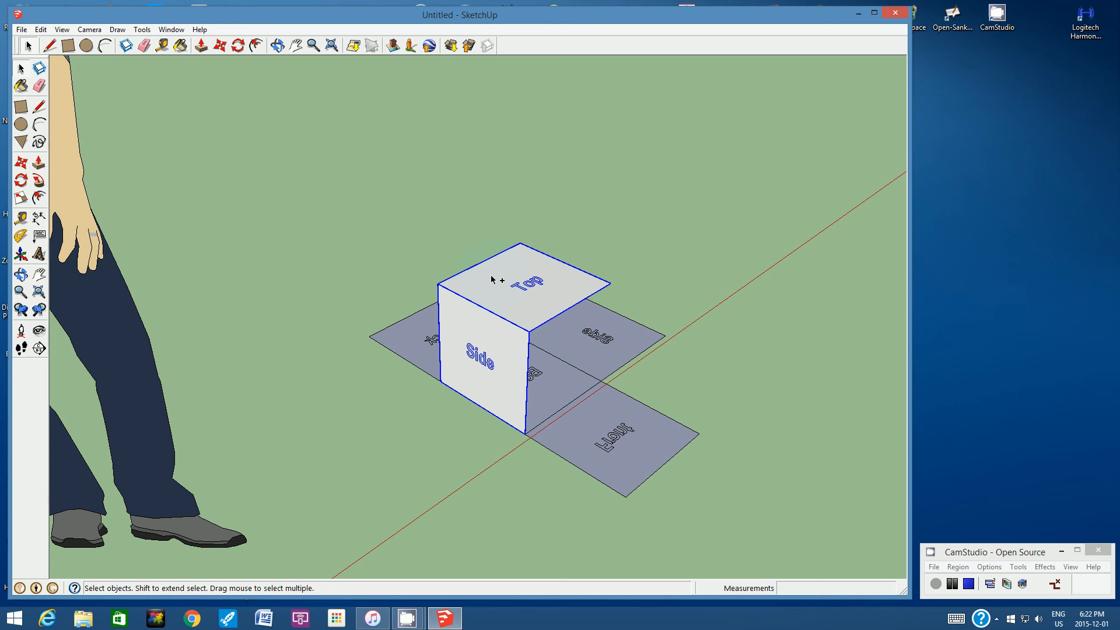
left_click(238, 48)
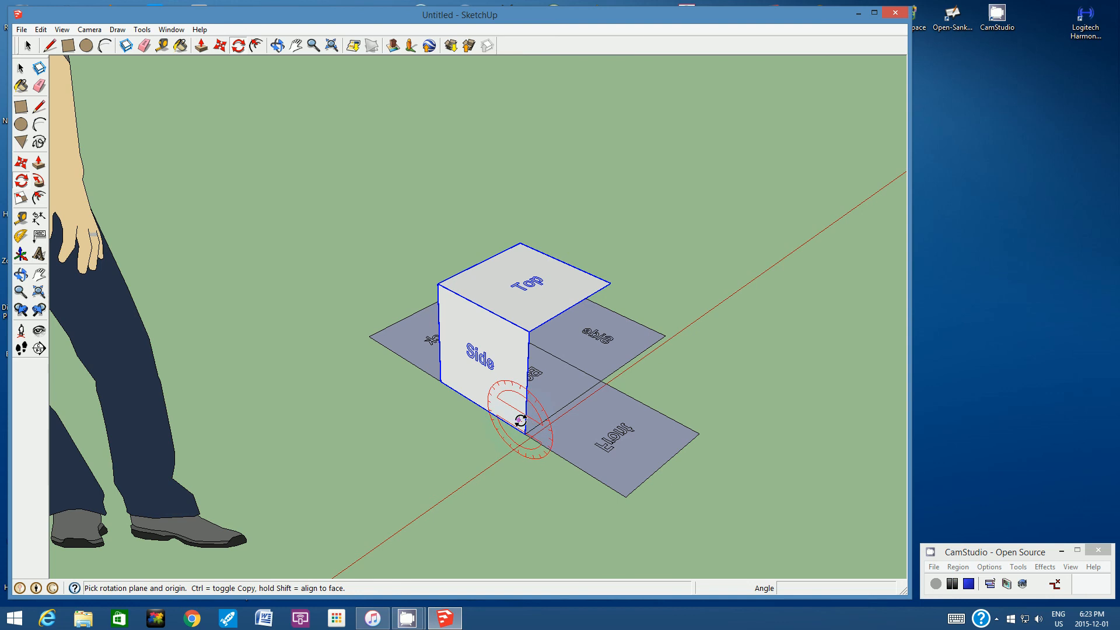
key("Right")
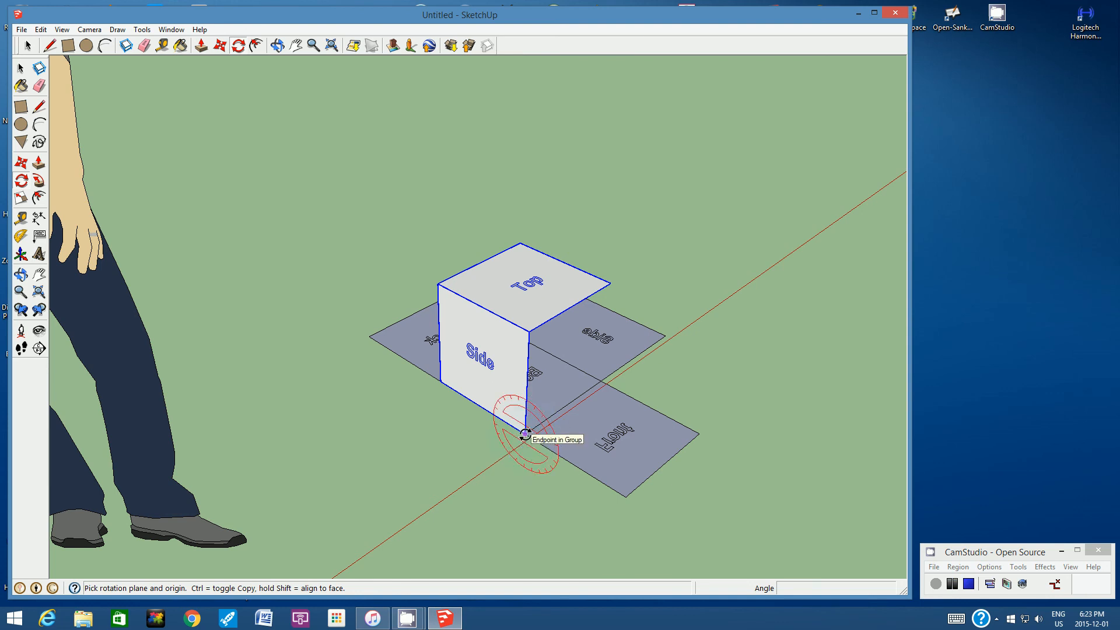
key("Left")
left_click(525, 434)
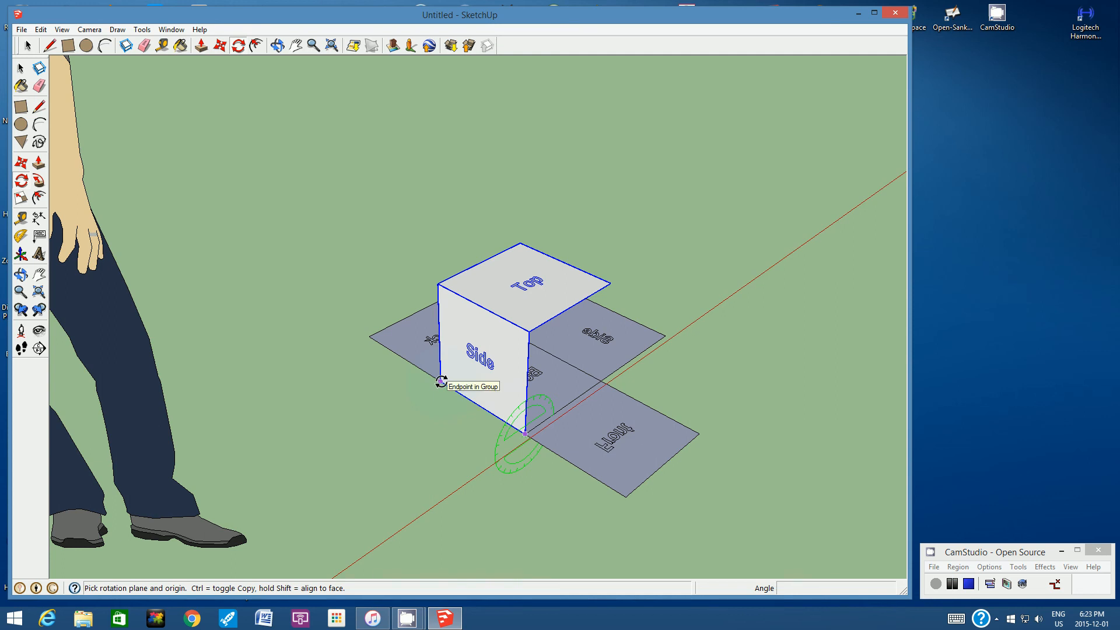
left_click_drag(442, 381, 438, 380)
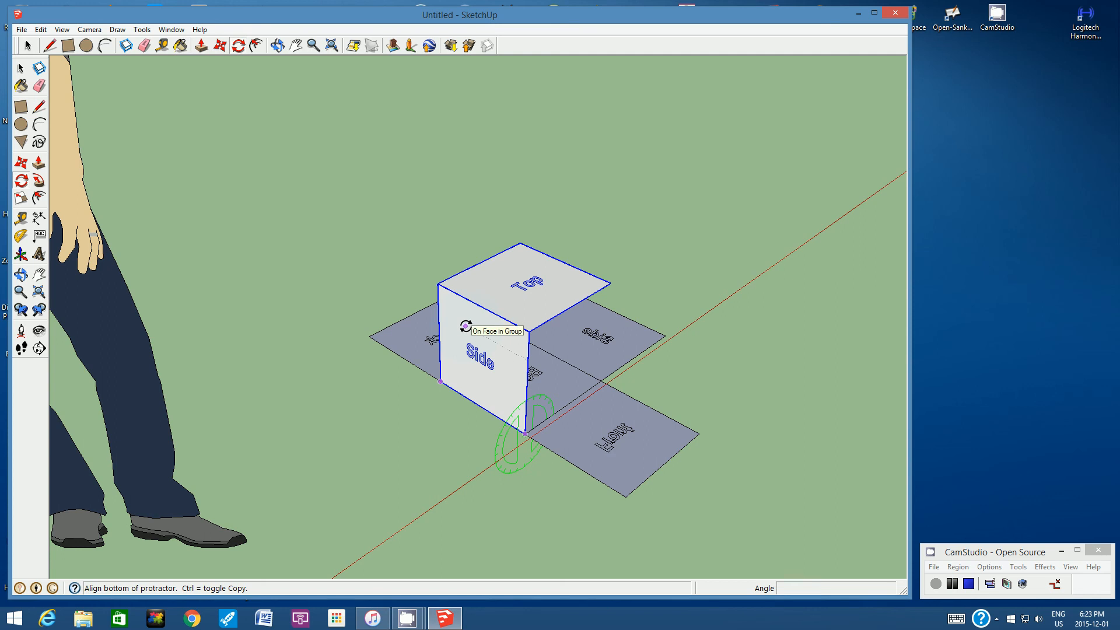
left_click(466, 326)
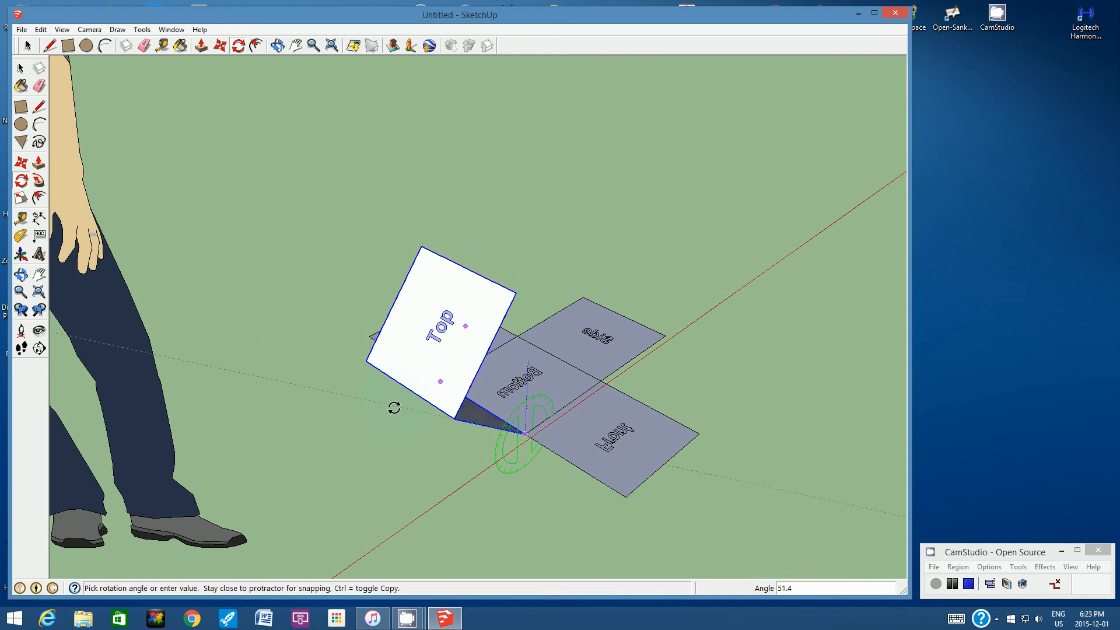
left_click(437, 491)
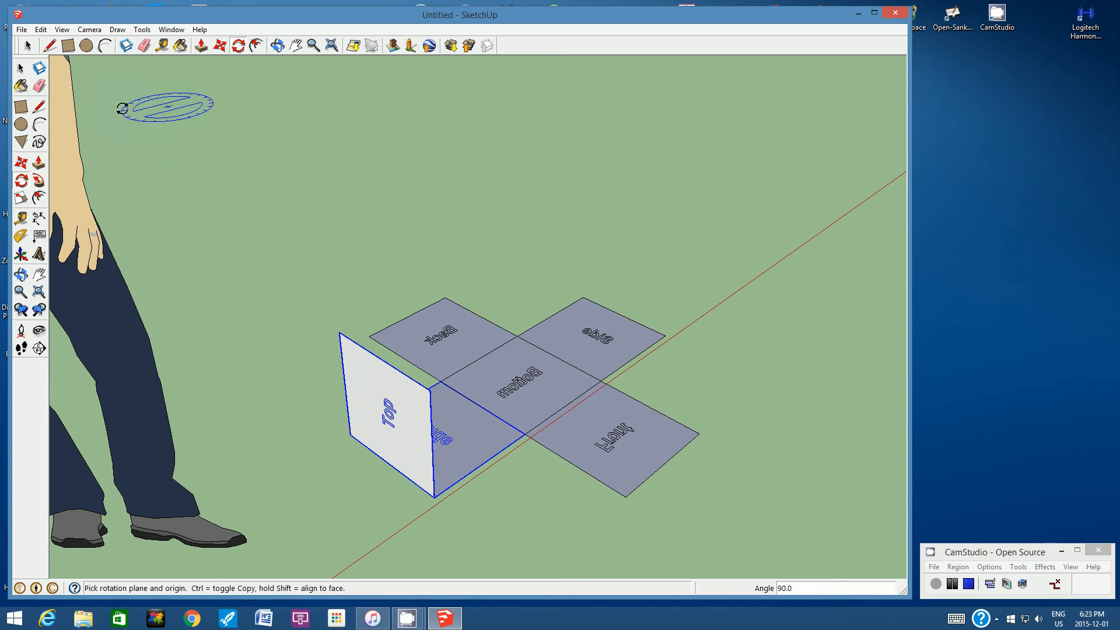
- Rotate only the upright "Top" face group 90° outward about its lower edge so it lies flat beside the "Side" face
left_click(29, 46)
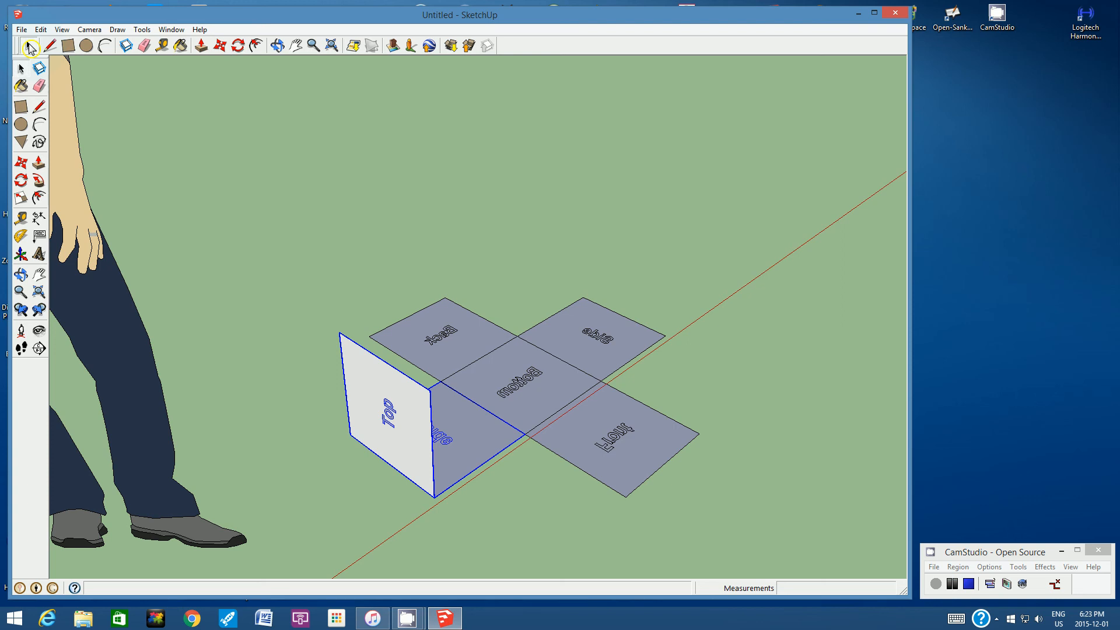
left_click(421, 530)
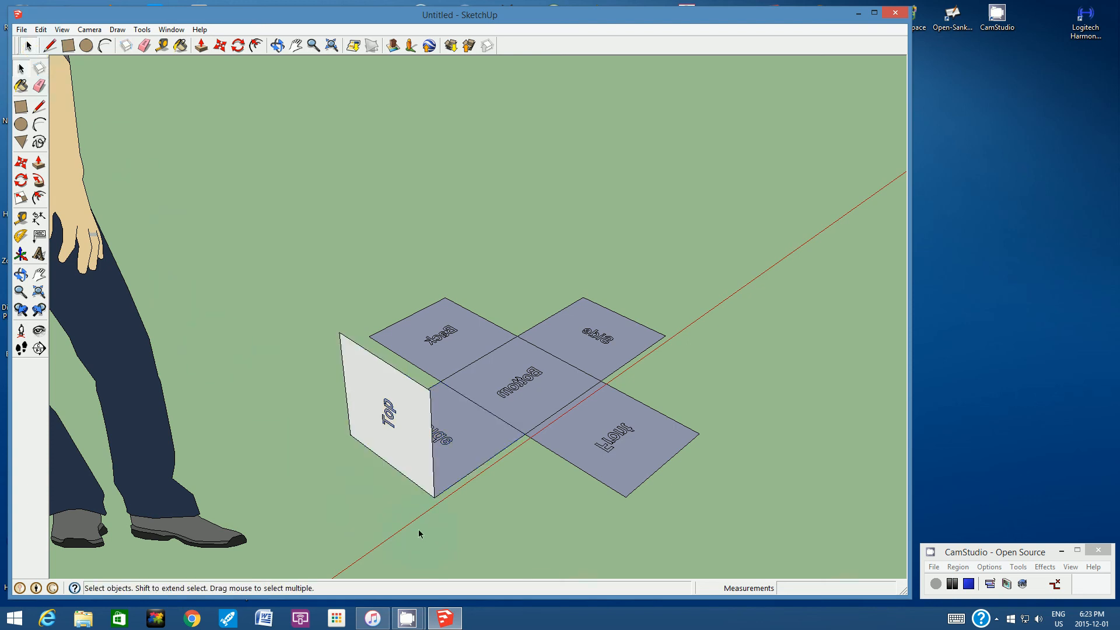
left_click(370, 386)
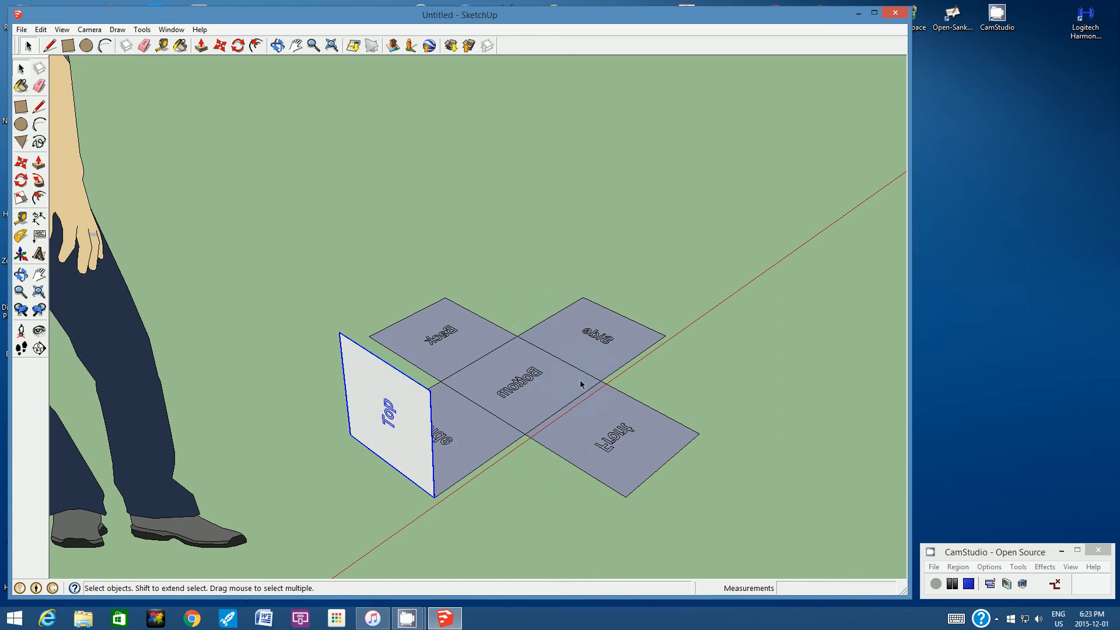
left_click(238, 45)
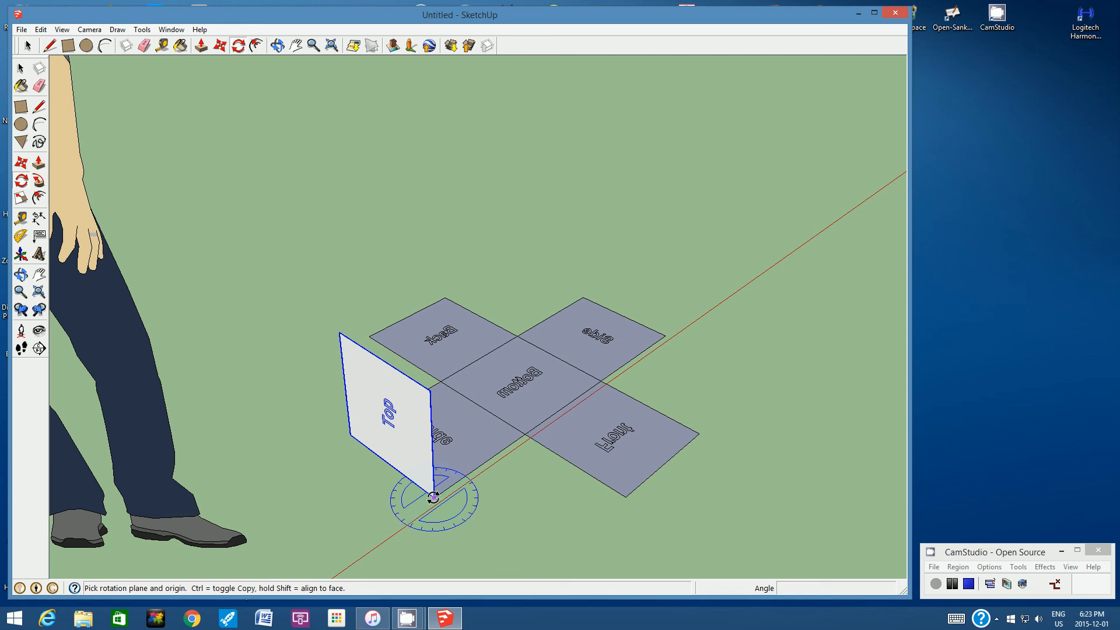
left_click_drag(433, 497, 359, 442)
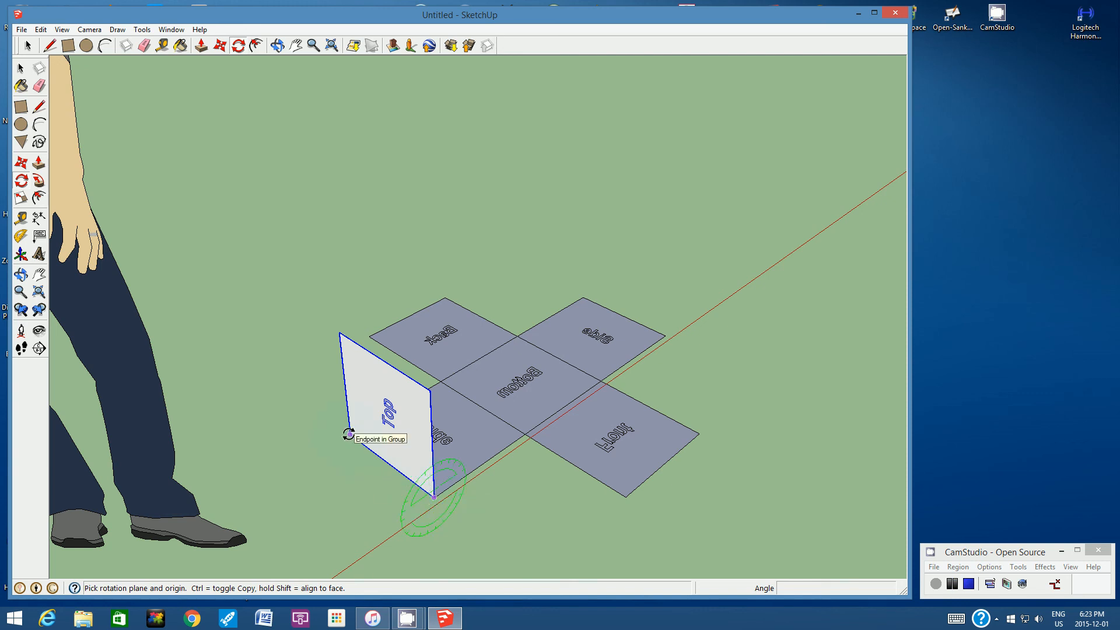
left_click_drag(348, 434, 348, 431)
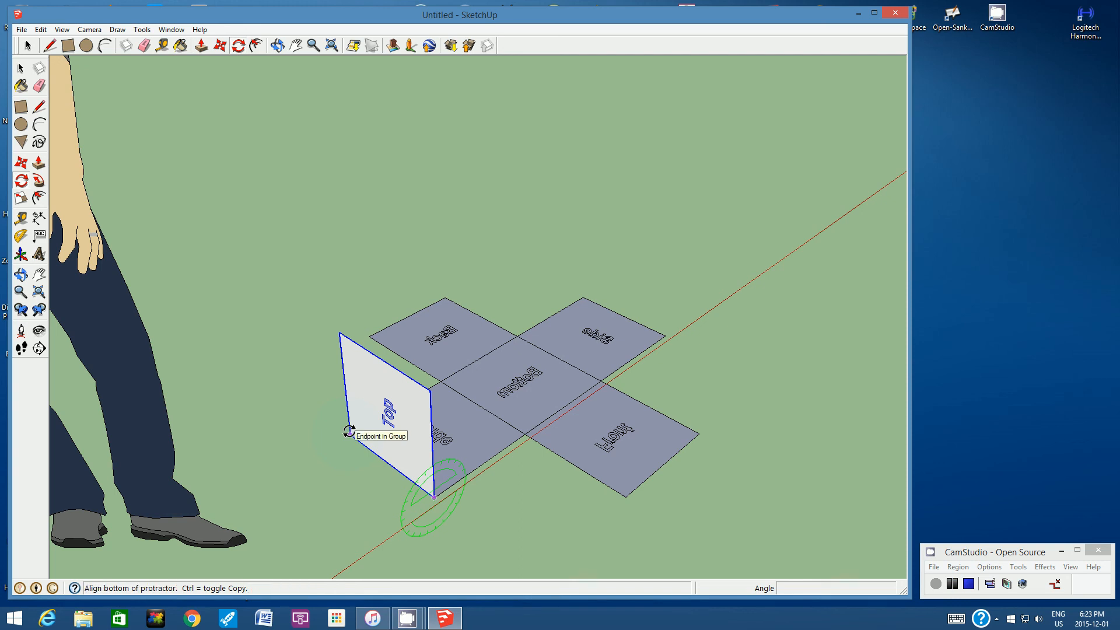
left_click(376, 377)
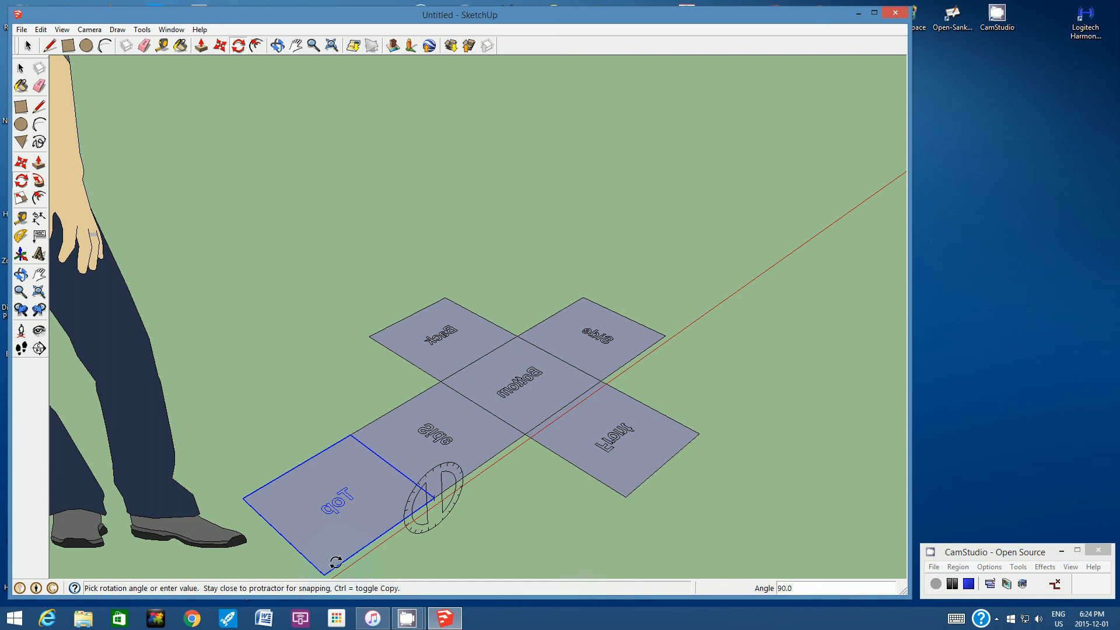
left_click(339, 563)
- Examine the complete unfolded cube net from above, with all six labelled faces in view
left_click(278, 46)
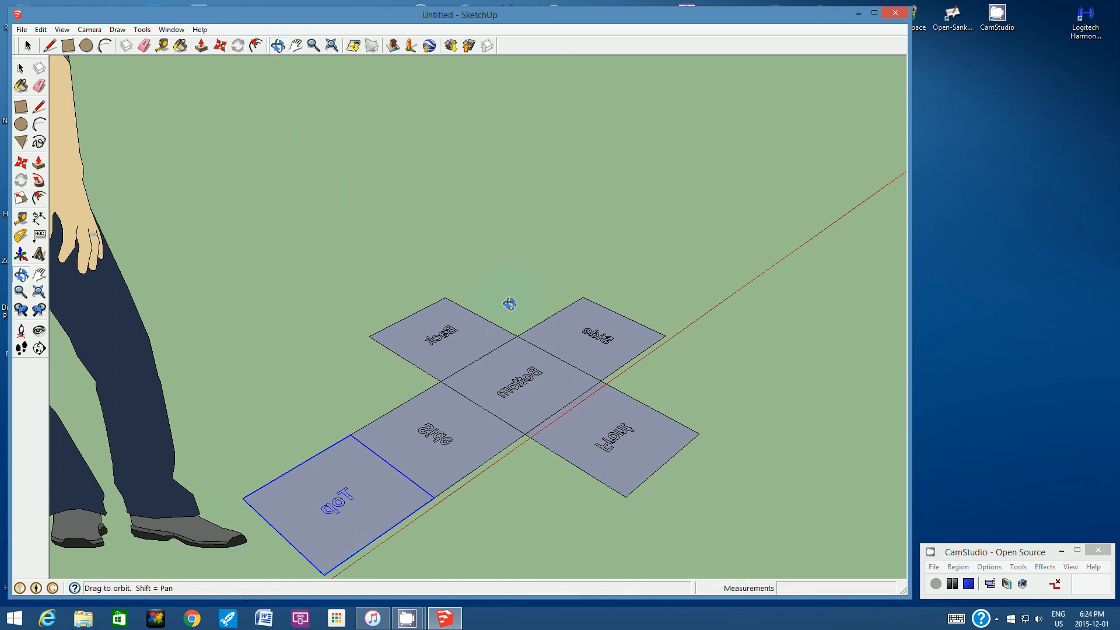
left_click_drag(509, 302, 462, 437)
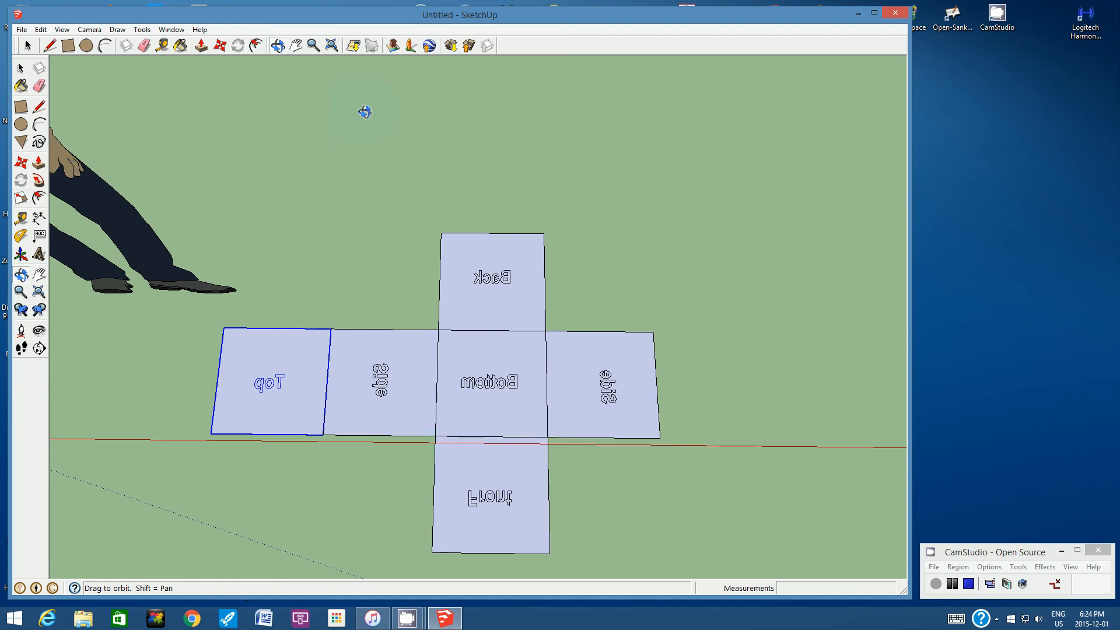
left_click(313, 46)
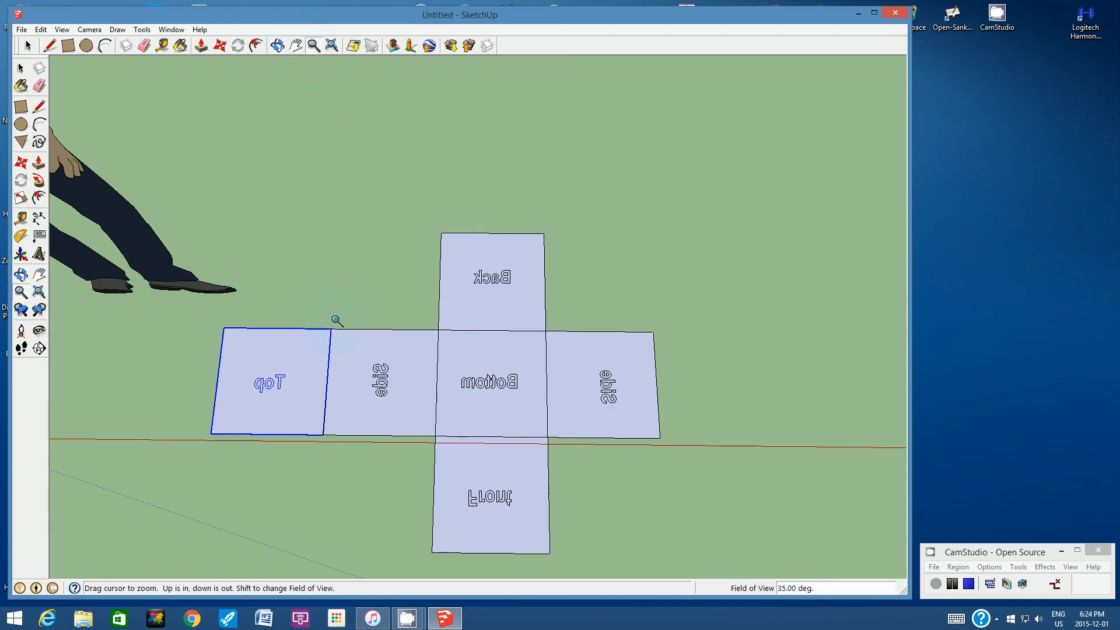
scroll(337, 320, "down", 6)
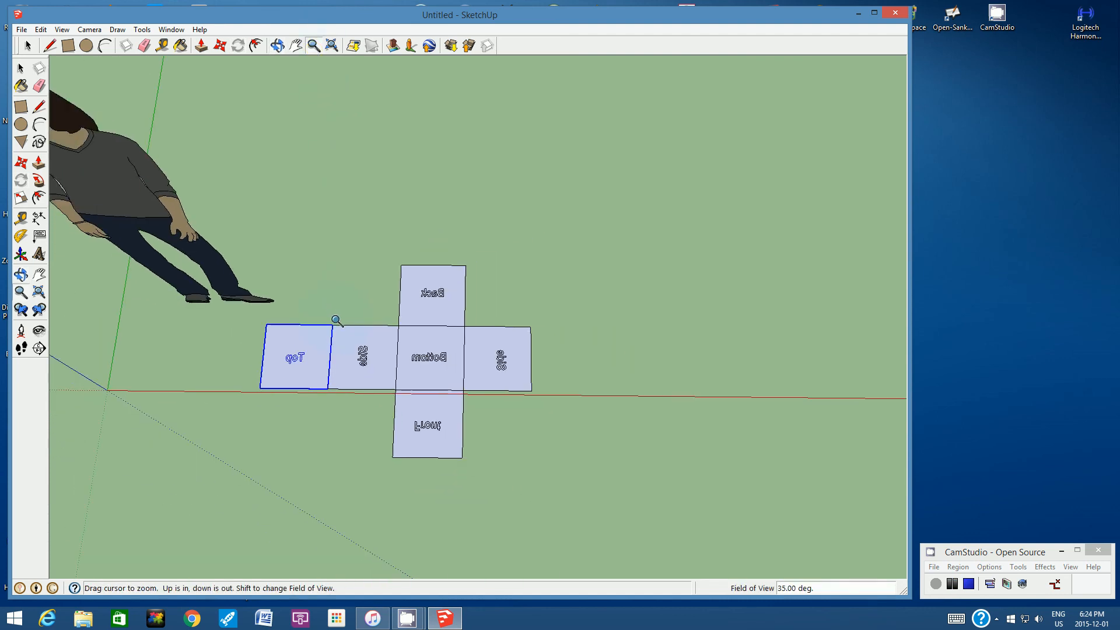
scroll(336, 320, "down", 2)
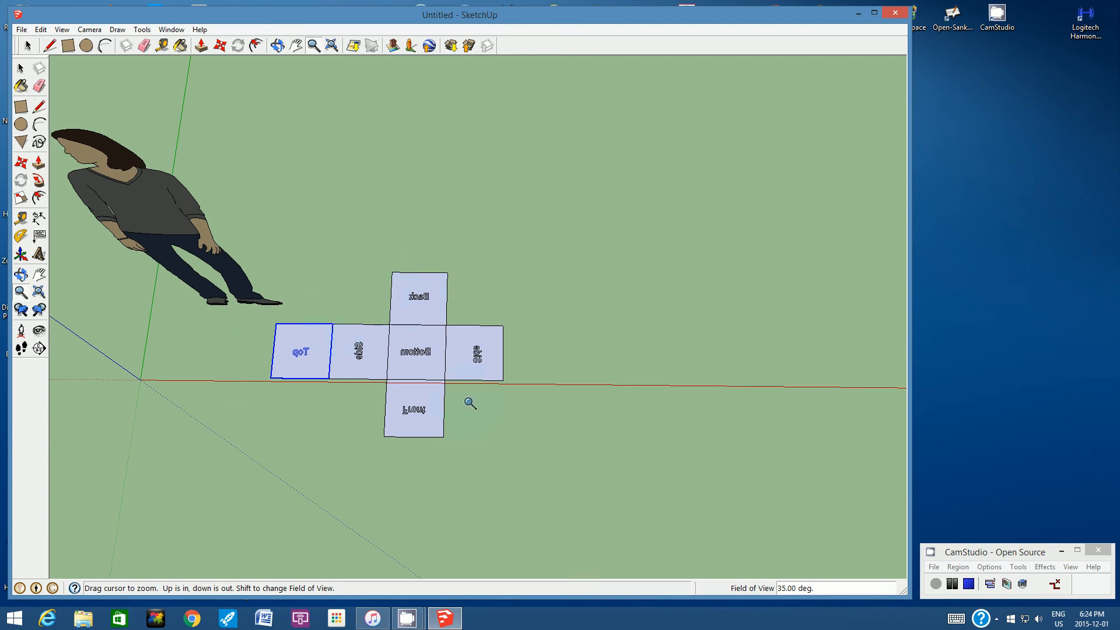
left_click(24, 29)
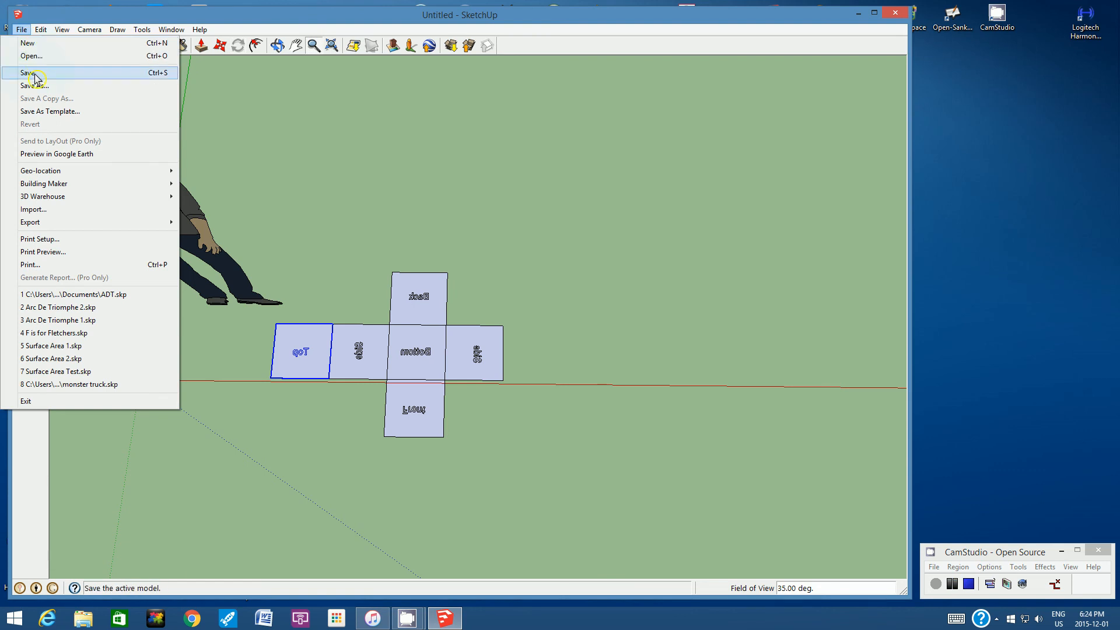
left_click(214, 86)
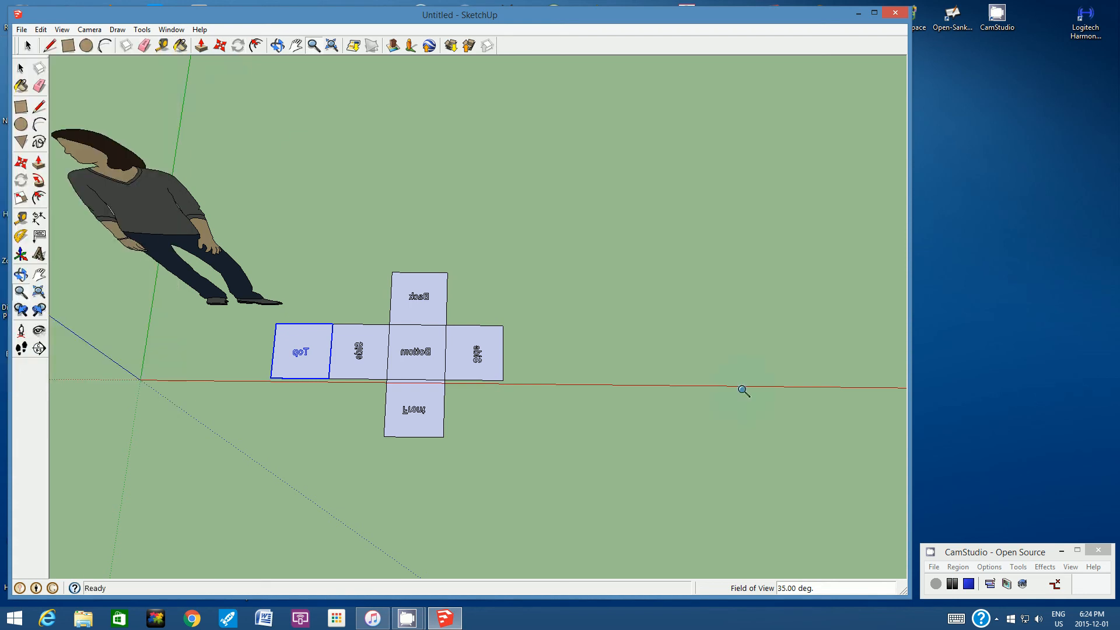